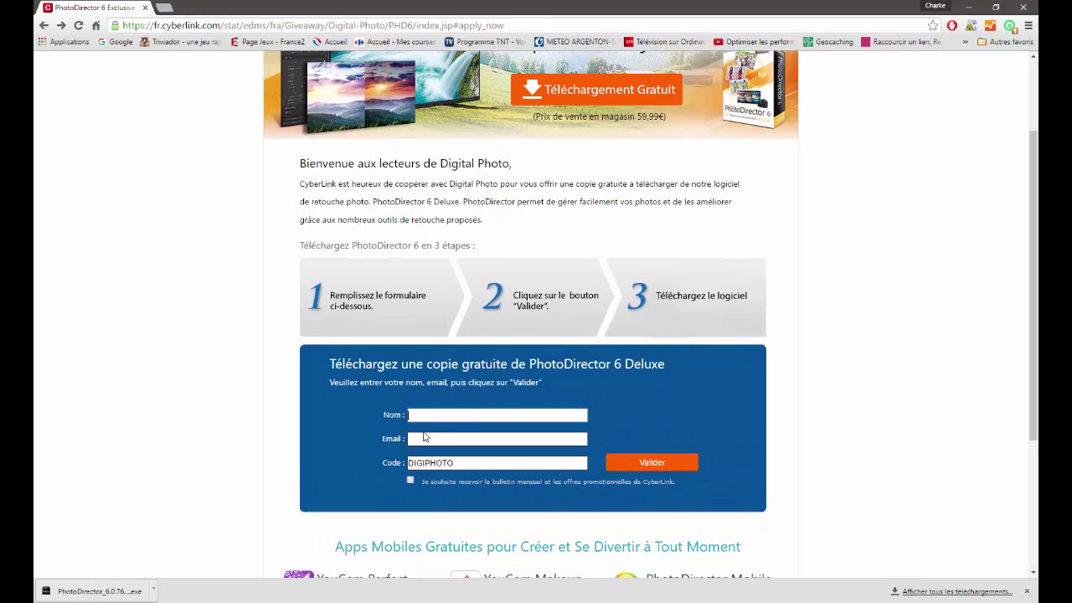
Examine the name, email and code fields of the free PhotoDirector 6 Deluxe download form.
click(426, 438)
click(468, 463)
drag(468, 463, 410, 463)
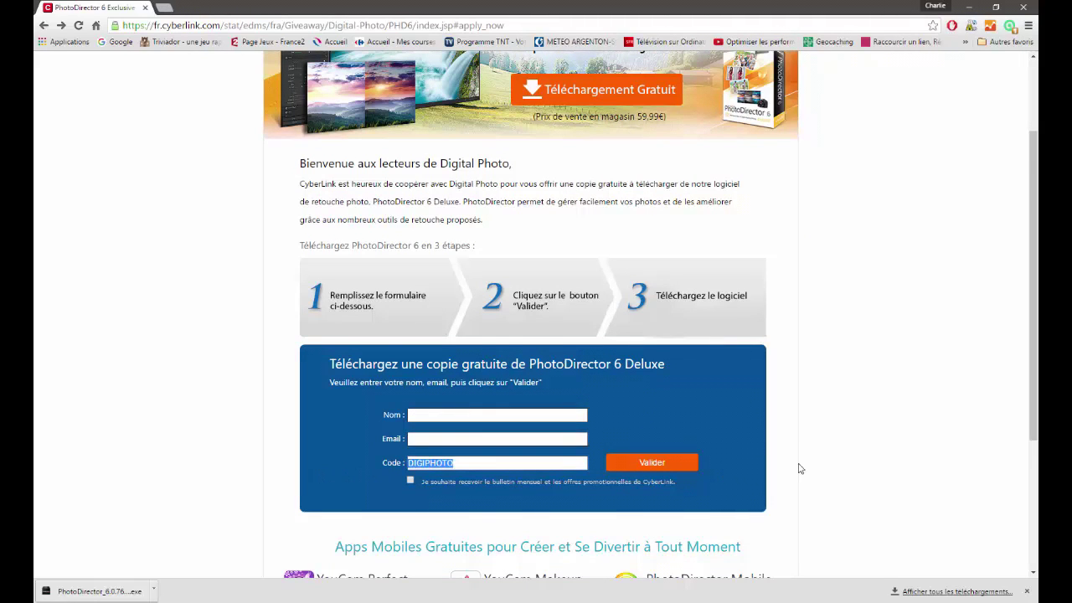
scroll(800, 465, down, 1)
scroll(876, 385, up, 3)
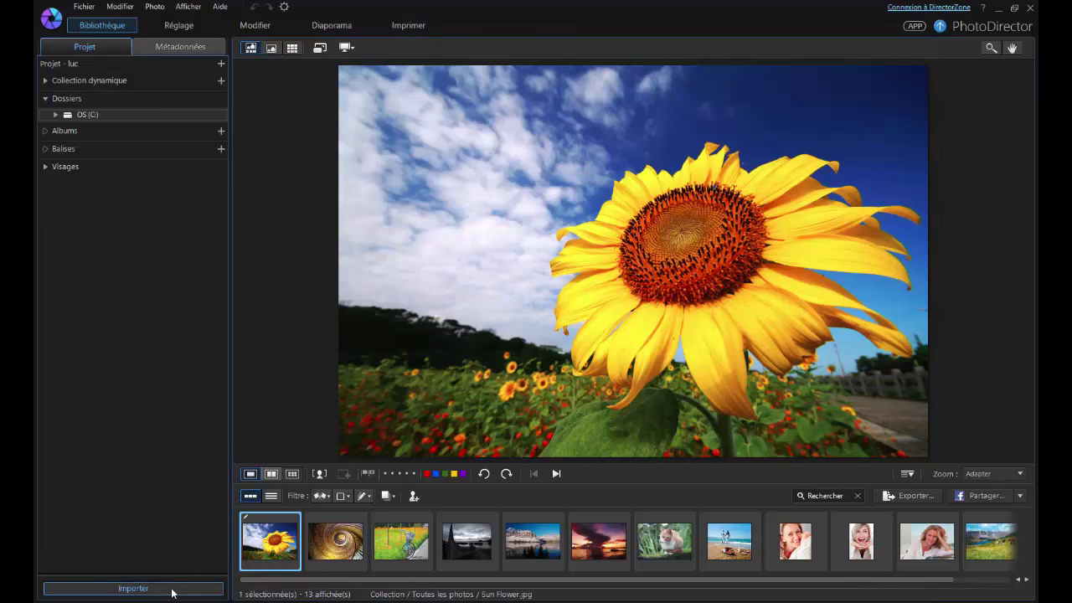
Switch to PhotoDirector and check the available import sources without importing anything.
click(134, 589)
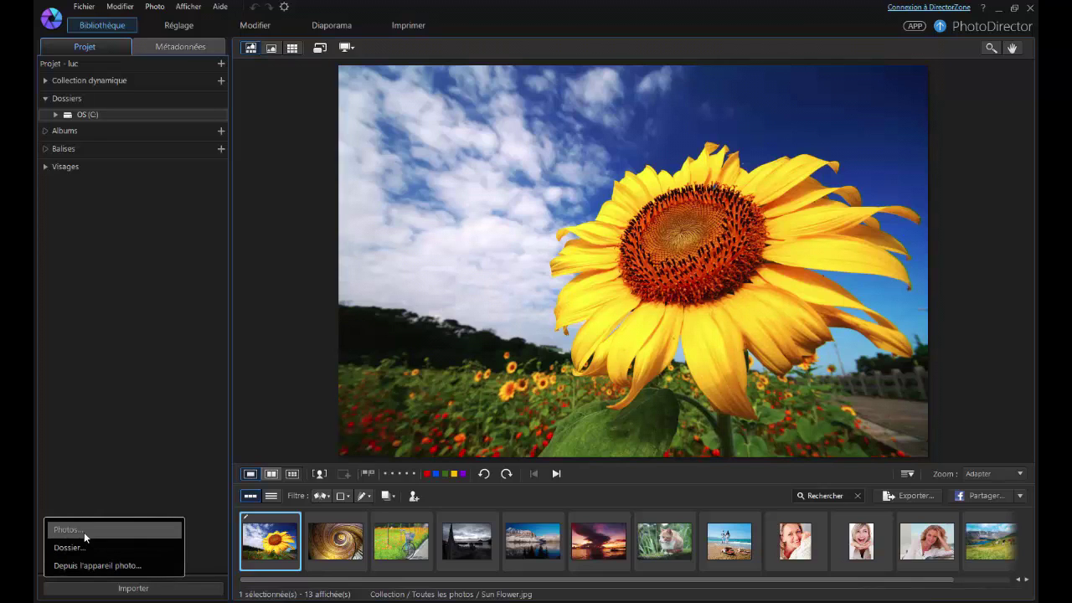
click(199, 469)
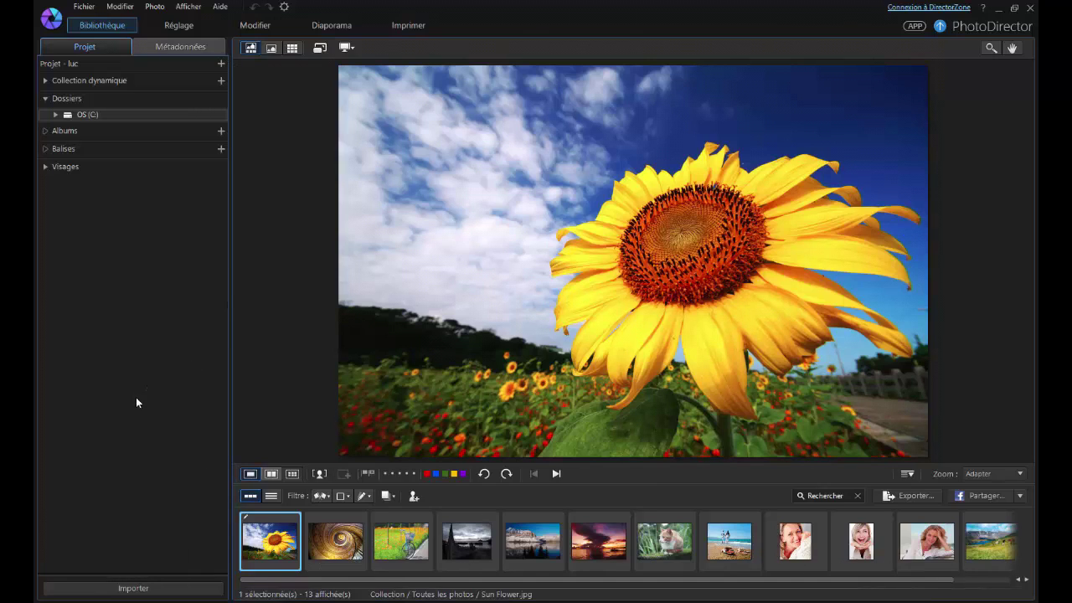
Browse the EXIF metadata of the sample photos through Sunrise.jpg, and return to Sun Flower.jpg and the project view.
click(185, 49)
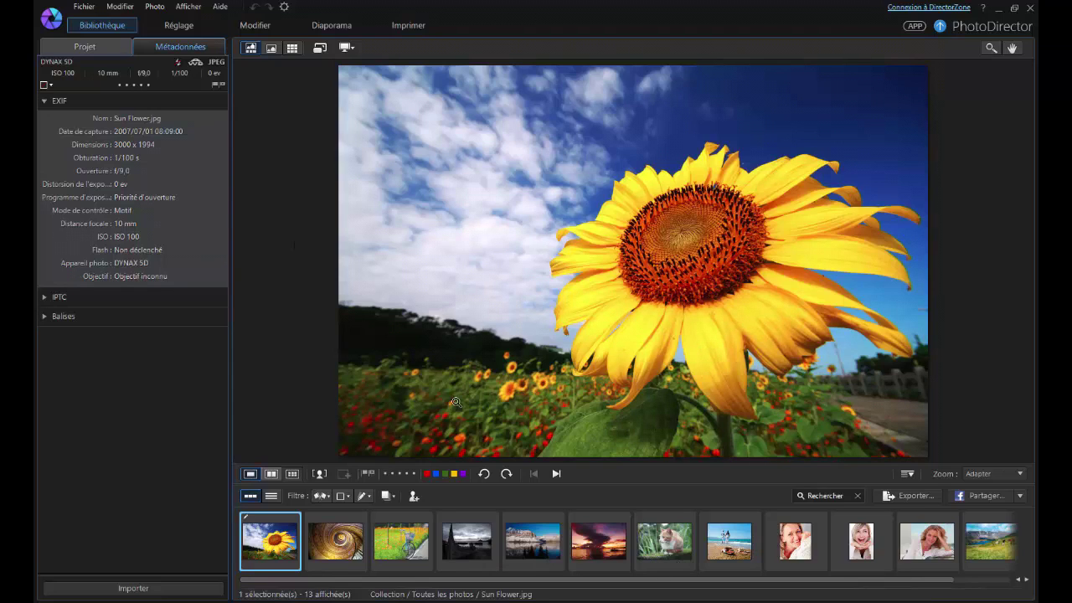
click(355, 549)
click(400, 547)
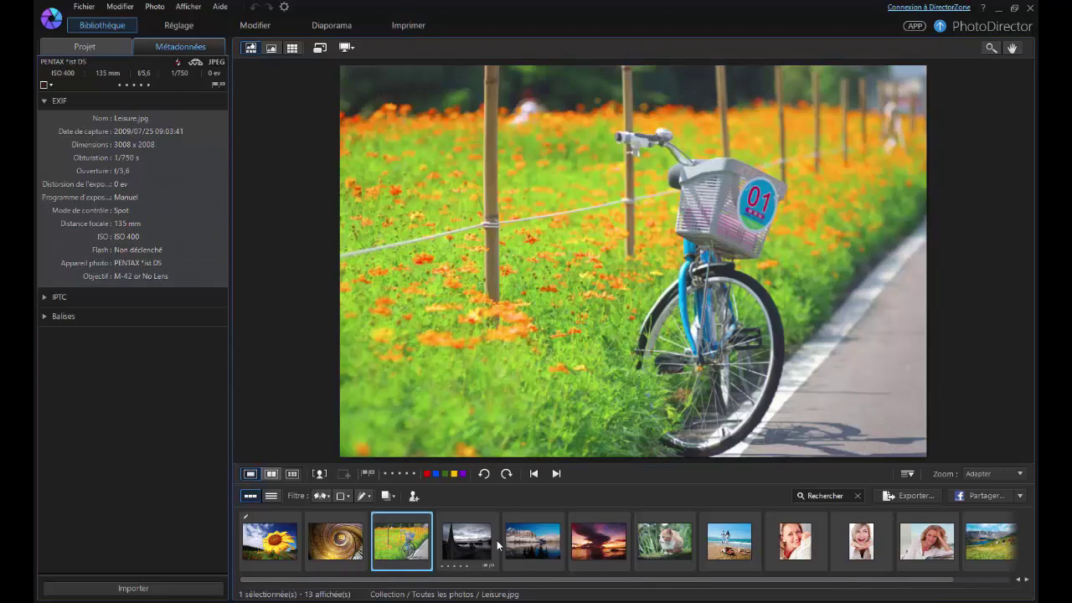
key(Right)
key(Right)
key(Right)
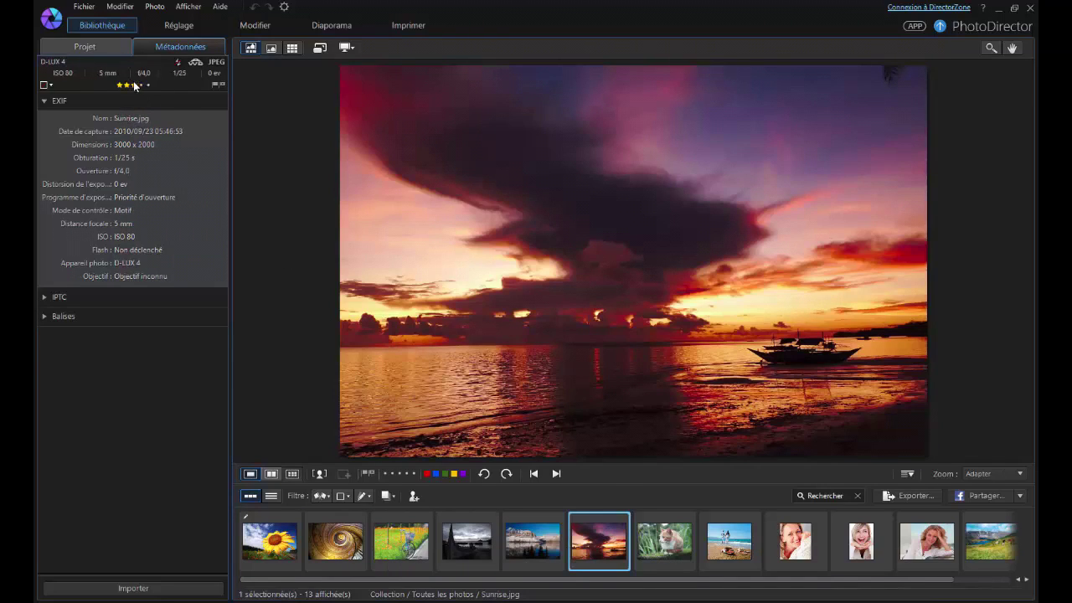
key(Home)
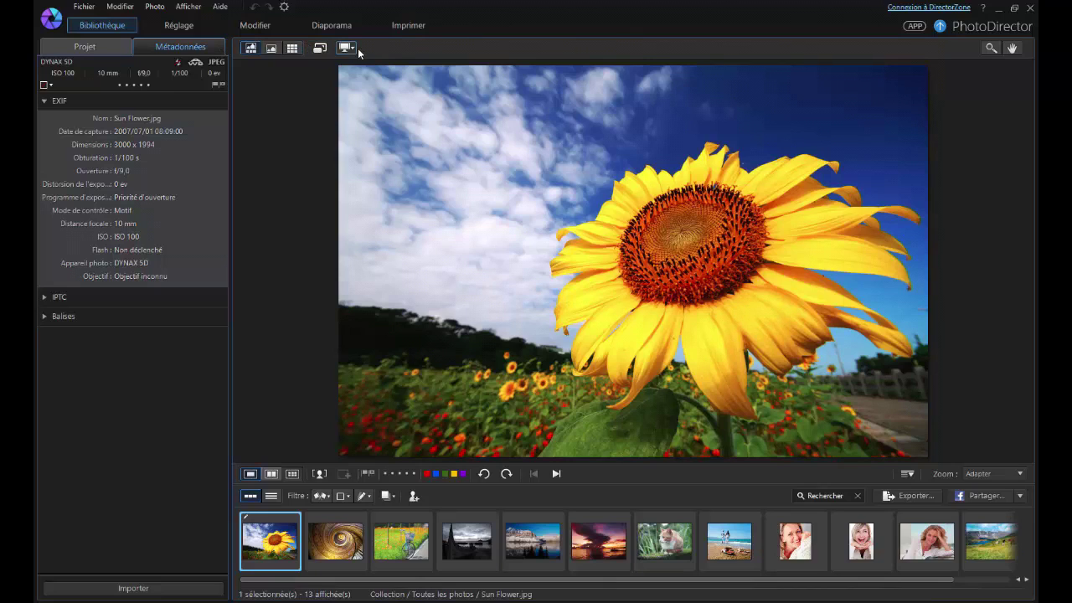
click(106, 48)
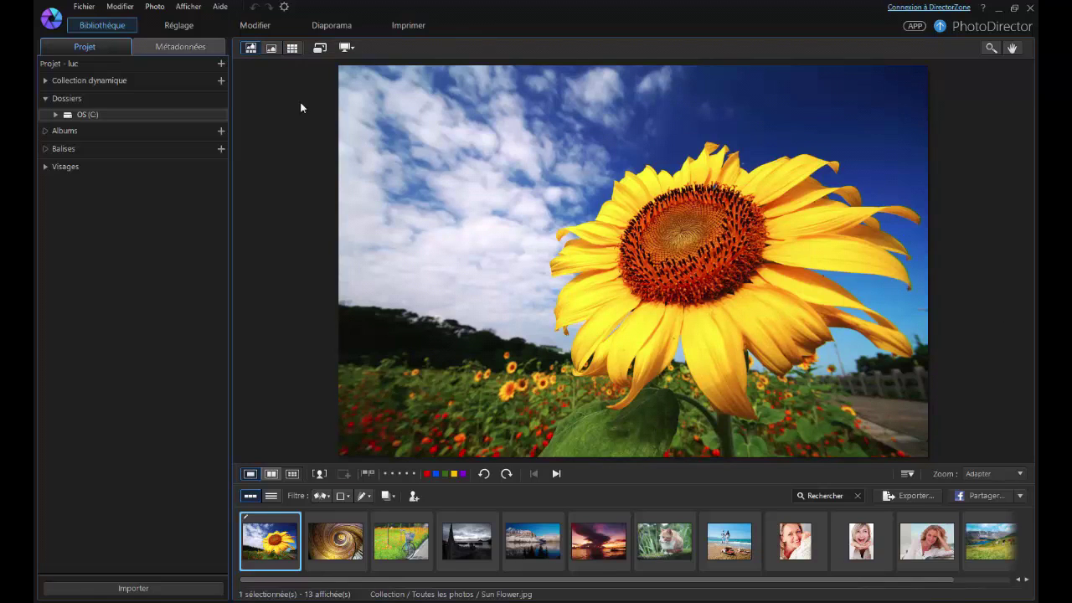
Preview the viewer-only, browser-only and full-screen modes, and return to the combined viewer and browser mode.
click(272, 47)
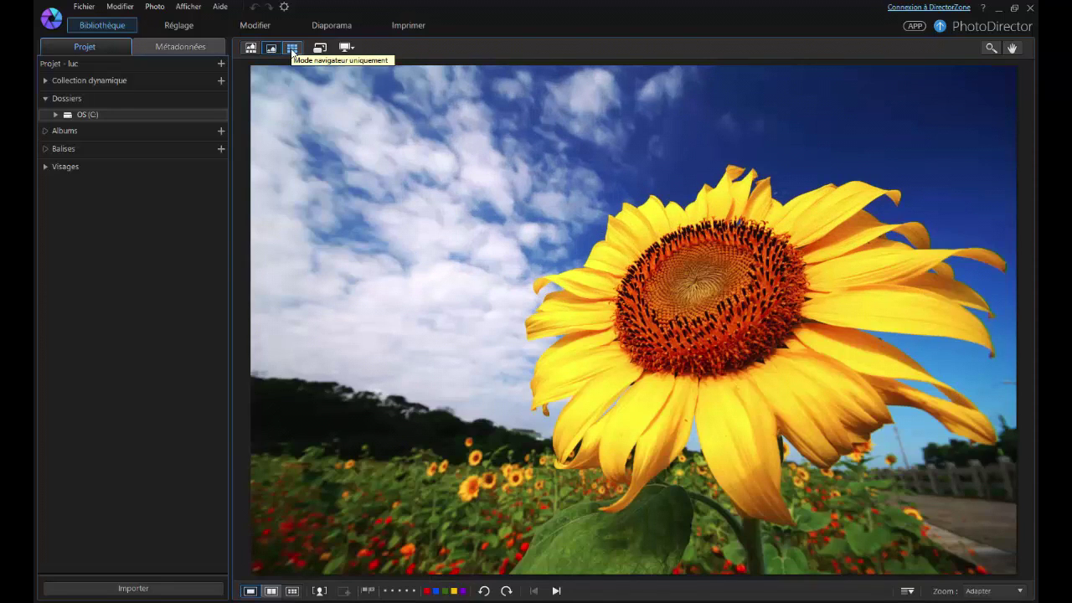
click(292, 47)
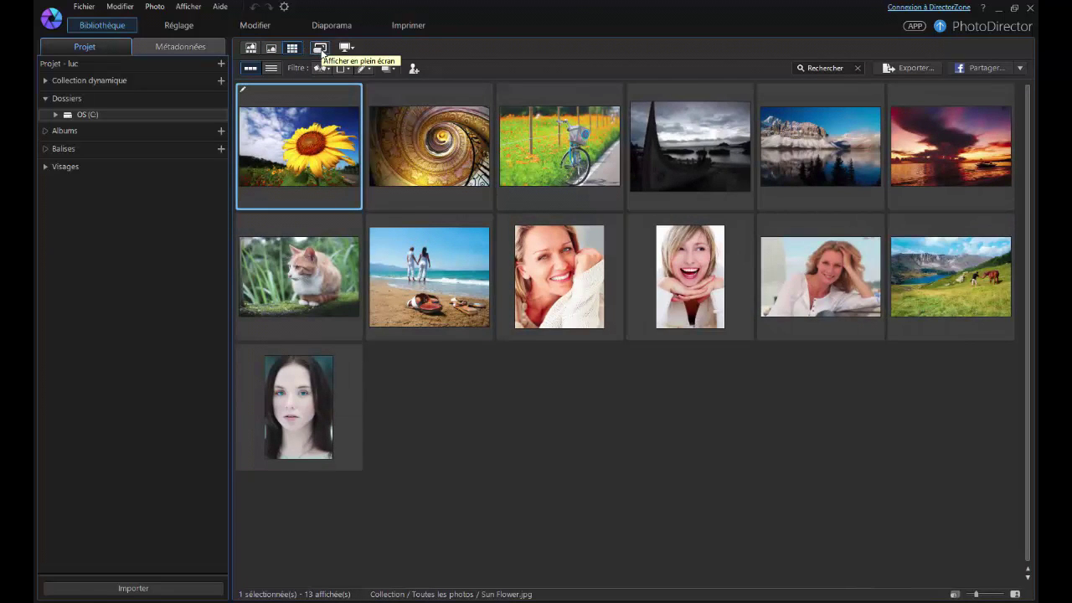
click(319, 48)
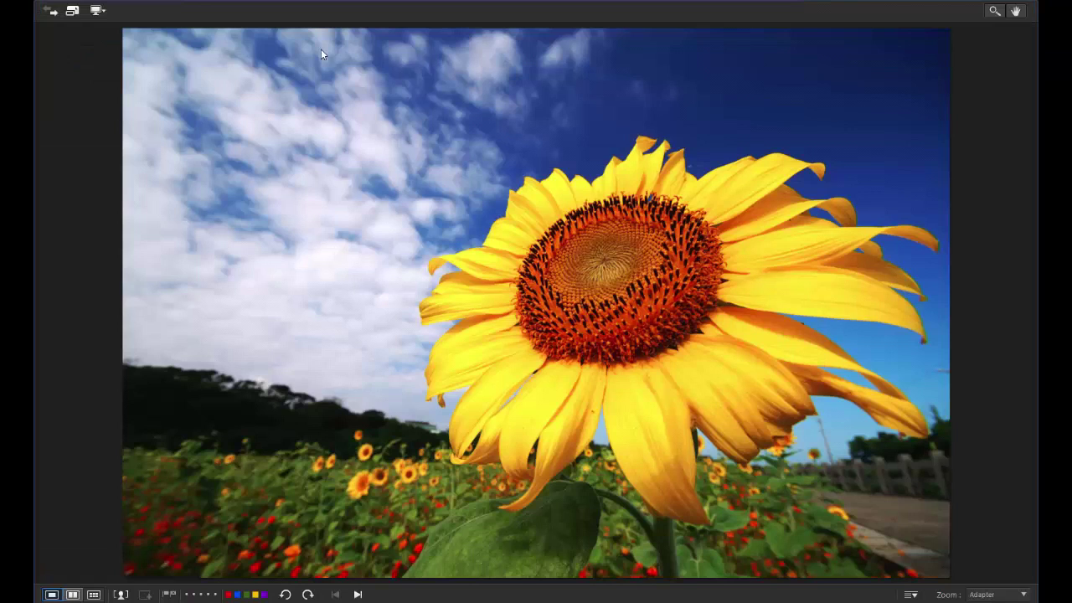
click(72, 12)
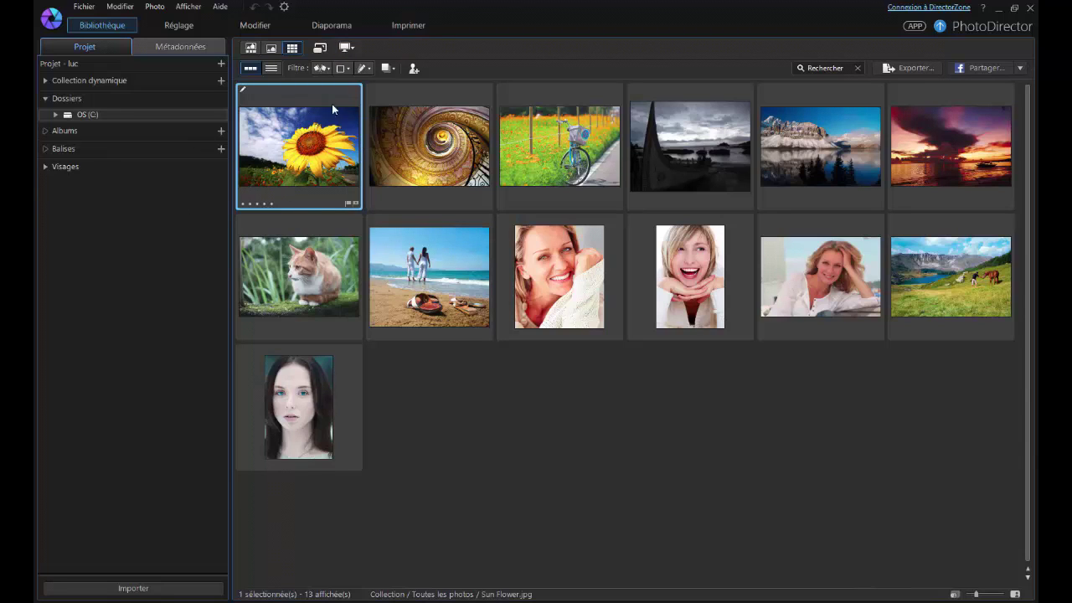
click(250, 47)
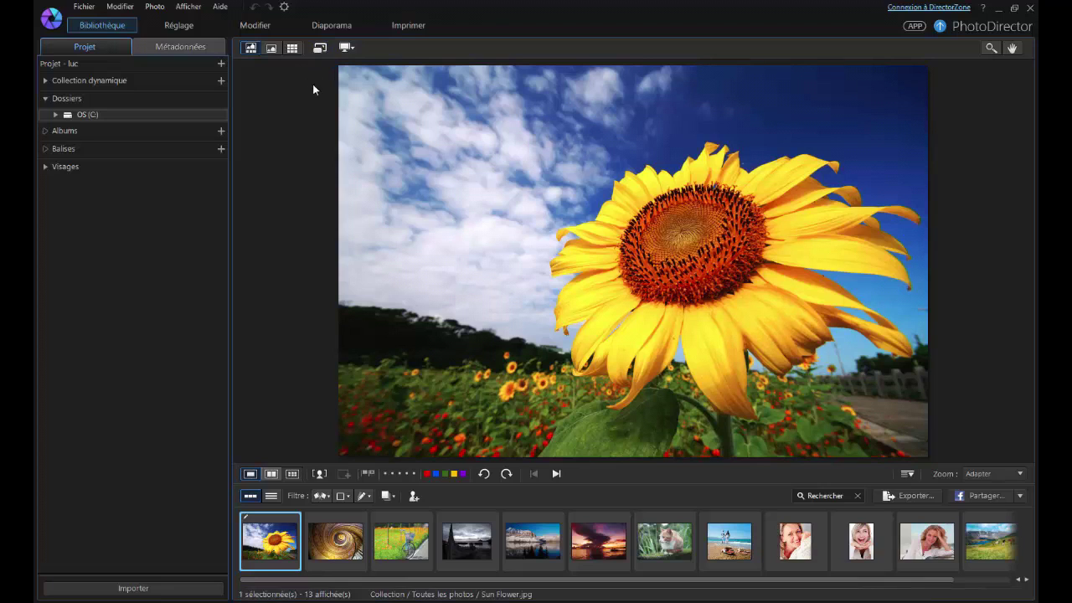
Look through the monitor display options.
click(351, 51)
click(383, 88)
click(346, 48)
click(372, 107)
Zoom Sun Flower.jpg to 50 %, pan across it, magnify it to 800 % and fit it back to the viewer.
click(671, 242)
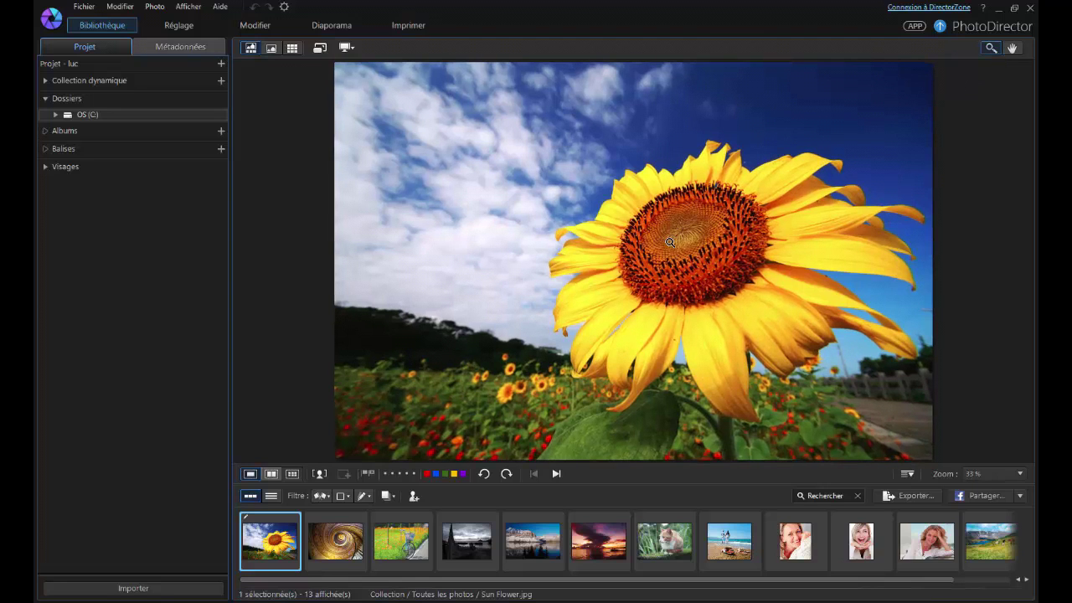
click(670, 242)
click(1012, 48)
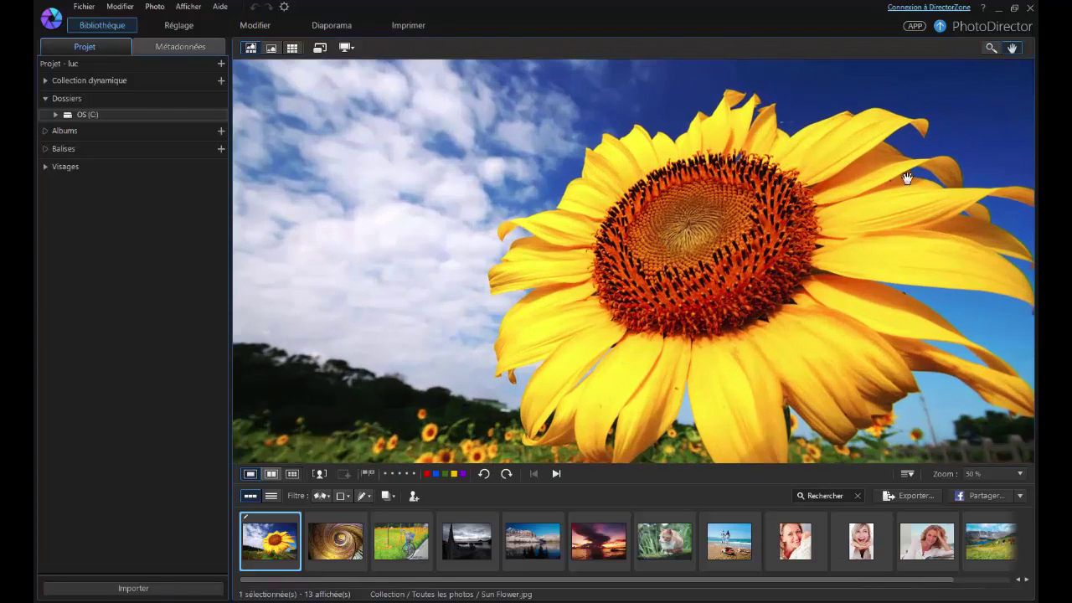
drag(908, 178, 580, 224)
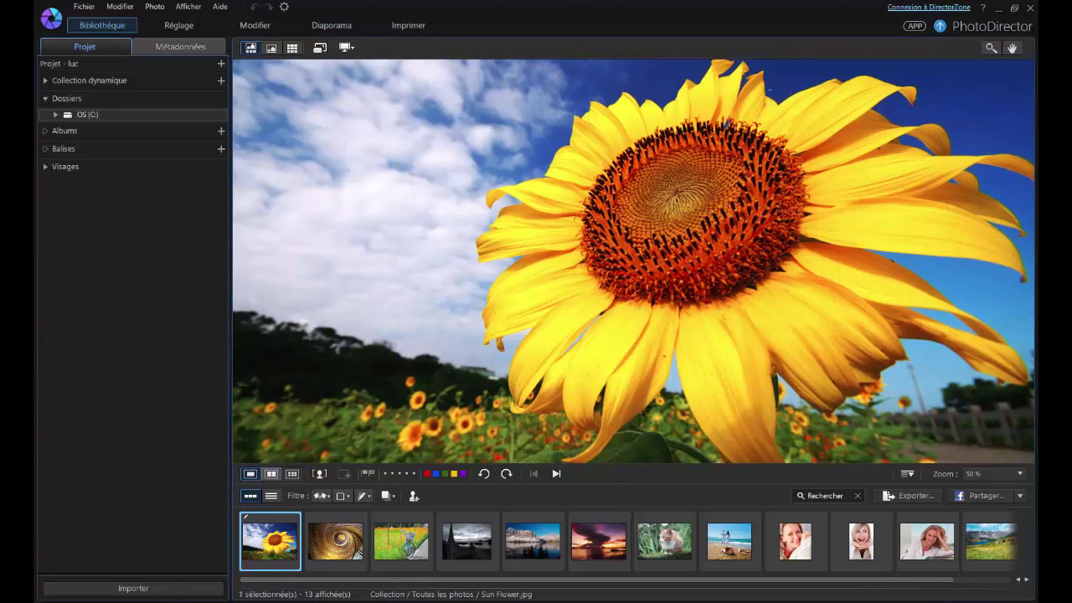
click(1020, 475)
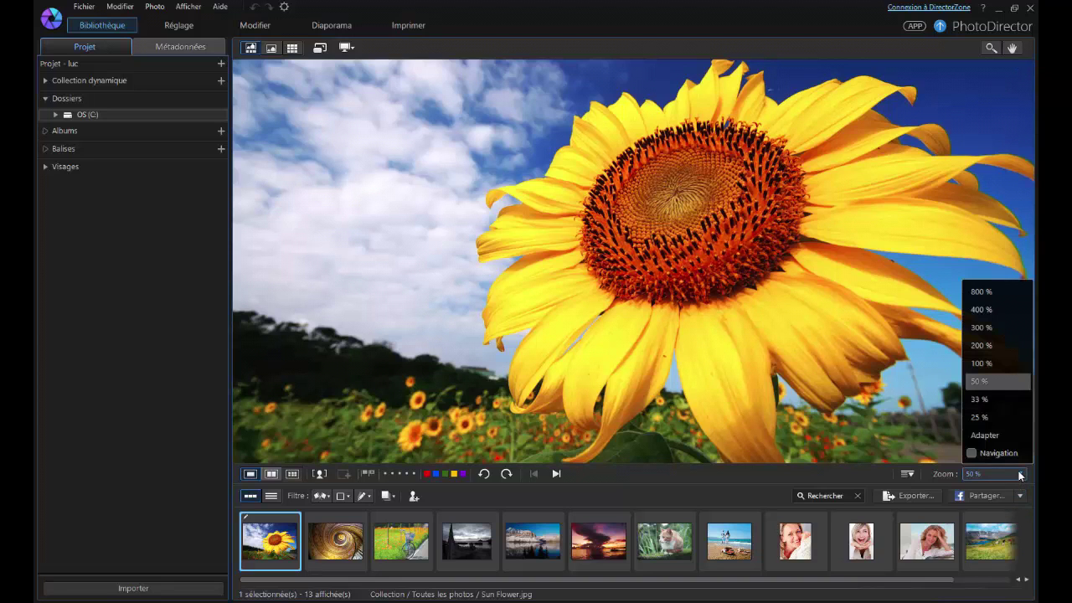
click(985, 293)
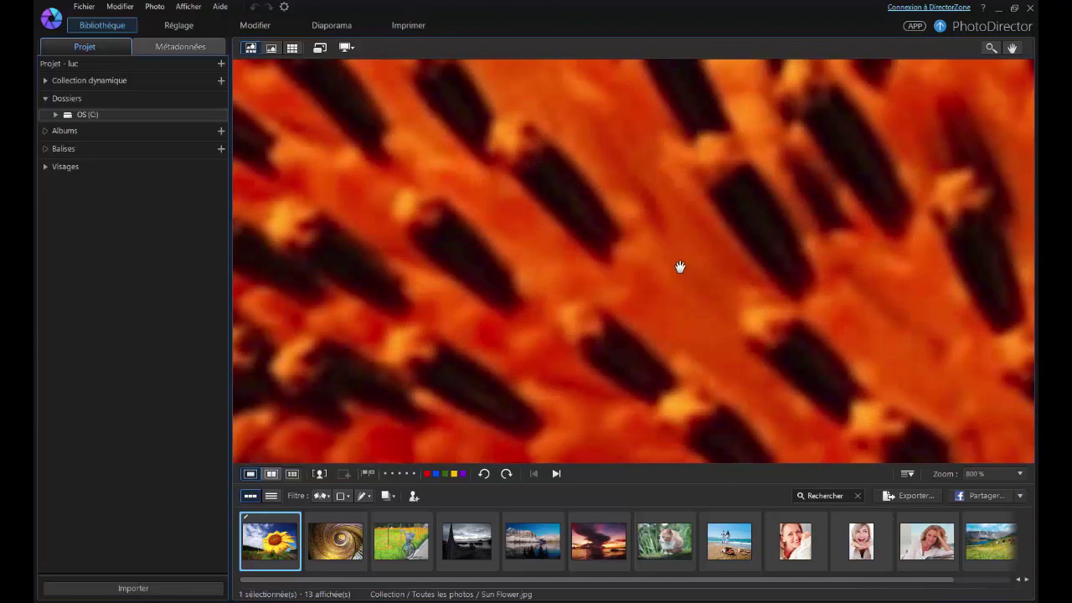
click(1021, 475)
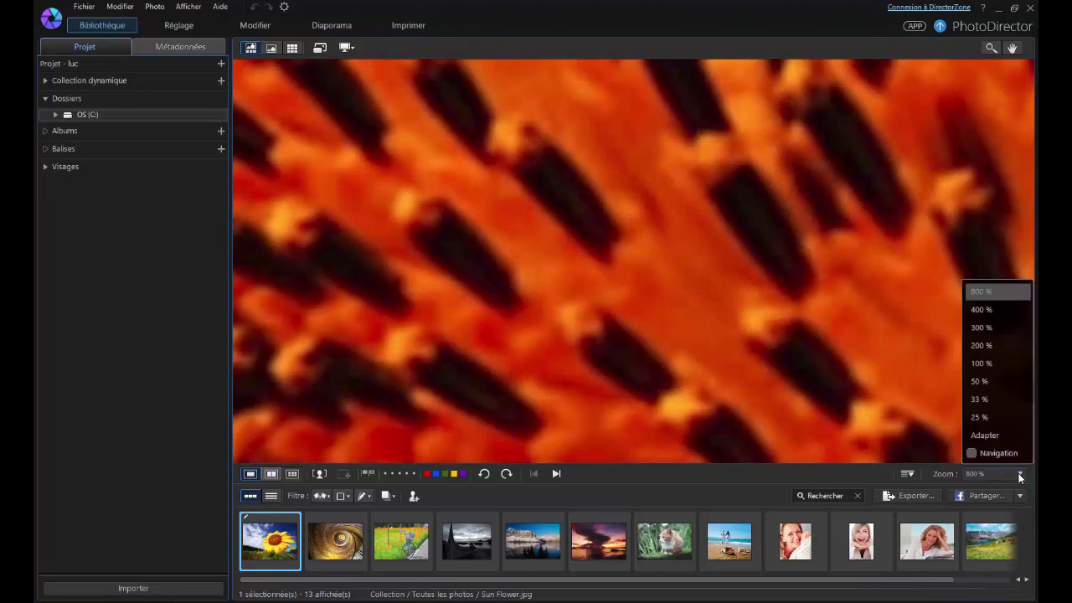
click(993, 435)
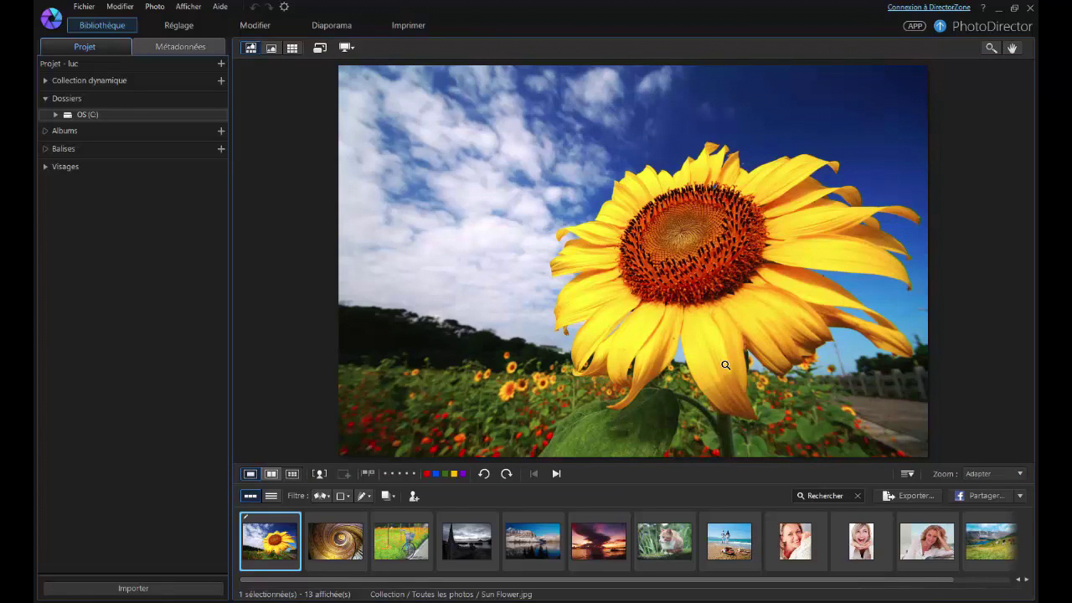
Try toggling Libellés de couleur in the list of viewer tools, leaving it enabled, and close the list.
click(908, 474)
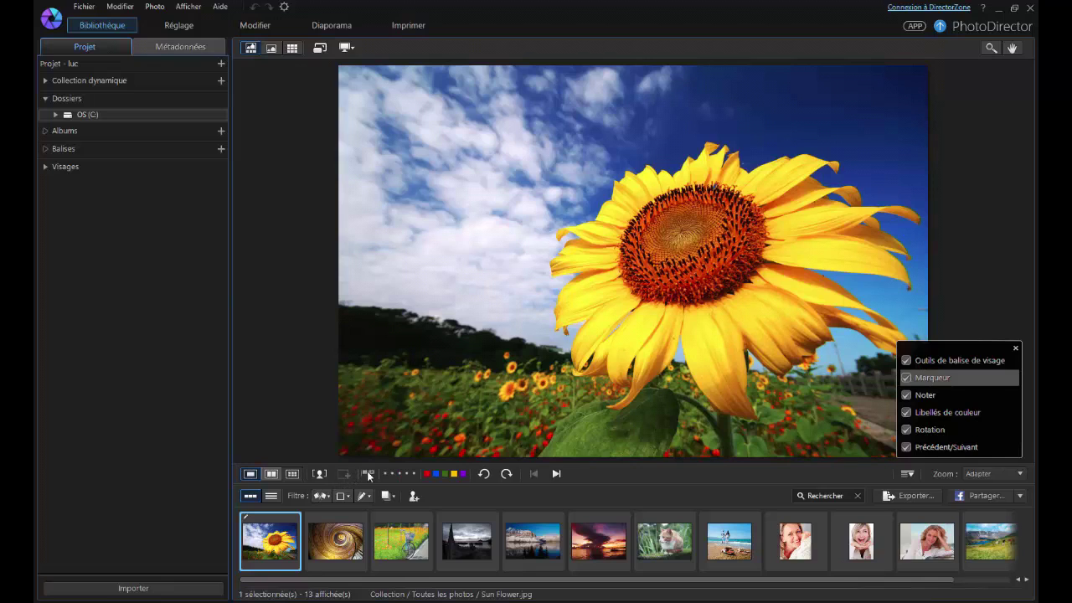
click(908, 413)
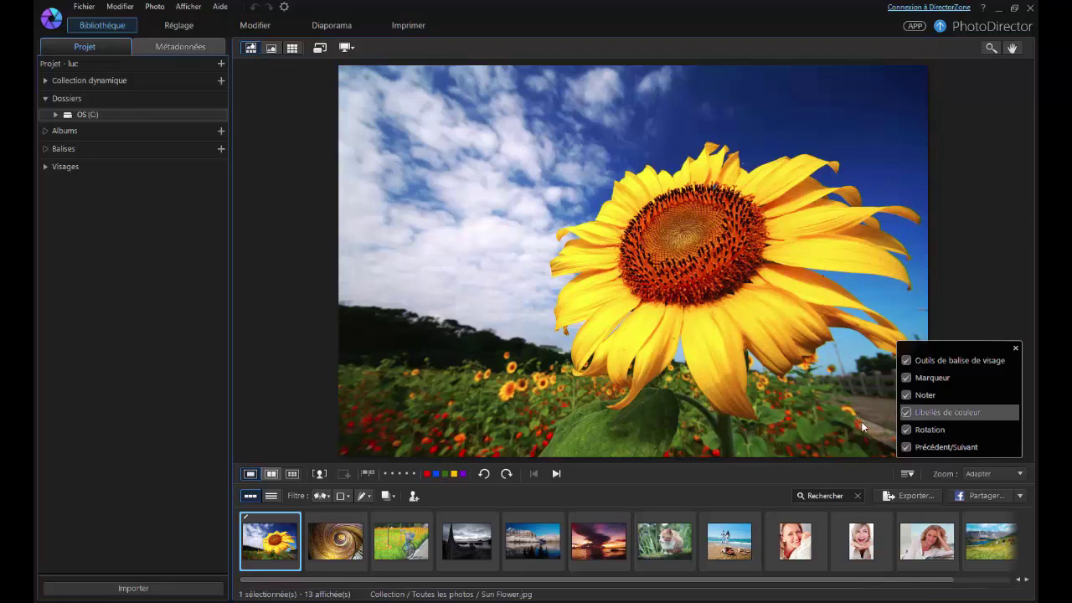
click(907, 414)
click(908, 414)
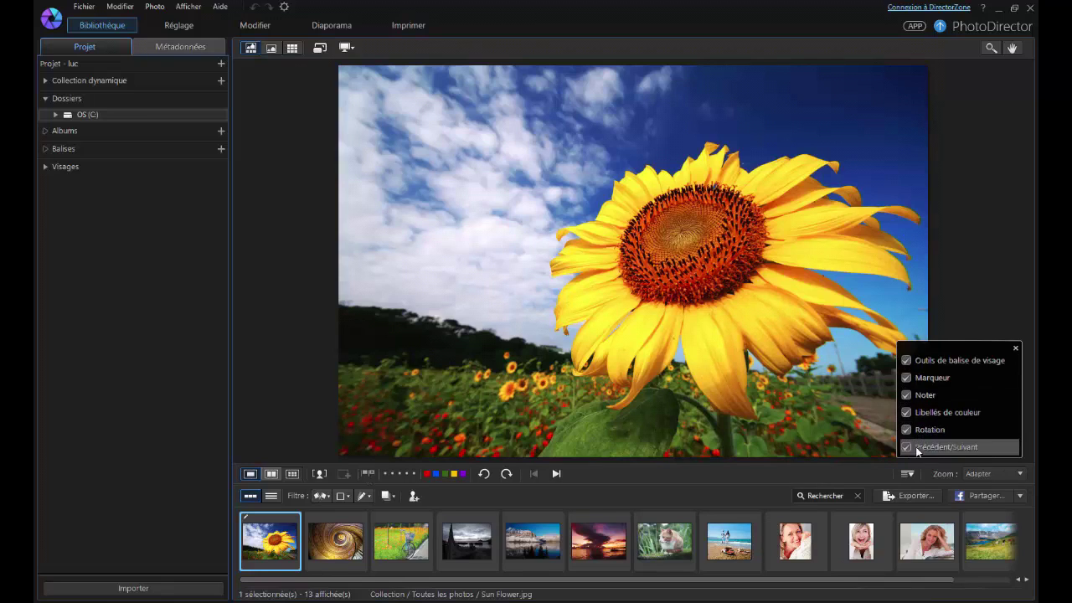
click(1015, 348)
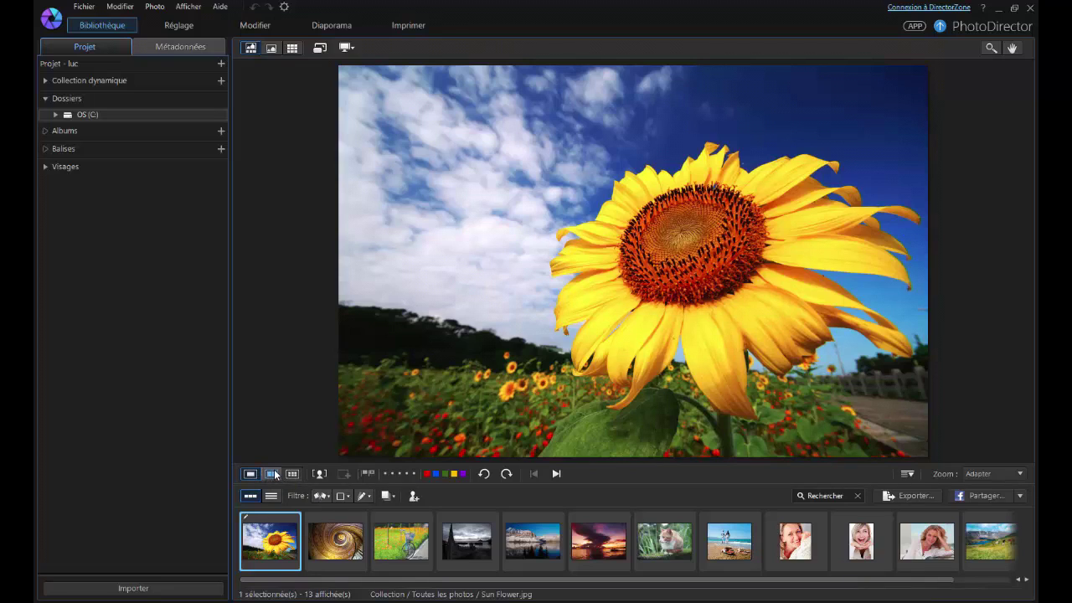
Compare SkinSmoother.jpg and ToothBrush.jpg side by side.
click(822, 535)
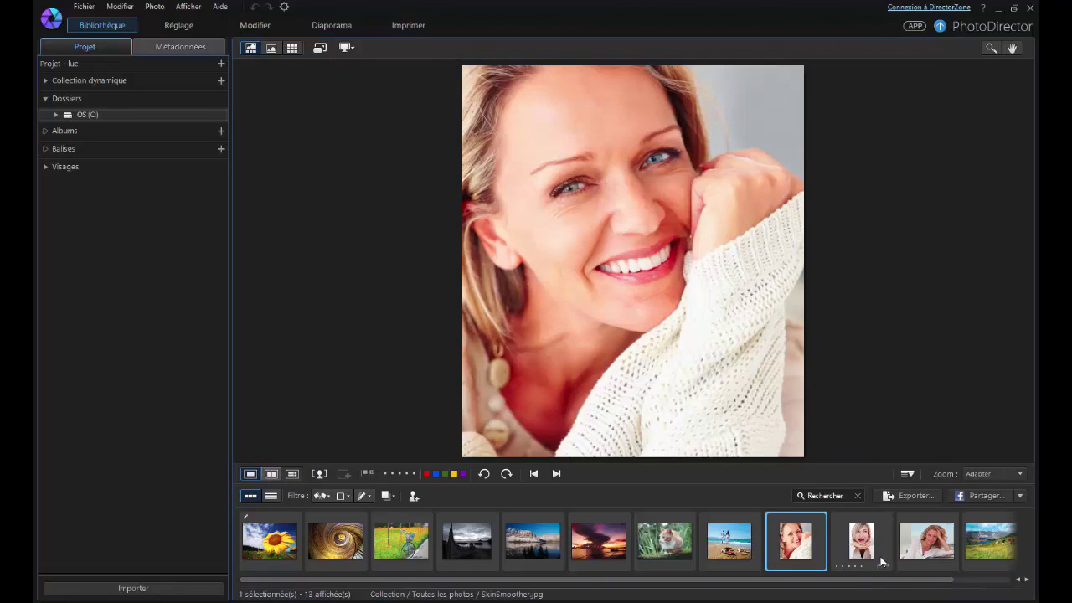
ctrl+click(885, 538)
click(276, 476)
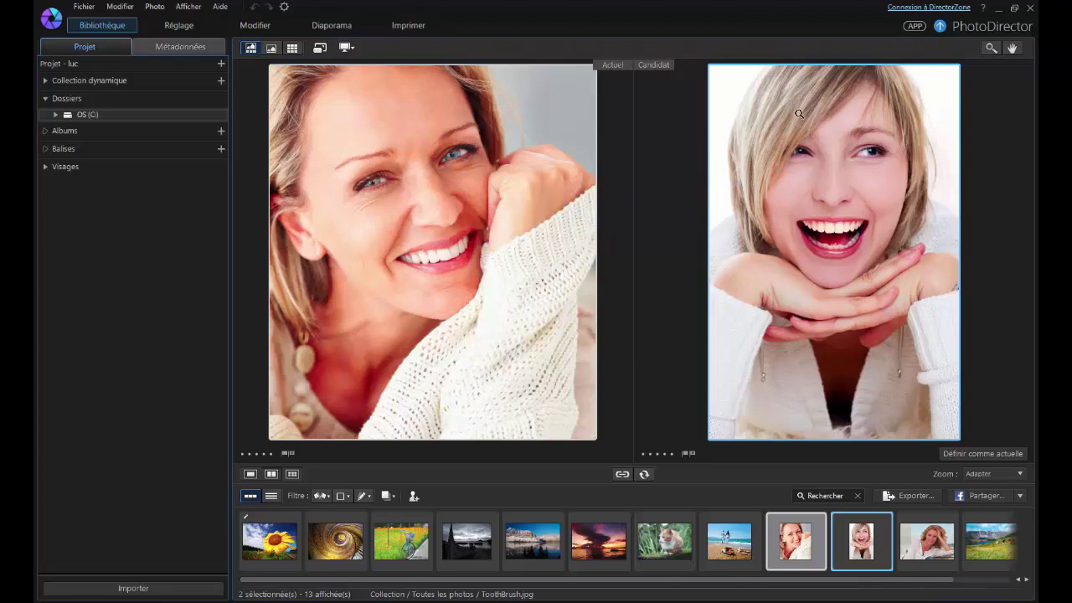
Compare SkinSmoother.jpg with other candidates such as WrinkleRemover.jpg, SkinTone.jpg and Sun Flower.jpg, and return to the single-photo view.
click(927, 534)
click(976, 580)
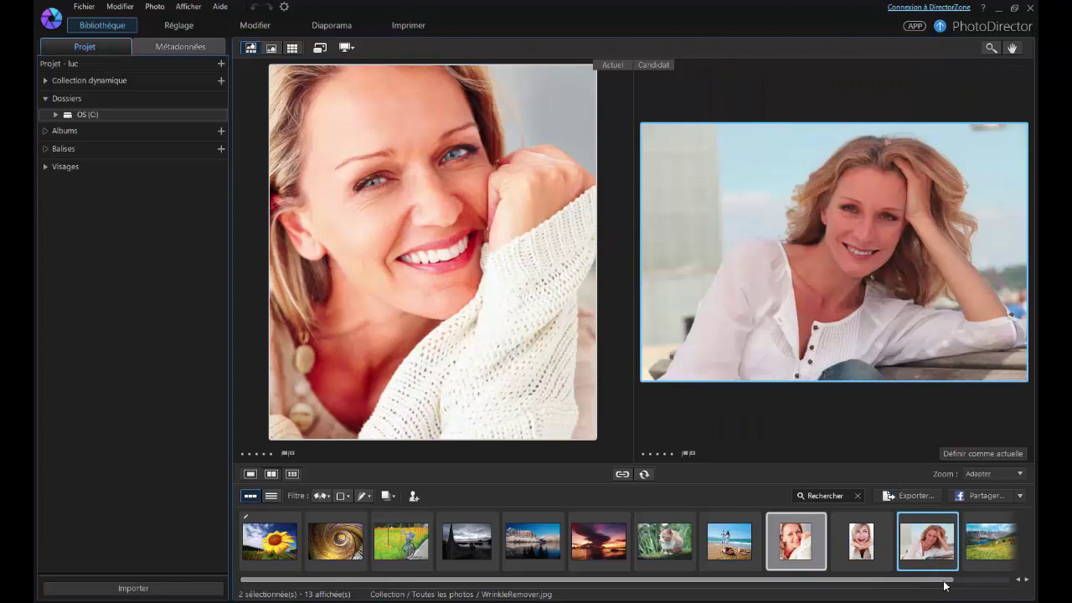
click(997, 541)
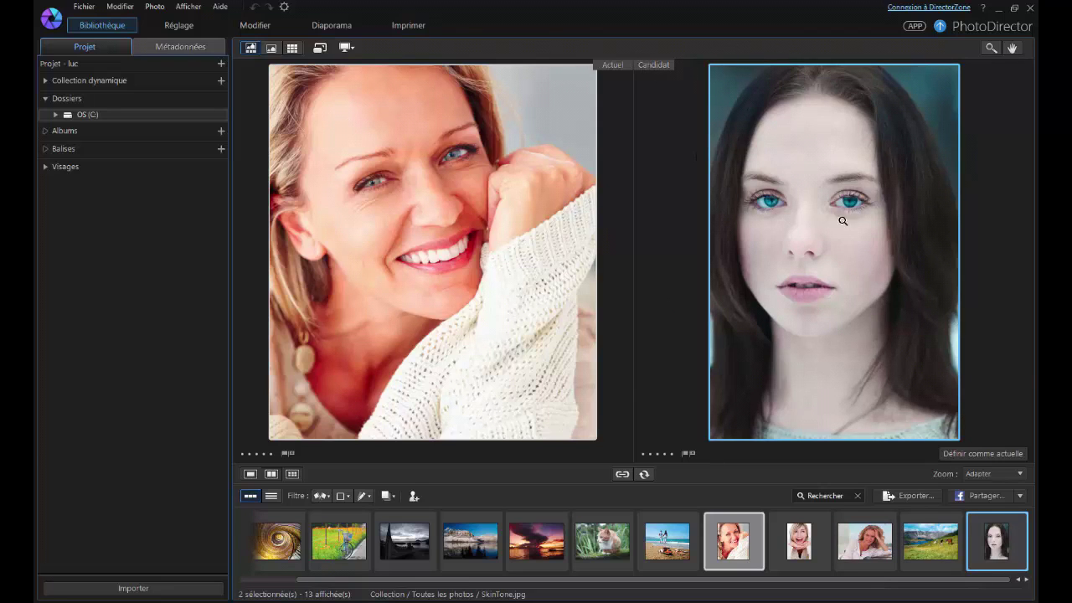
key(Left)
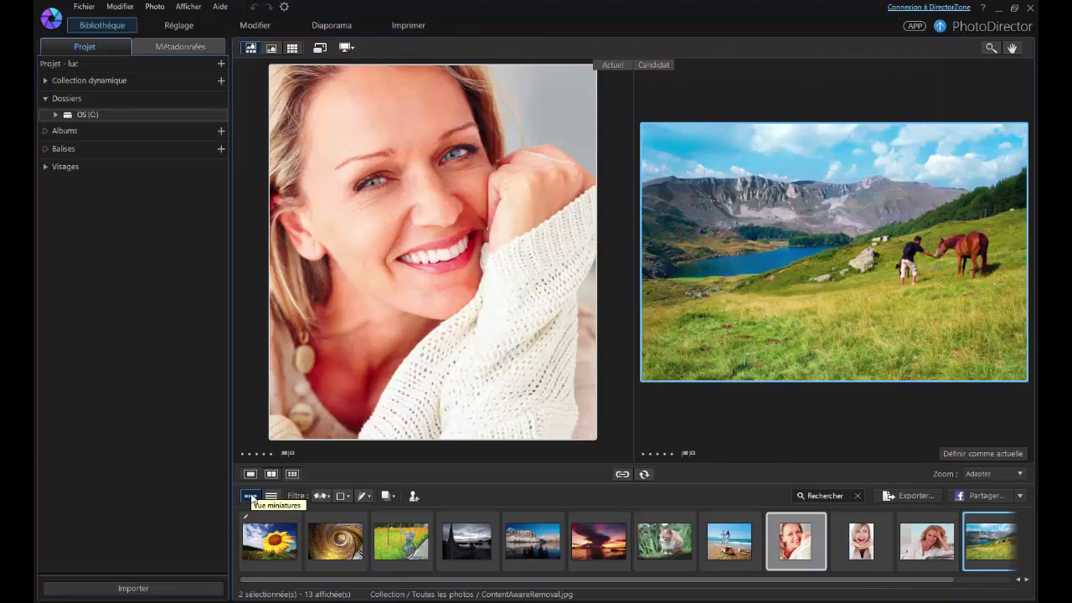
click(268, 526)
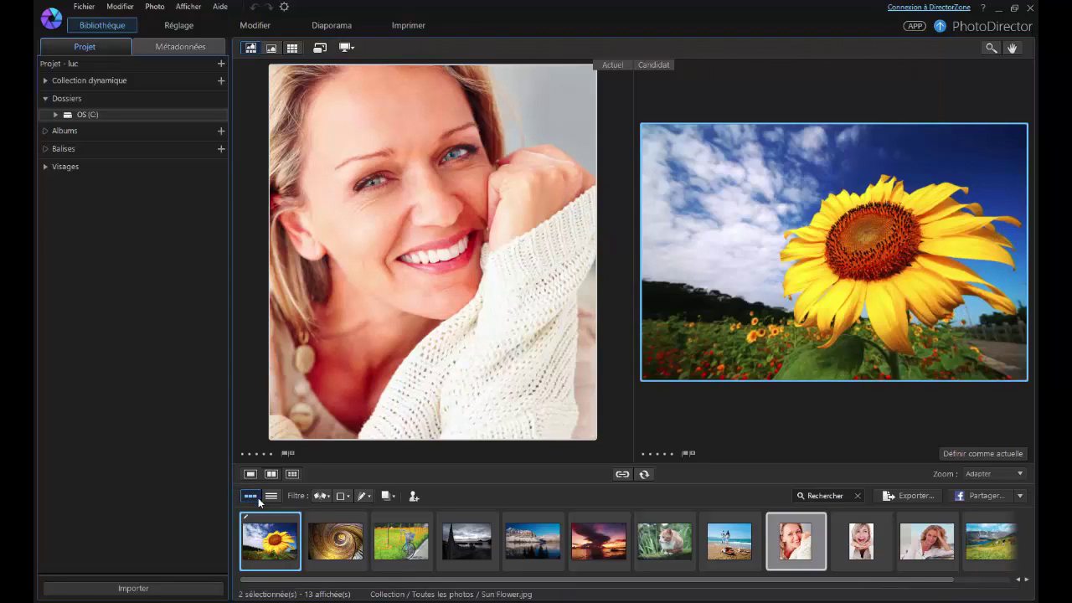
click(250, 474)
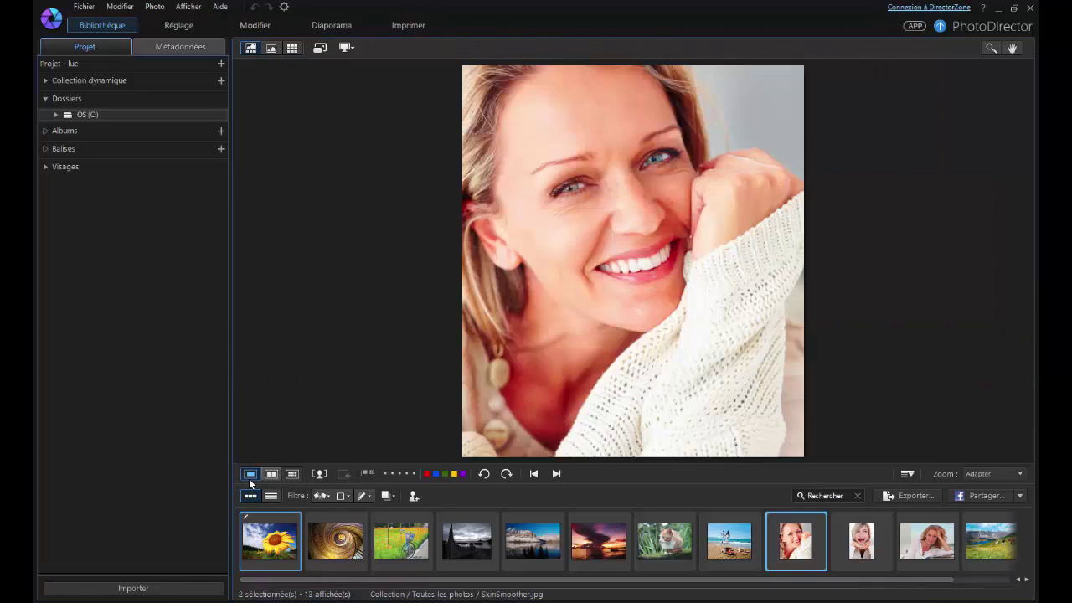
Display SkinSmoother.jpg, ToothBrush.jpg, the seated woman in white and the dark-haired woman's portrait together in the multi-photo view.
click(293, 474)
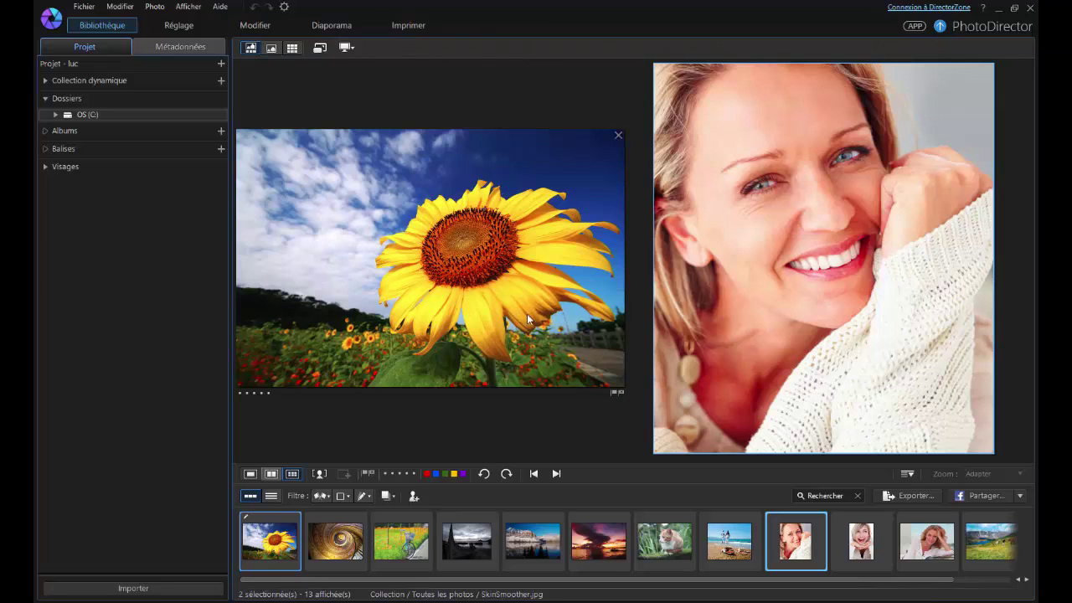
click(858, 523)
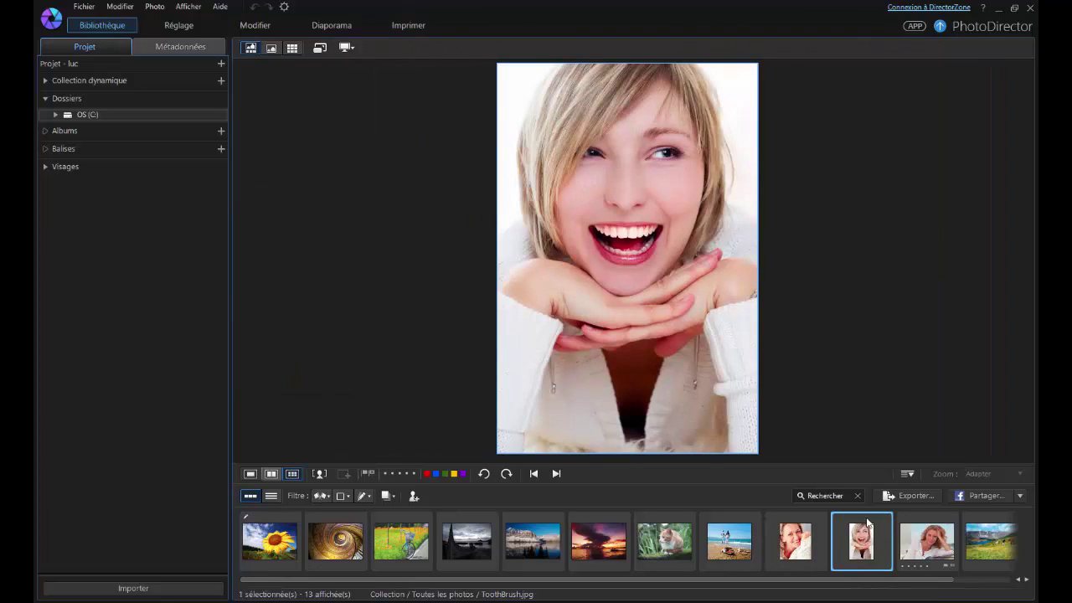
click(775, 515)
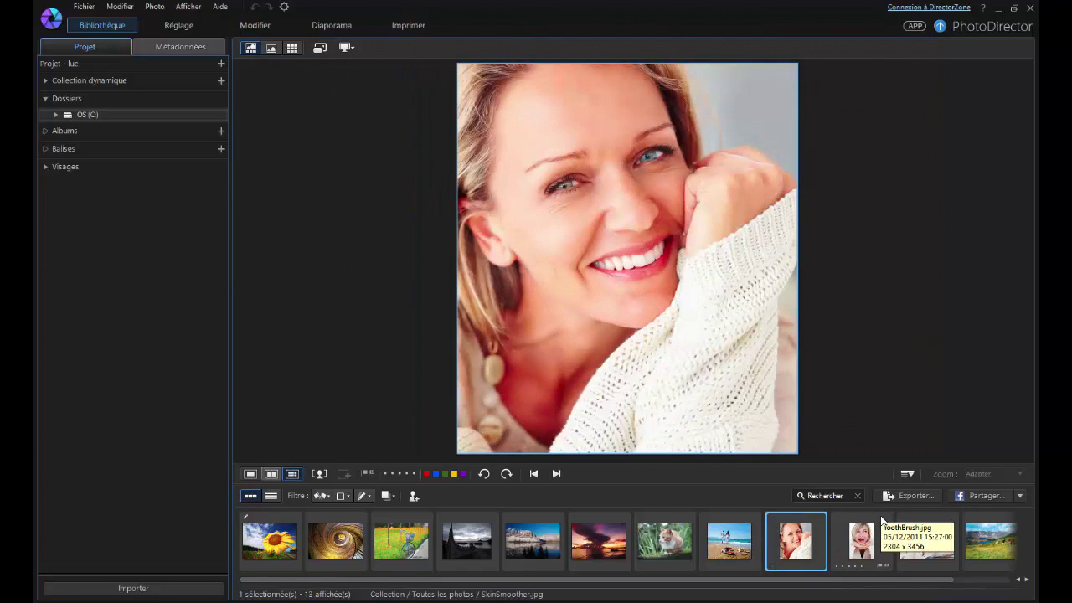
ctrl+click(871, 536)
ctrl+click(928, 553)
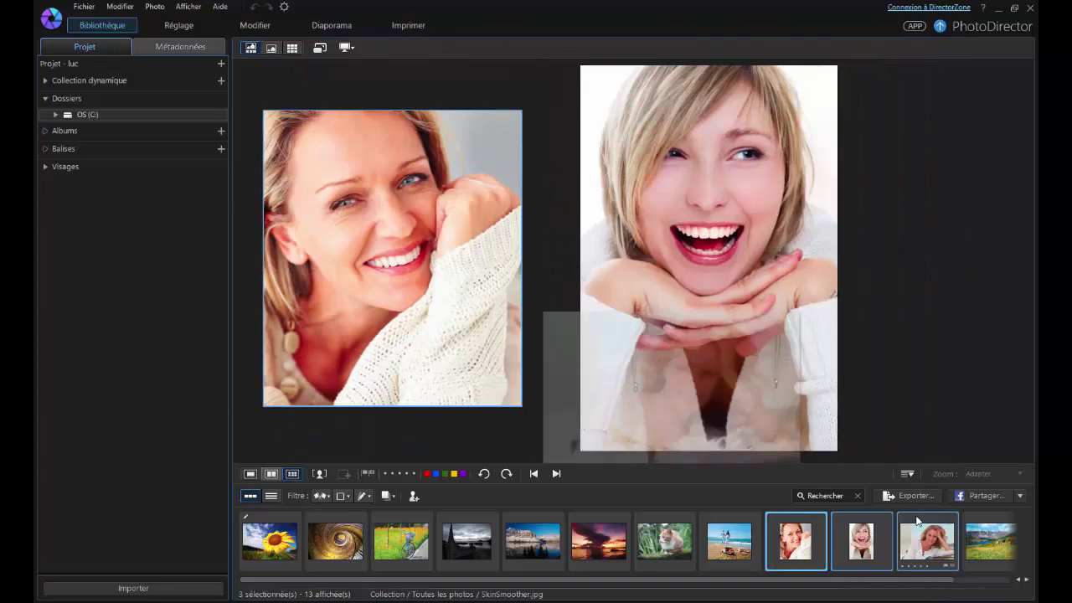
drag(942, 578, 996, 578)
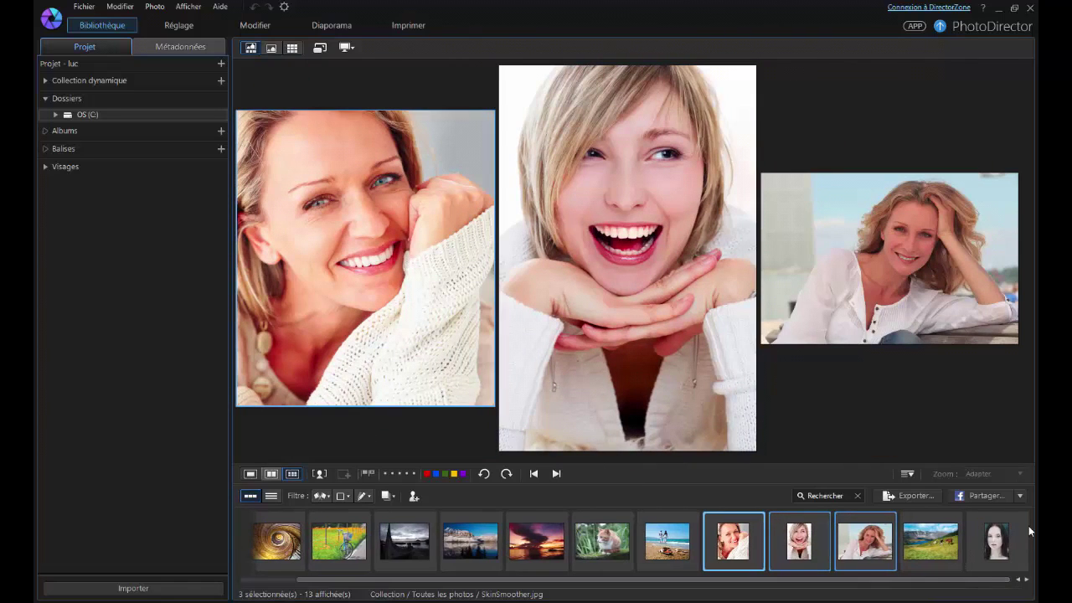
ctrl+click(1021, 535)
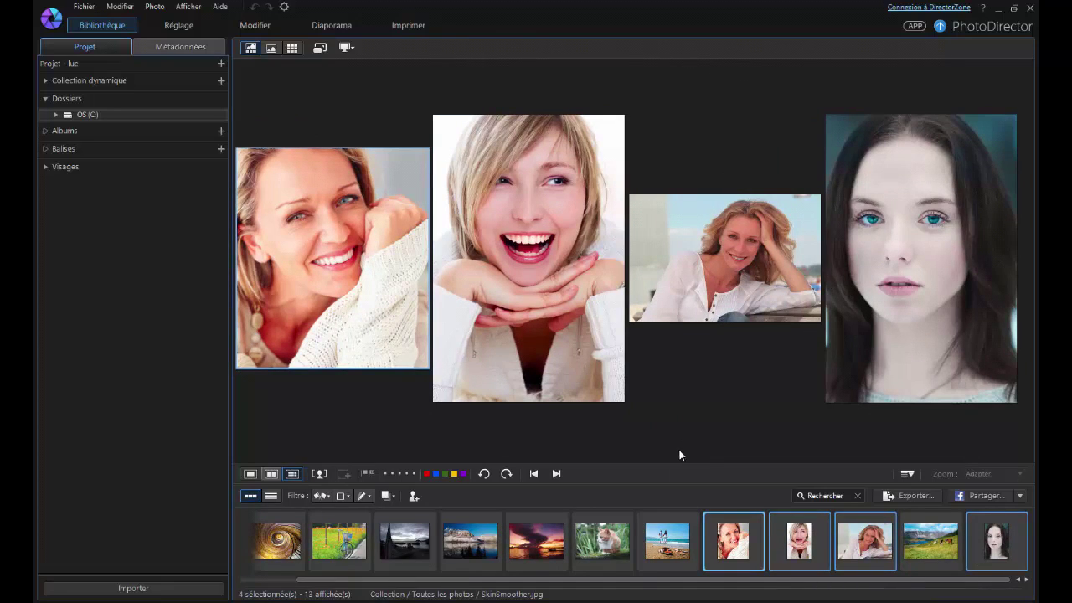
Try adding the cat photo to the multi-photo view and removing it again, and try rating ToothBrush.jpg five stars.
ctrl+click(626, 515)
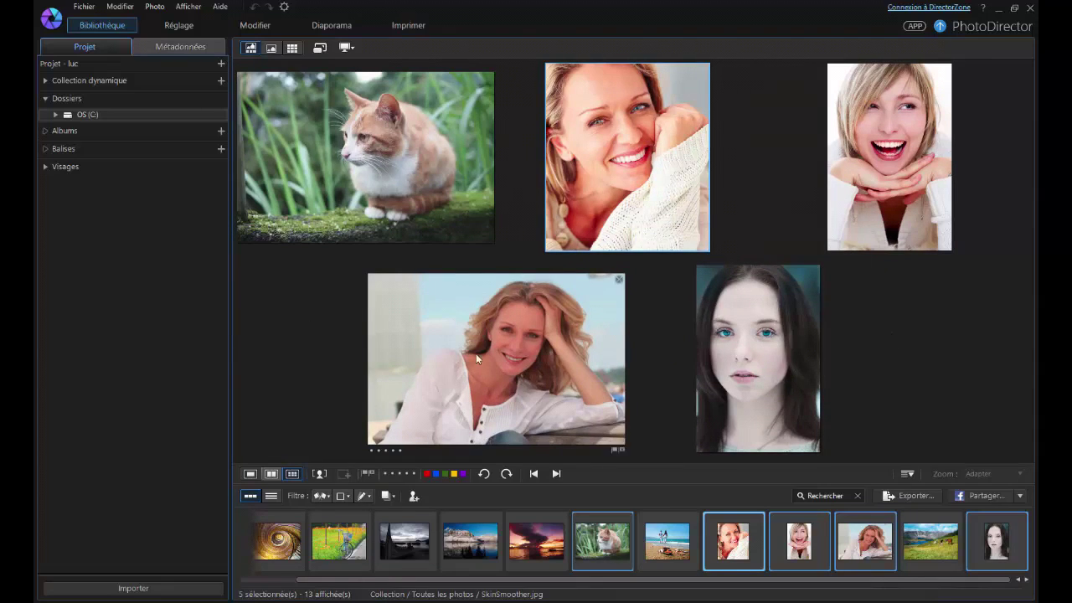
click(490, 75)
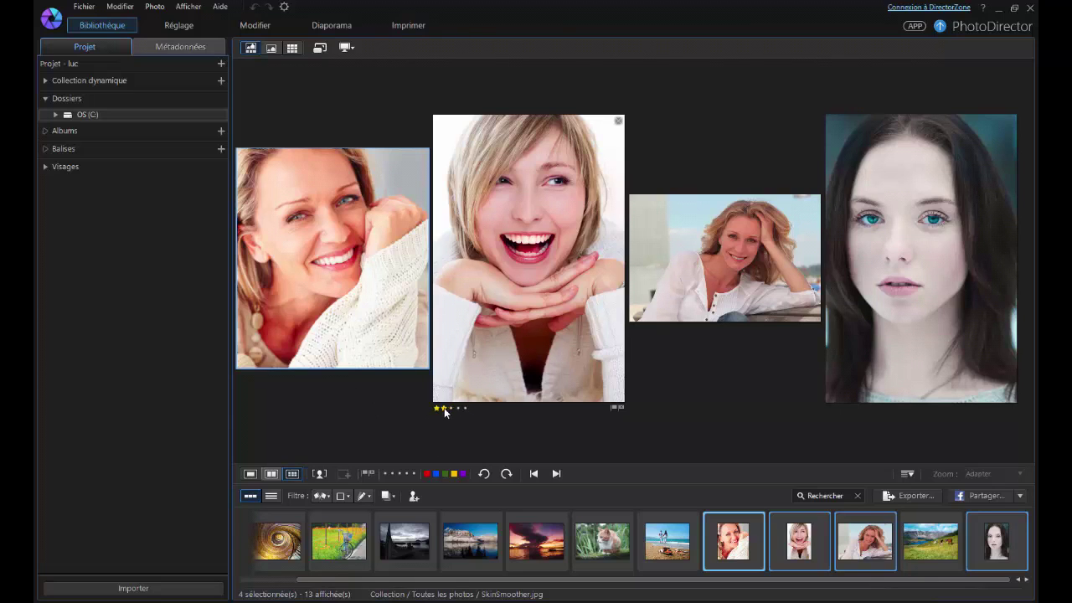
click(466, 410)
Show Psychedelic.jpg alone in the viewer, and try the detailed list display of the photos before returning to thumbnails.
click(249, 473)
click(287, 516)
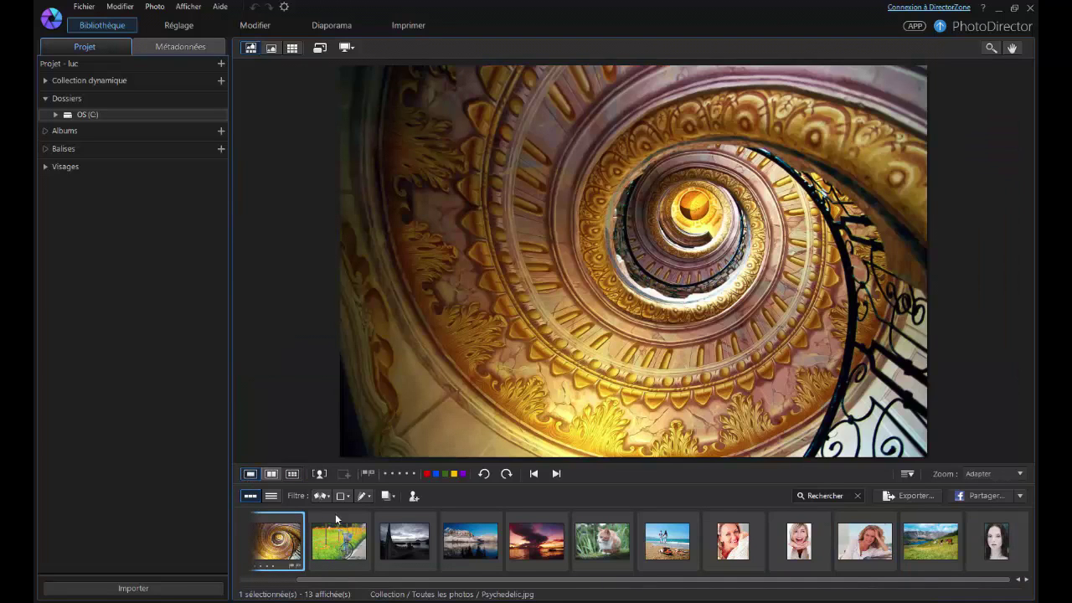
click(271, 496)
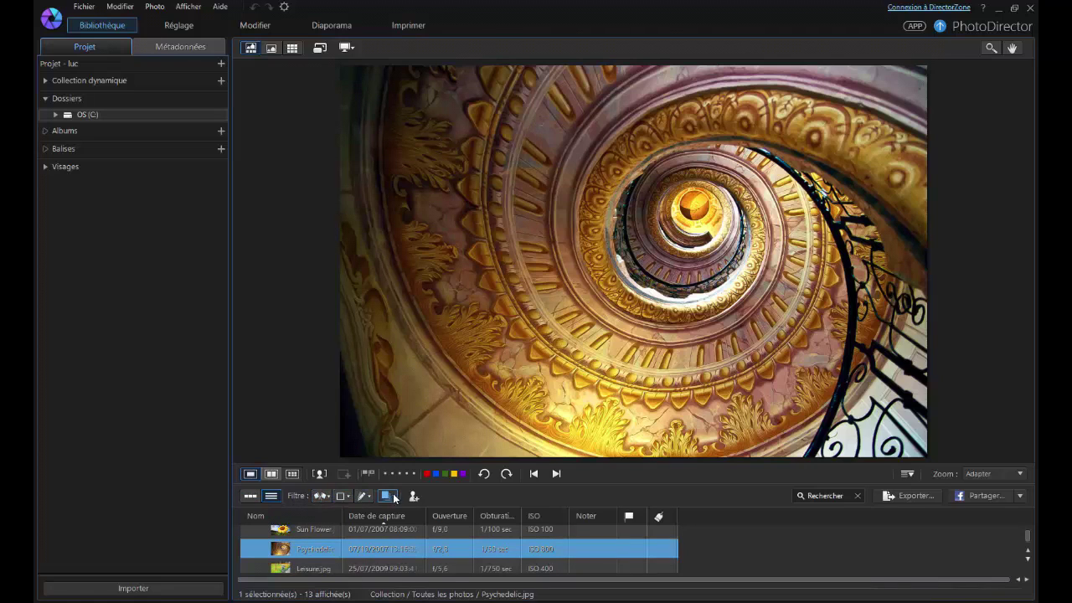
click(250, 495)
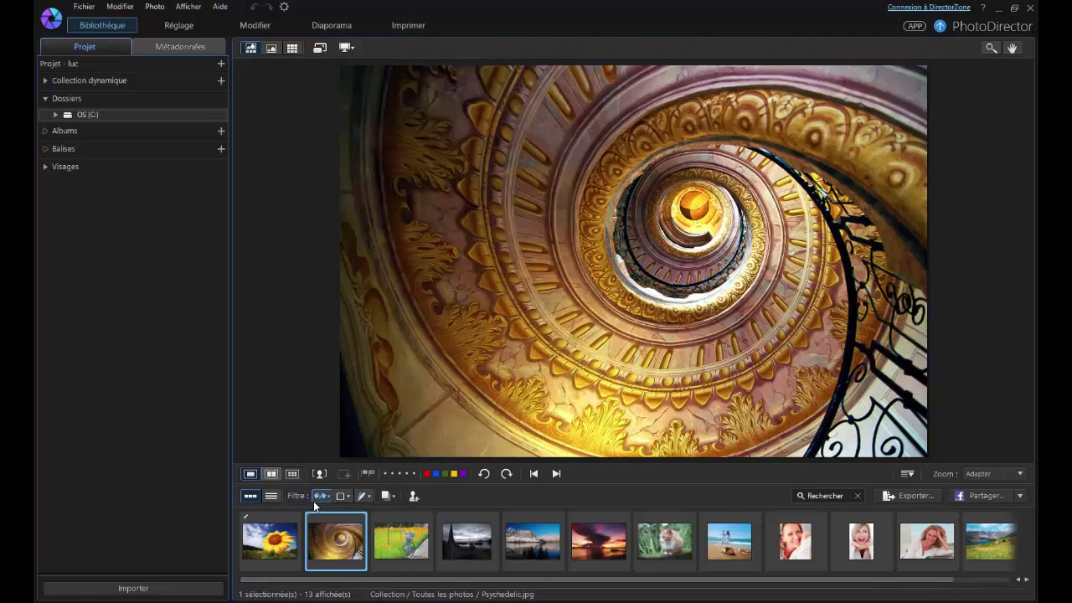
Look through the flag and colour-label filter options for the photos, and activate the photo search field.
click(330, 493)
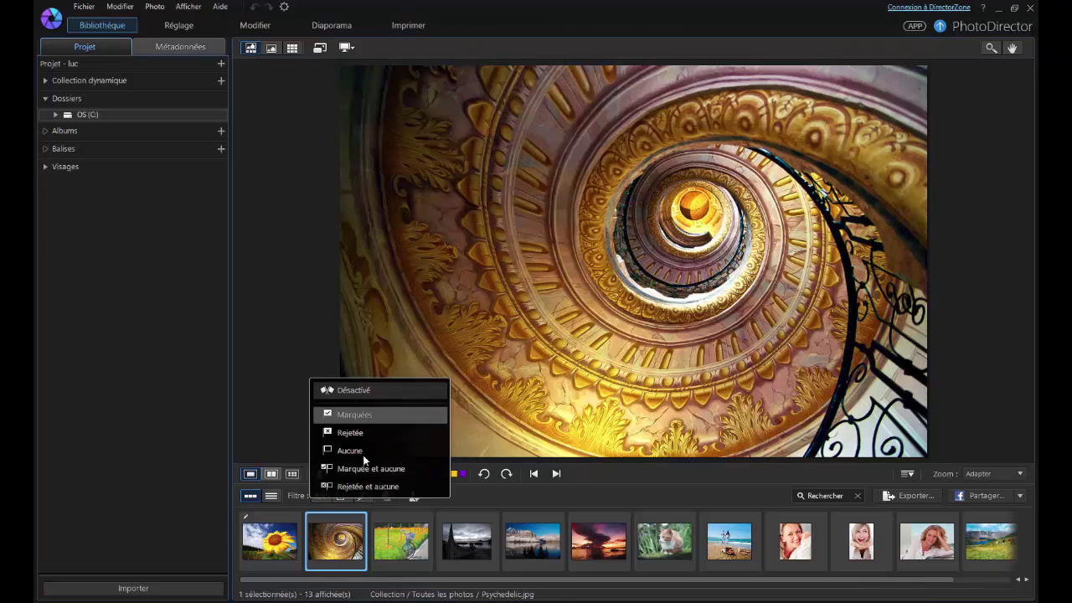
click(667, 493)
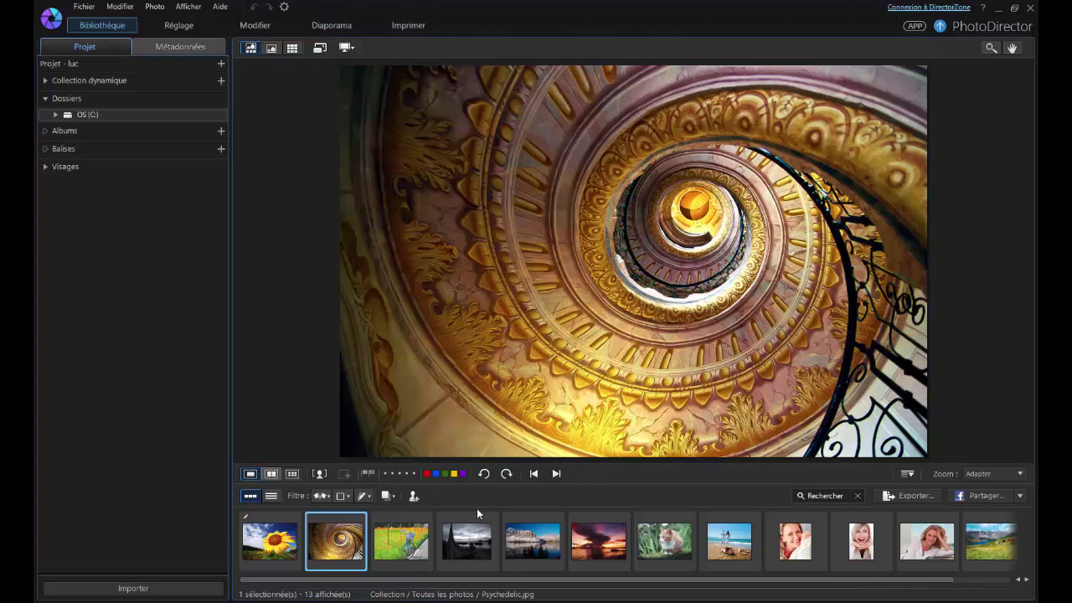
click(347, 496)
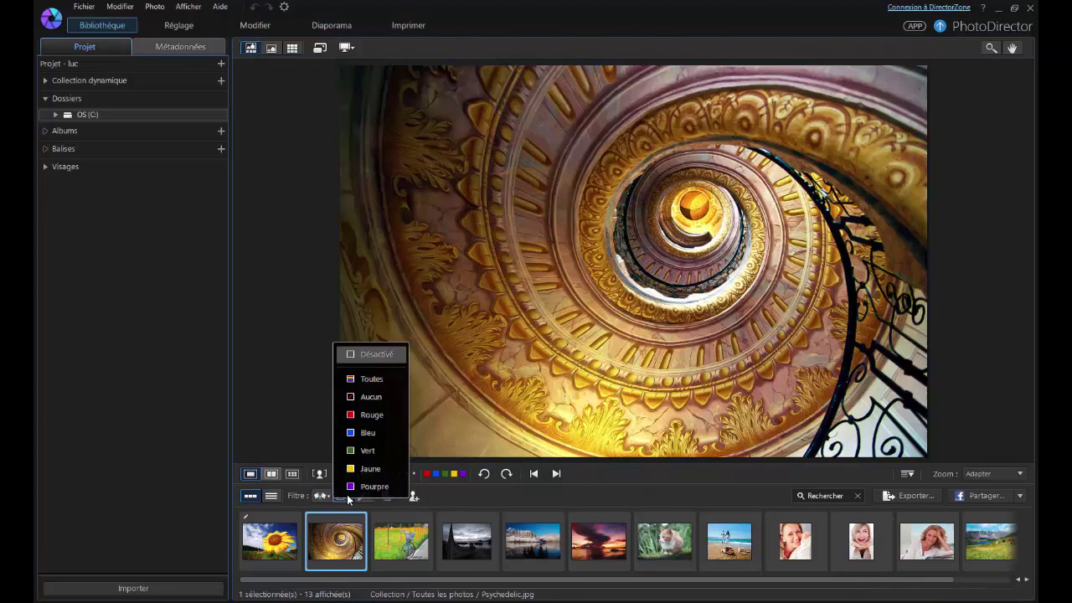
click(350, 497)
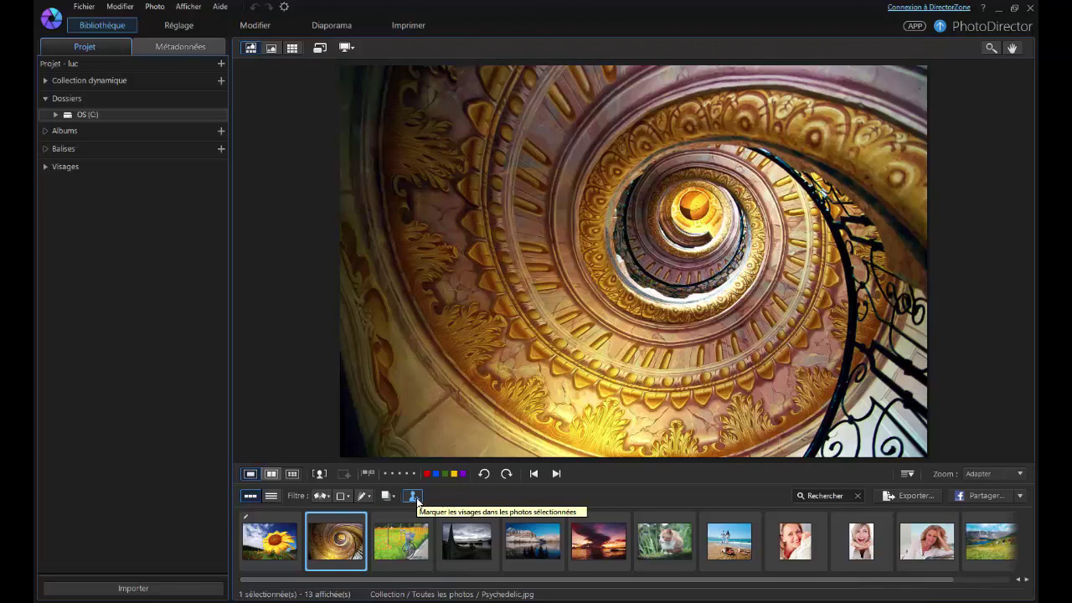
click(811, 492)
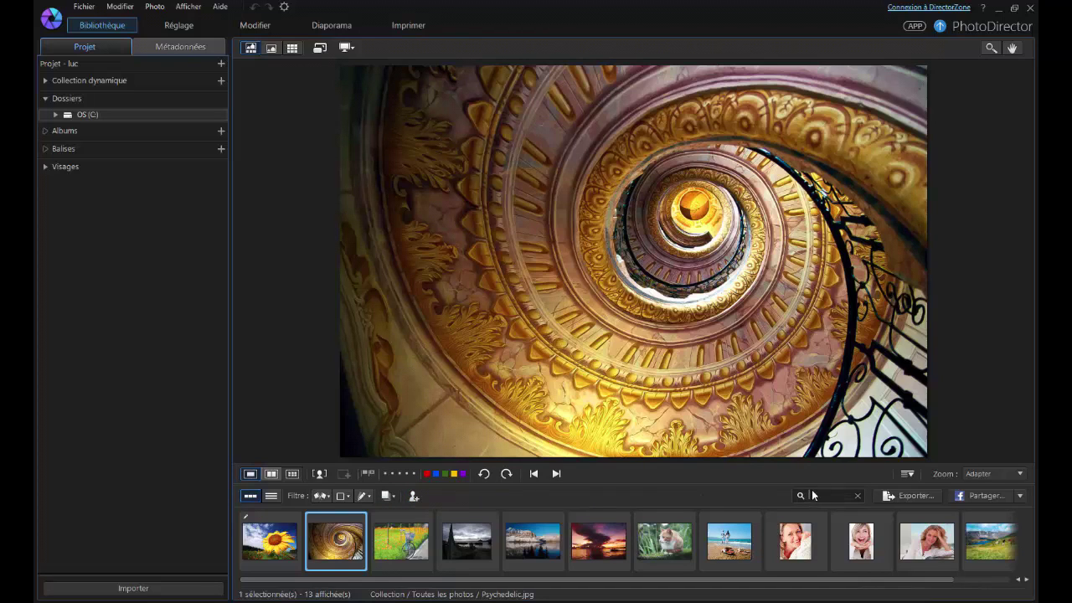
View the export settings and the sharing destinations for Psychedelic.jpg without exporting or sharing it.
click(923, 494)
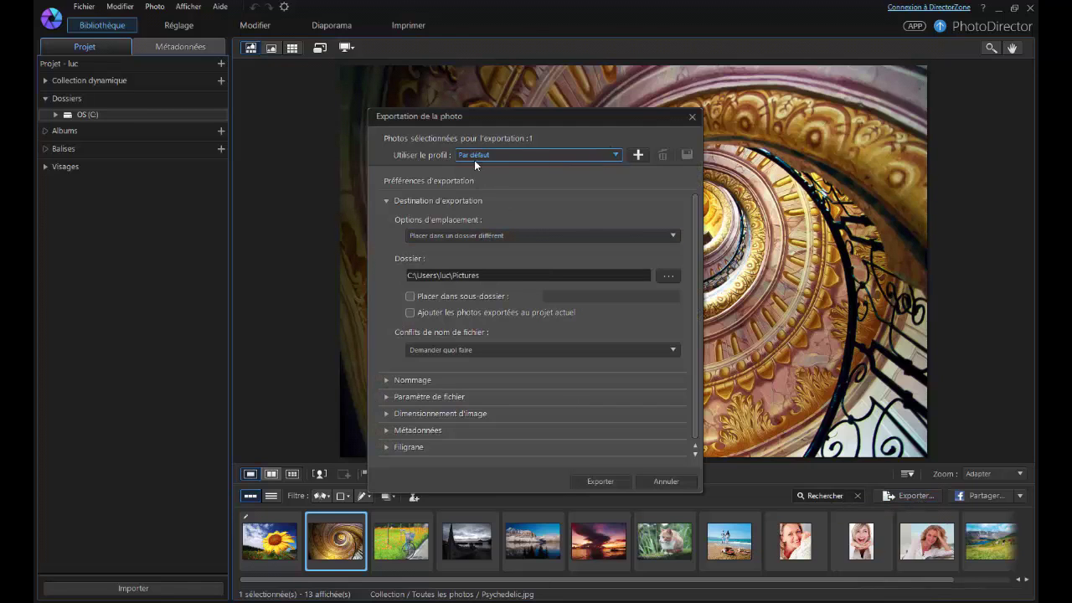
click(693, 116)
click(1022, 496)
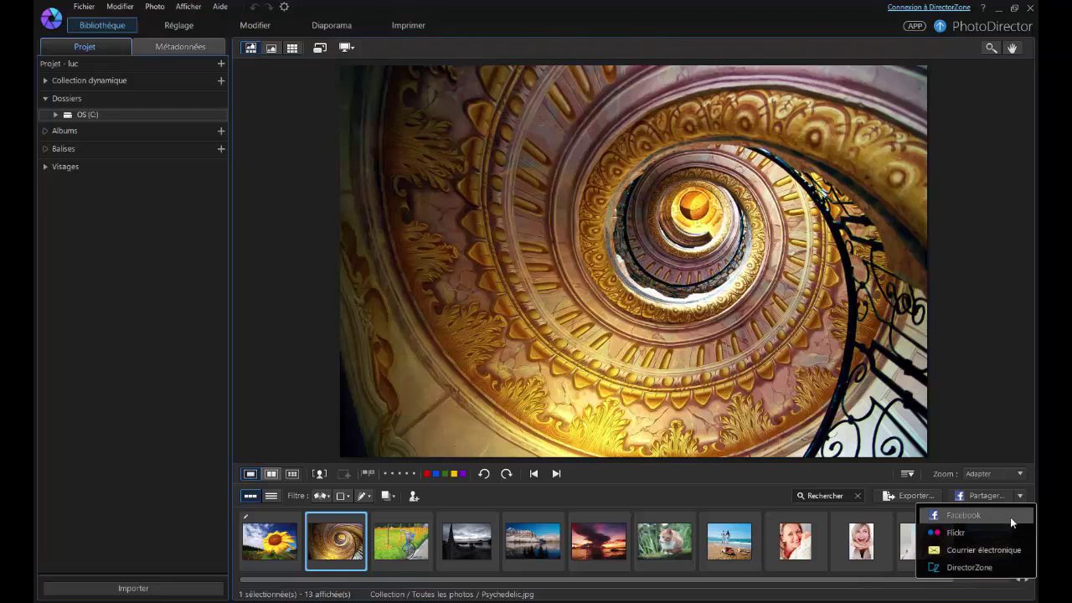
click(1011, 435)
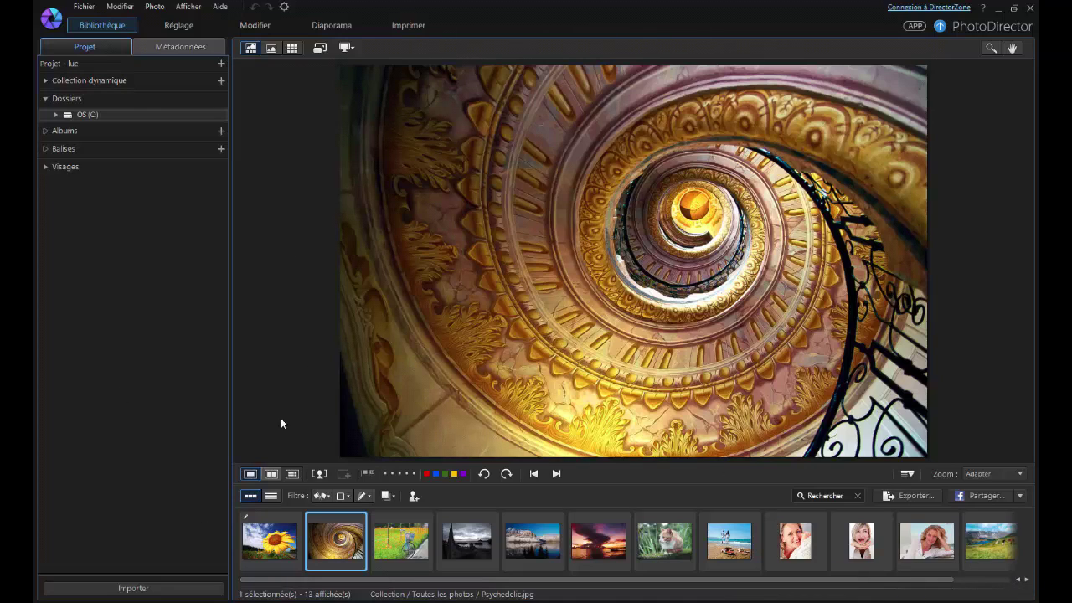
Switch to the Réglage module and open Sun Flower.jpg with the first global adjustments in view.
click(181, 27)
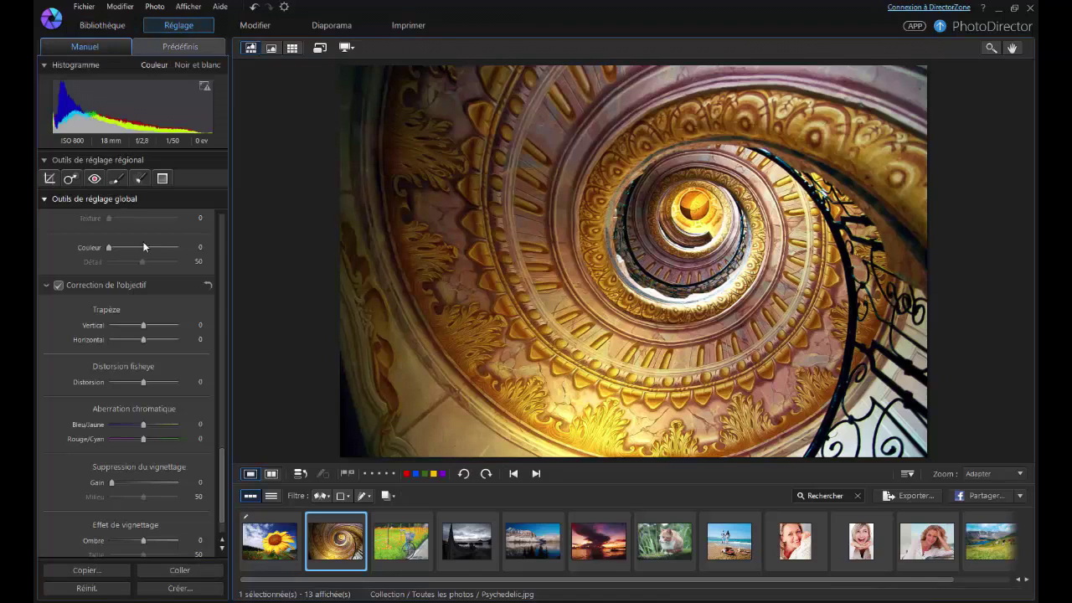
click(264, 521)
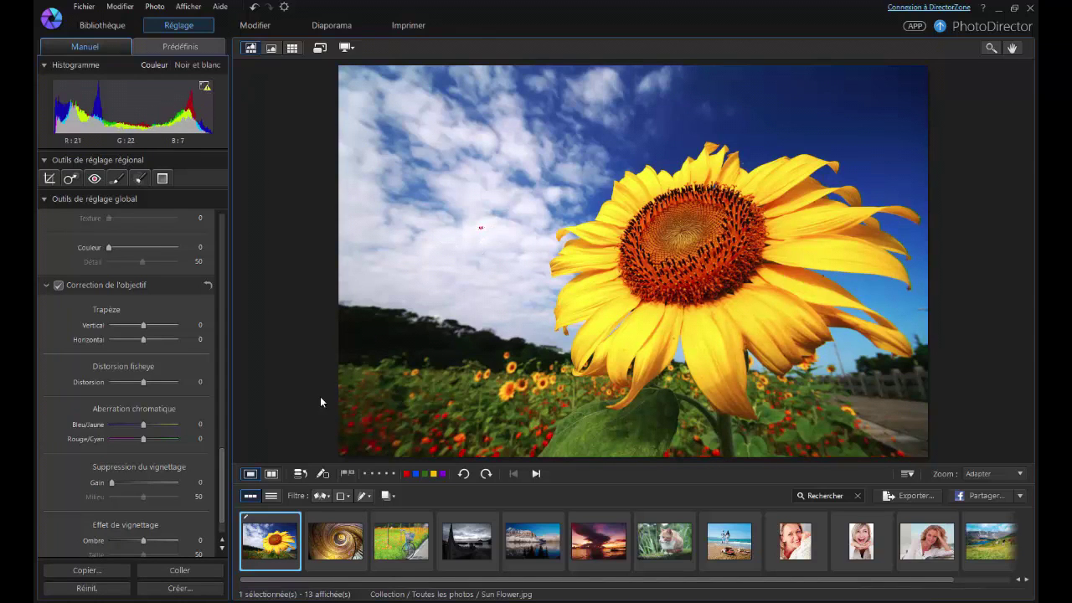
scroll(92, 325, up, 10)
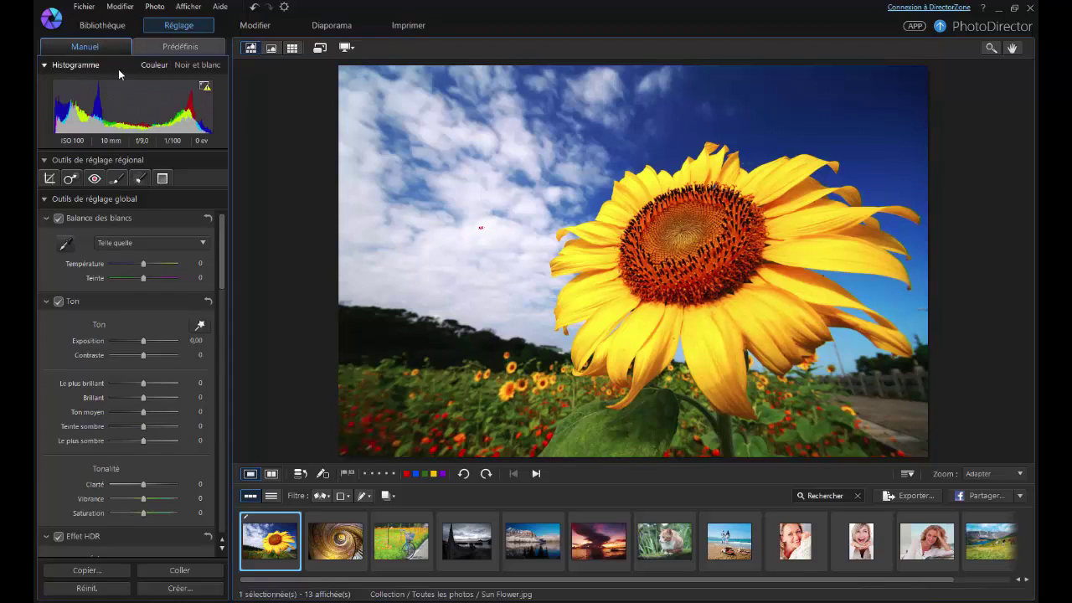
Try Sun Flower.jpg in Noir et blanc and return it to Couleur, and collapse and reopen the histogram.
click(188, 64)
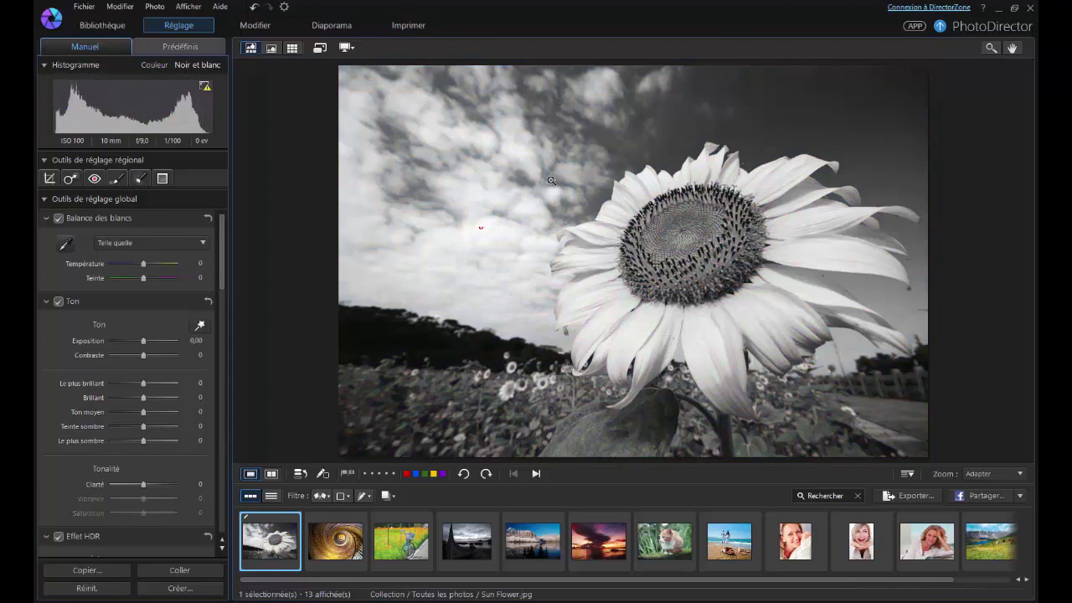
click(157, 66)
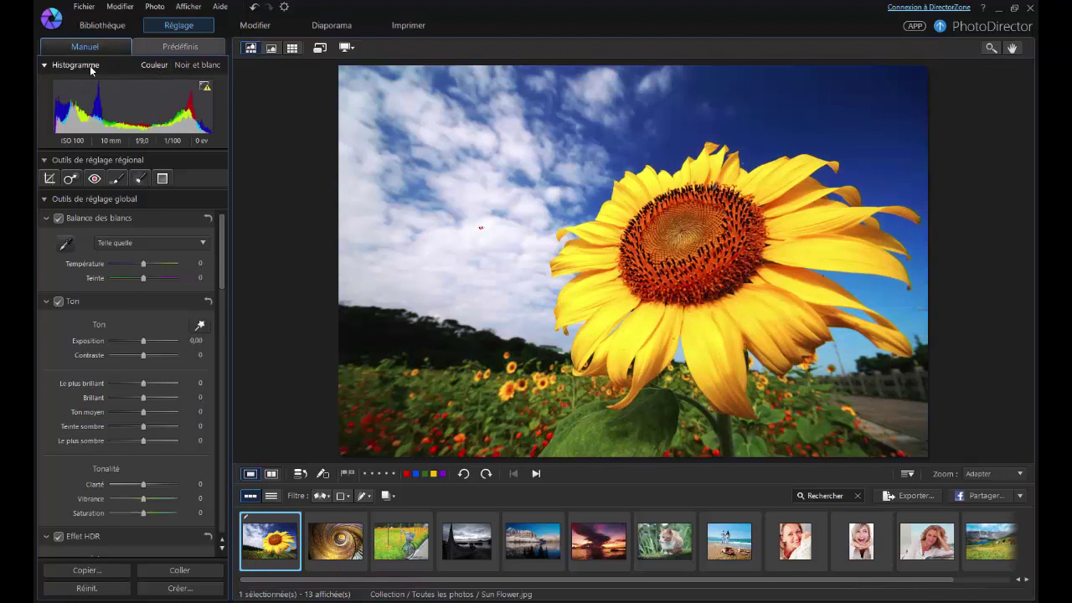
click(45, 66)
click(46, 66)
Try setting the white balance of Sun Flower.jpg by sampling the clouds, and reset Balance des blancs.
drag(223, 243, 220, 287)
scroll(220, 287, up, 4)
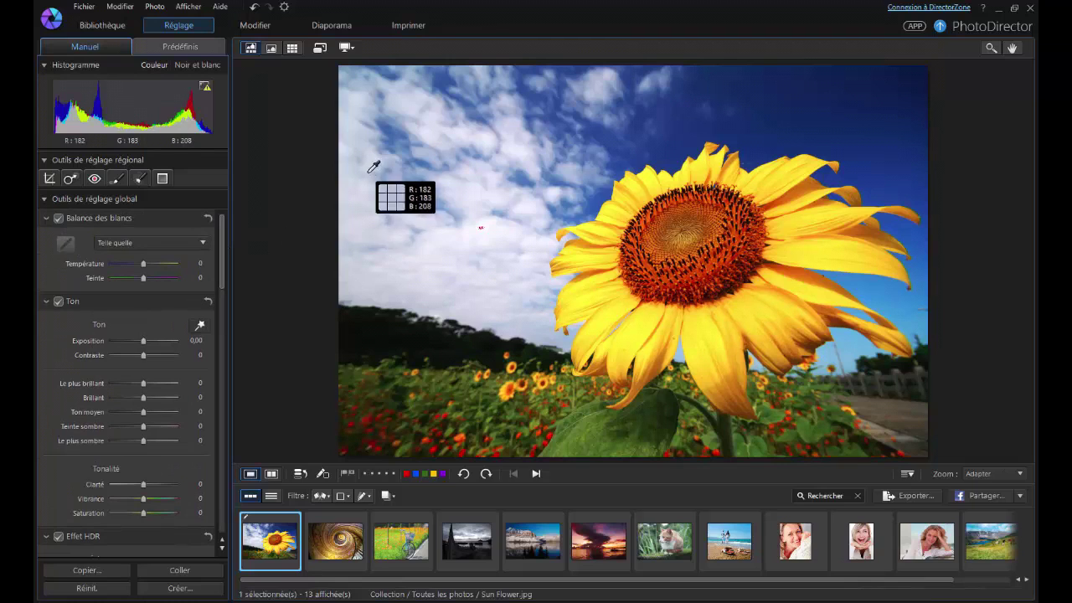
click(497, 219)
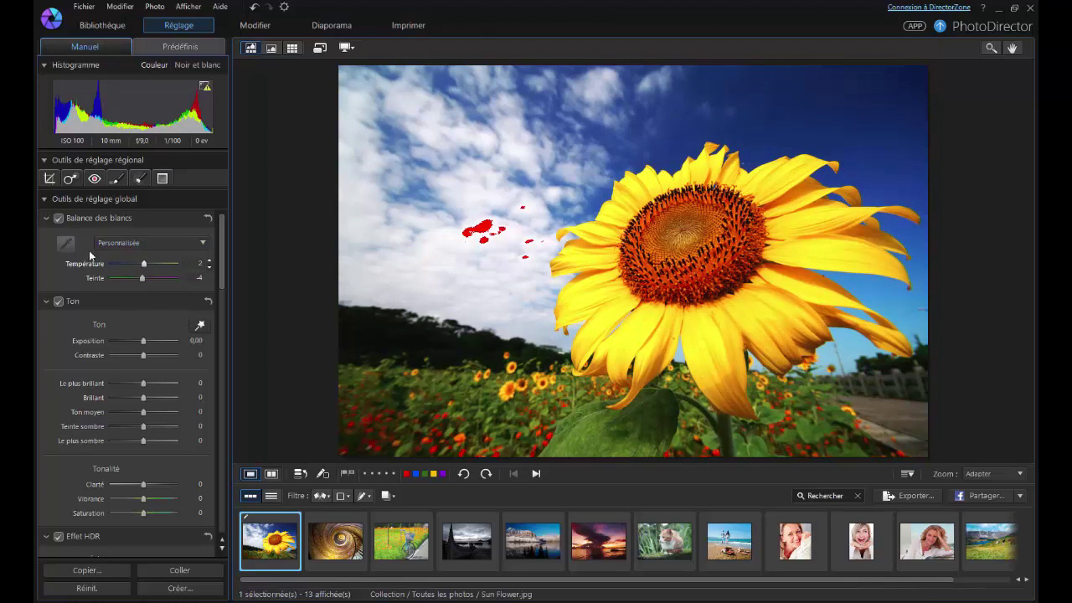
click(208, 220)
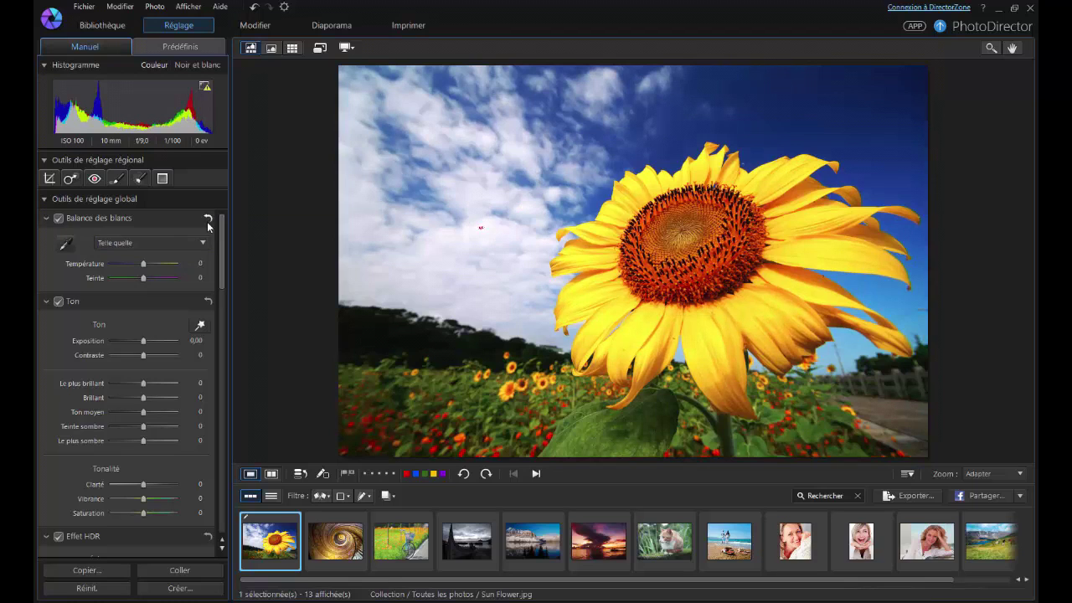
Examine the Ton, Tonalité and Effet HDR adjustment settings for Sun Flower.jpg.
scroll(164, 385, down, 1)
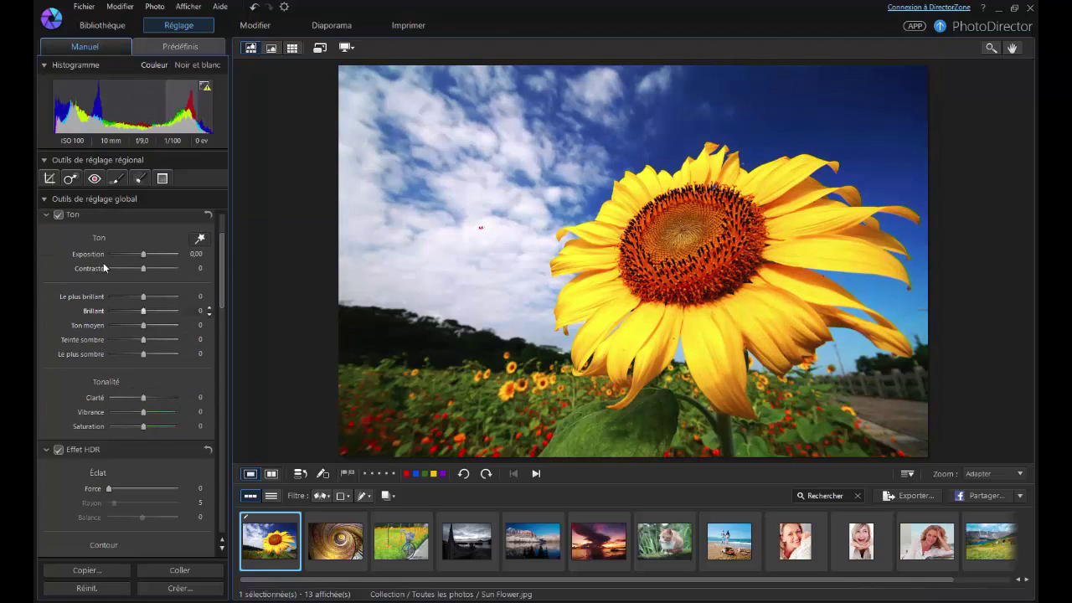
scroll(111, 310, down, 2)
scroll(131, 251, up, 2)
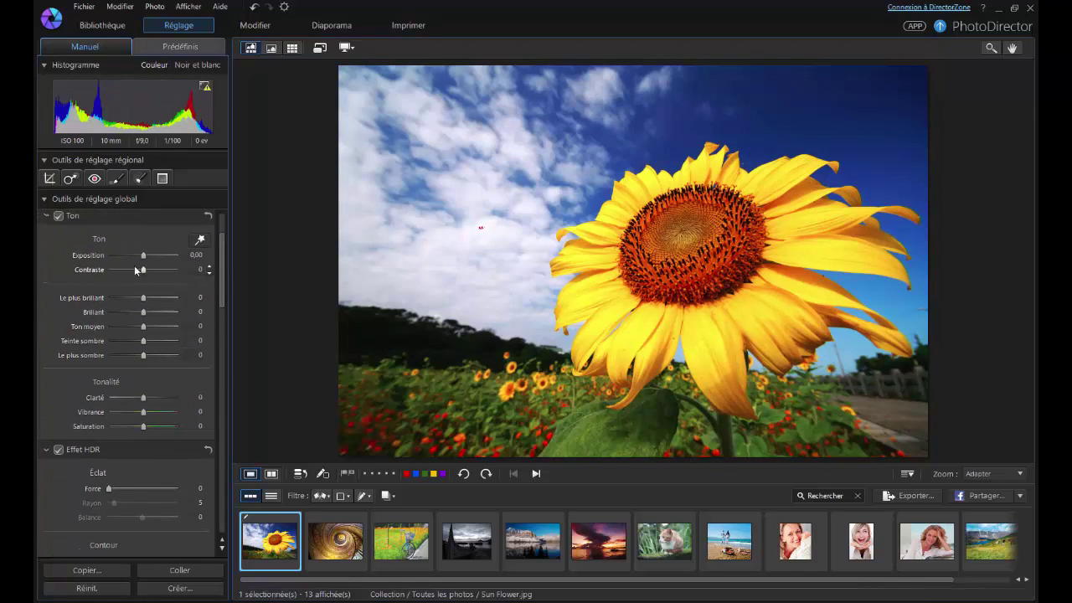
scroll(138, 275, down, 1)
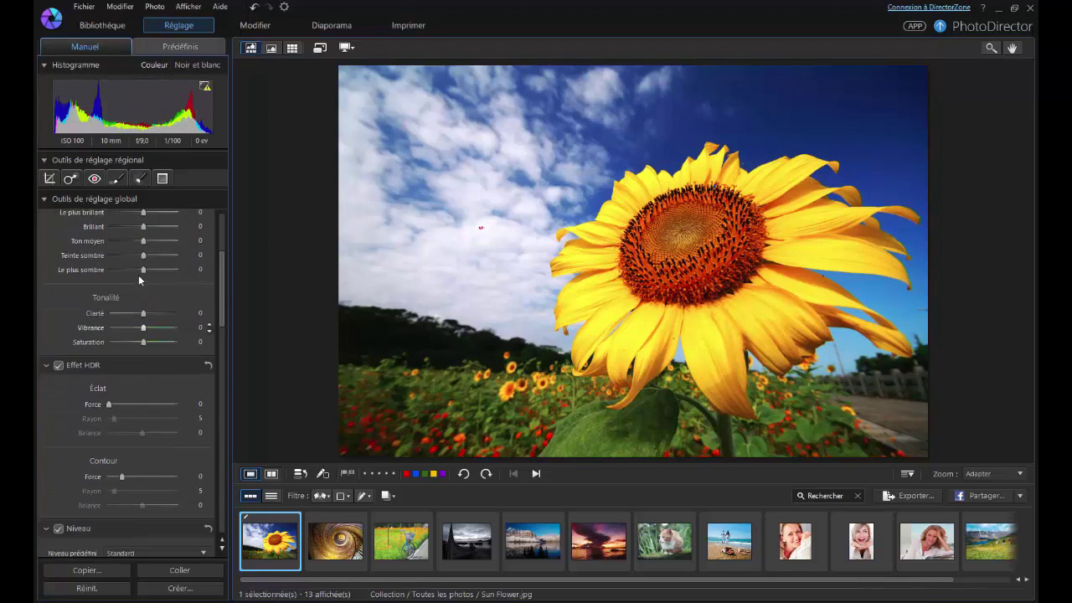
scroll(150, 291, up, 1)
scroll(150, 291, up, 1)
scroll(142, 303, down, 1)
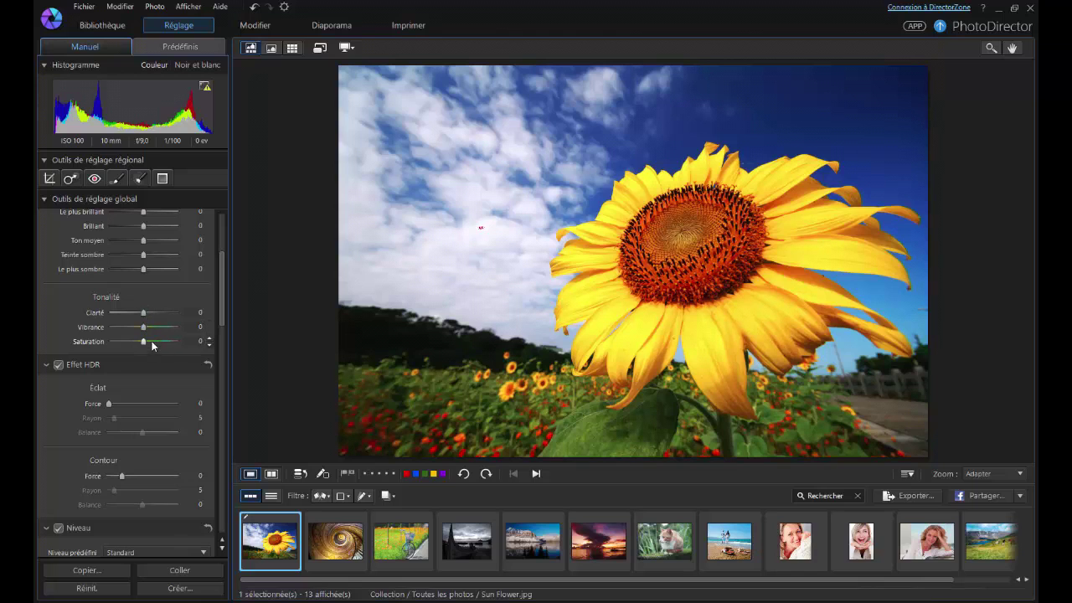
scroll(78, 261, down, 2)
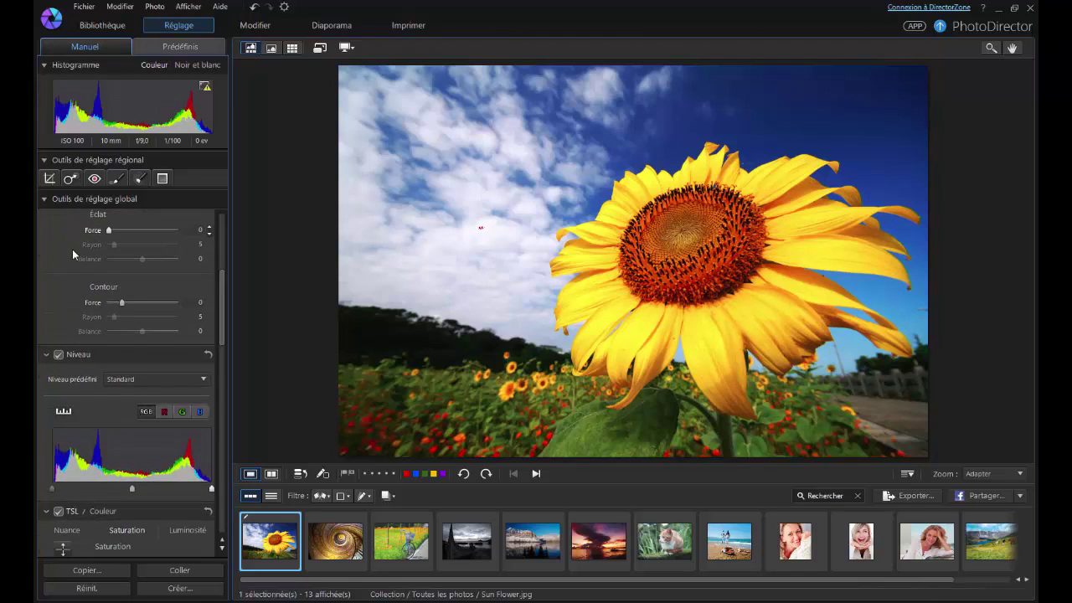
Toggle Effet HDR off and back on, and look over the Niveau, TSL / Couleur and Détail settings.
scroll(72, 249, up, 1)
click(59, 278)
click(58, 278)
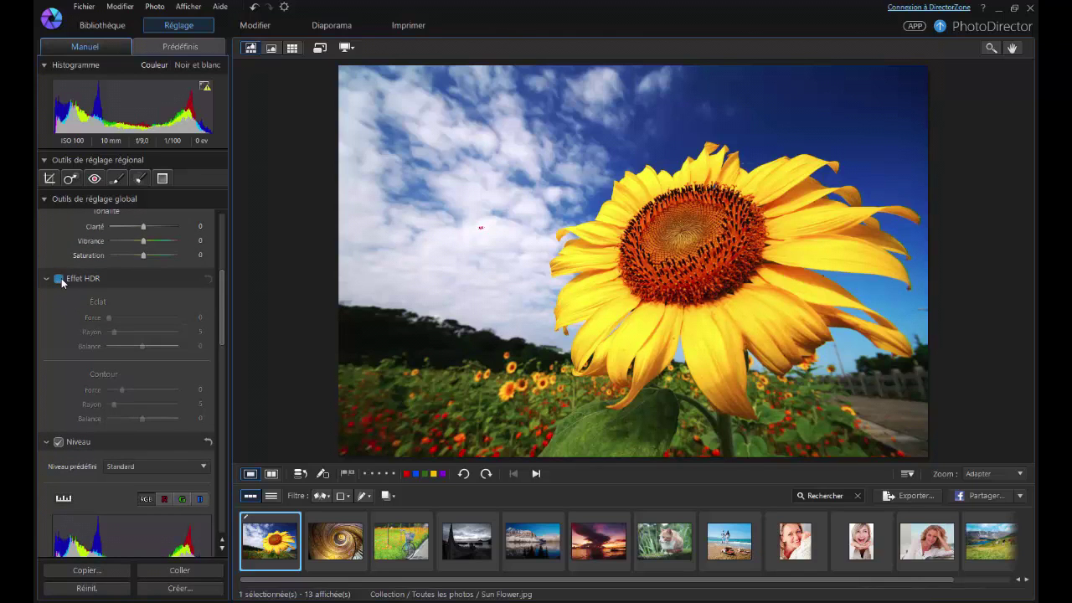
scroll(139, 307, down, 3)
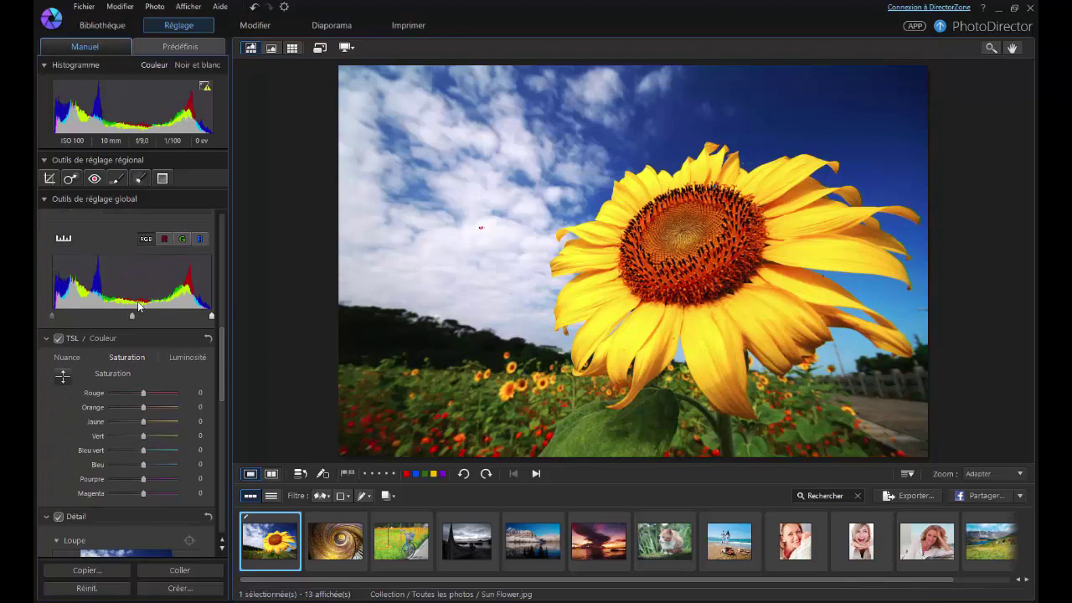
scroll(86, 319, down, 3)
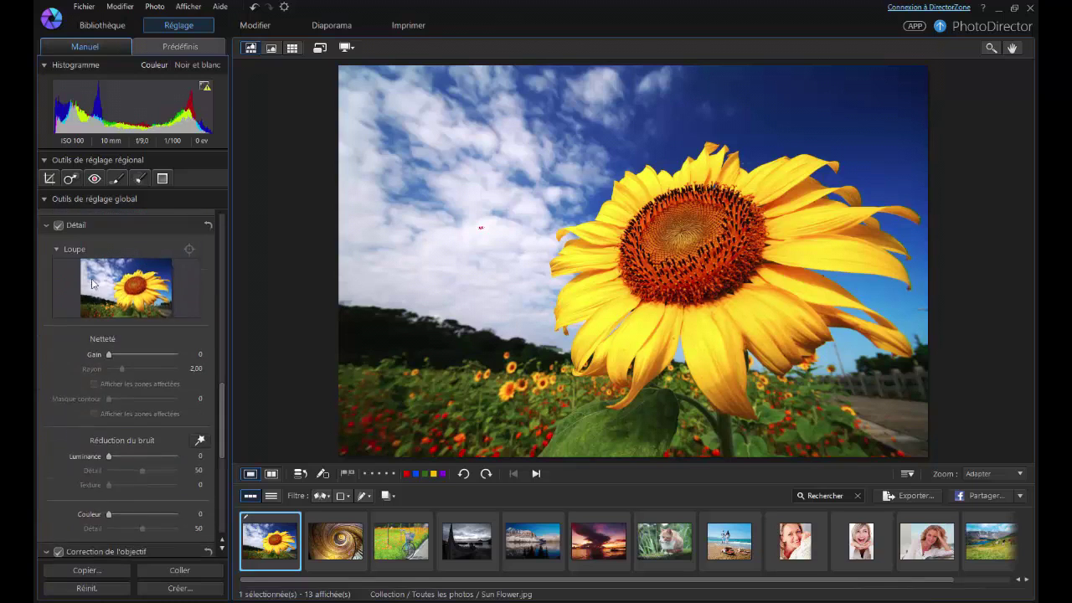
Magnify the flower's centre, then set Netteté Gain to 2 and Masque contour to 47 with both affected-area displays enabled.
drag(190, 283, 680, 237)
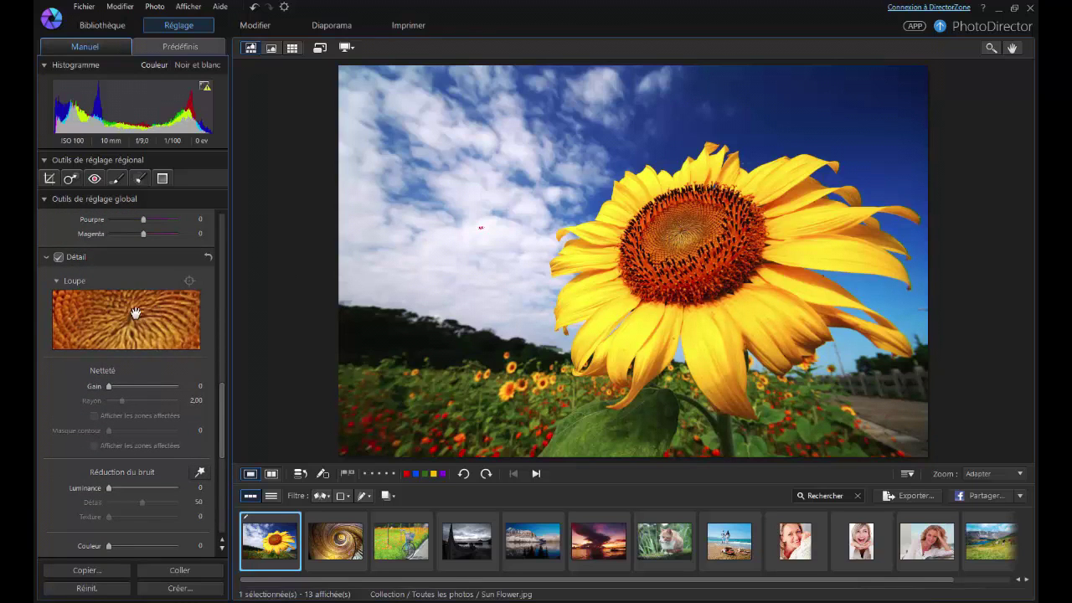
click(112, 384)
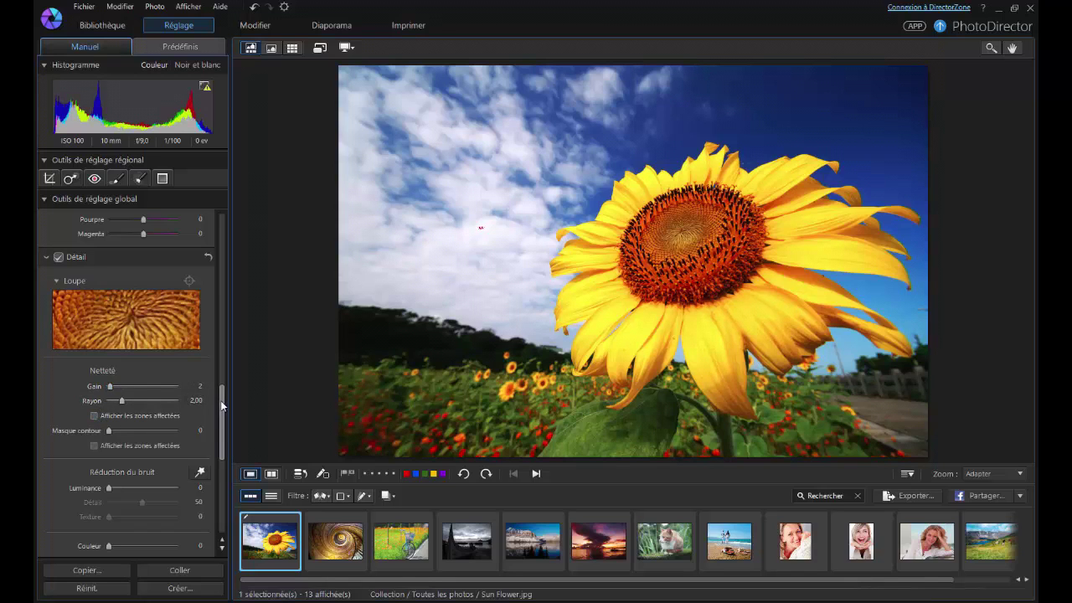
scroll(222, 407, down, 3)
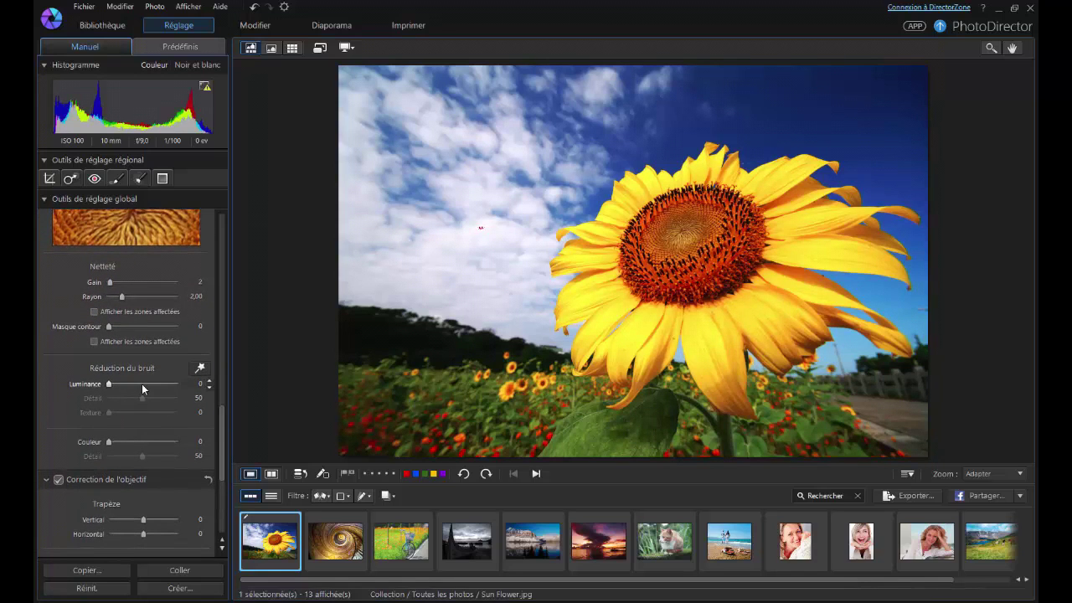
click(94, 312)
click(95, 343)
drag(112, 329, 144, 330)
Apply automatic noise reduction to Sun Flower.jpg and set the Effet de vignettage Ombre to 37.
scroll(223, 419, down, 1)
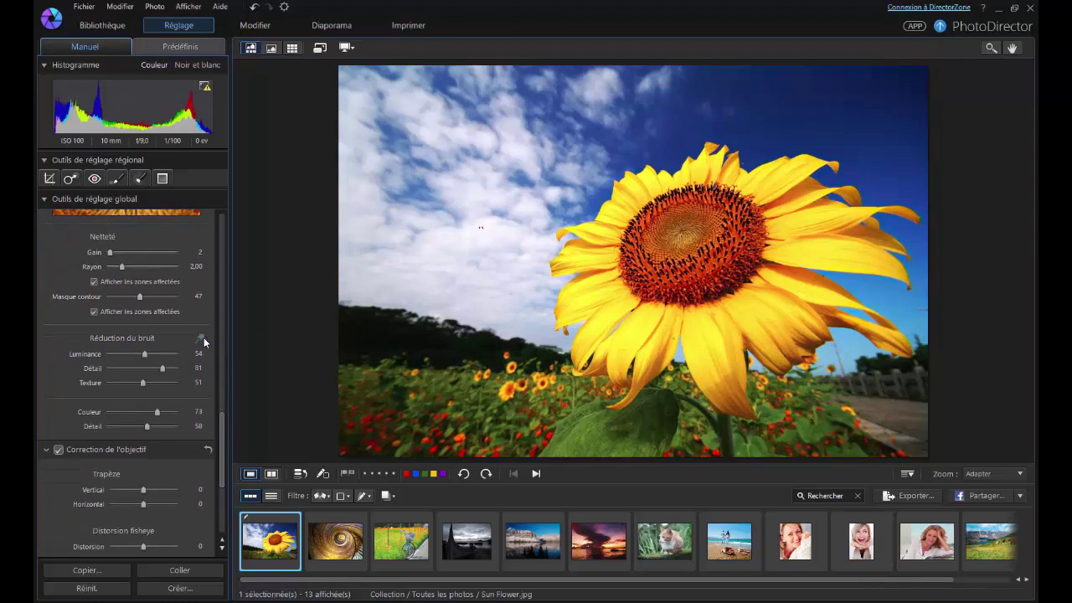
click(202, 339)
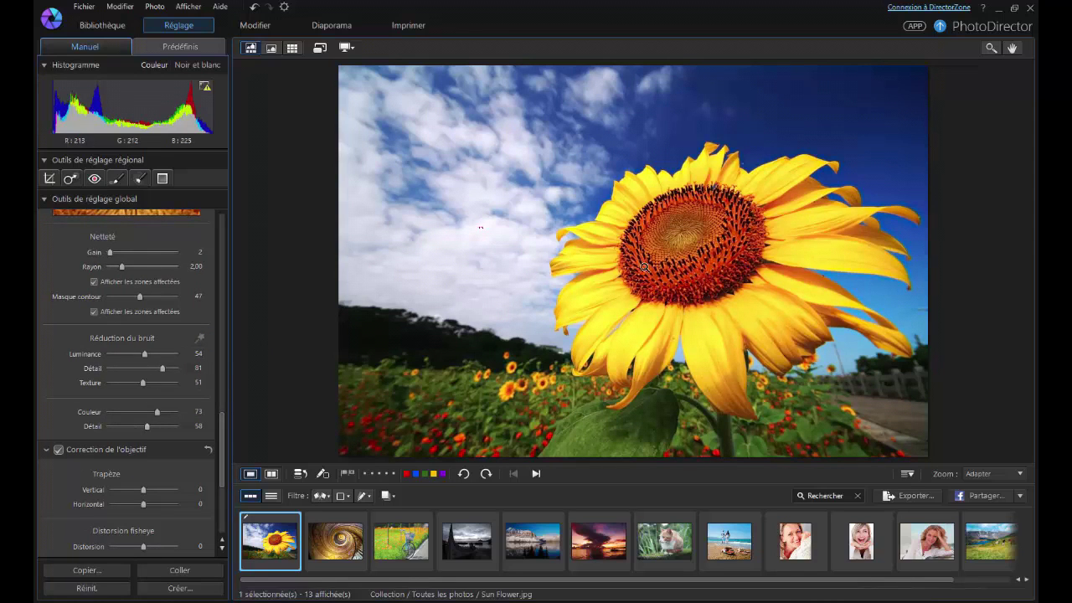
drag(223, 436, 225, 499)
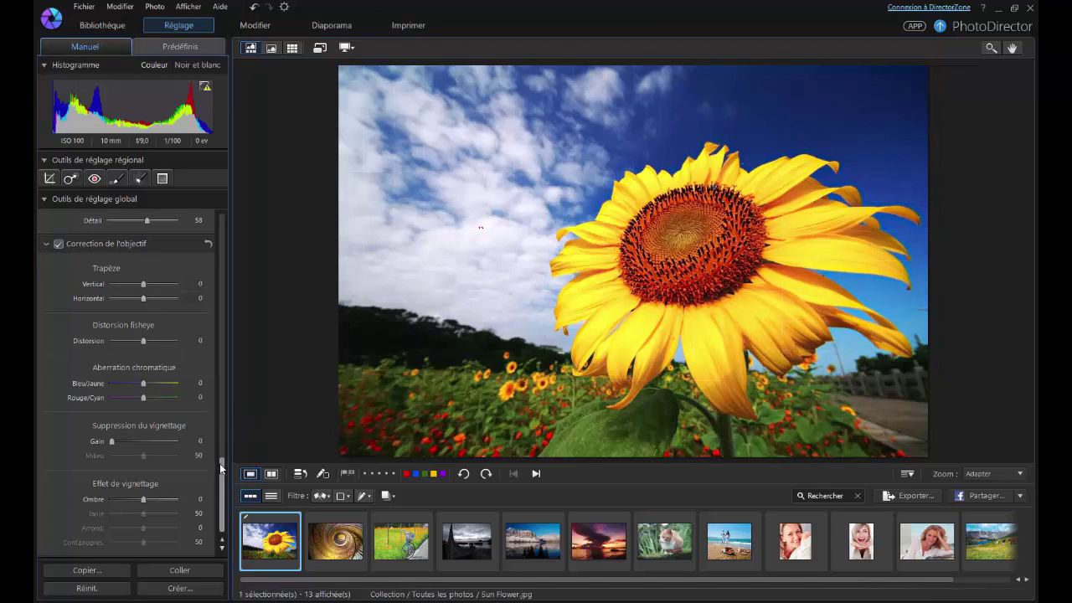
mouse_move(144, 499)
mouse_down()
mouse_move(108, 499)
mouse_move(192, 499)
mouse_move(155, 499)
mouse_up()
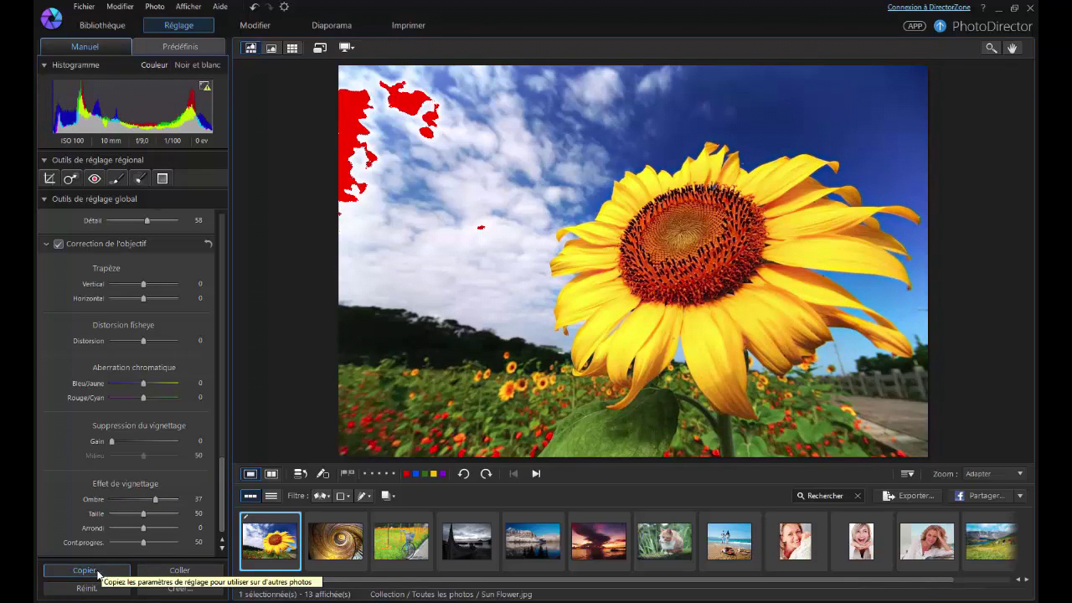
Copy the preselected adjustments of Sun Flower.jpg and paste them onto the first nine photos in the filmstrip.
click(105, 570)
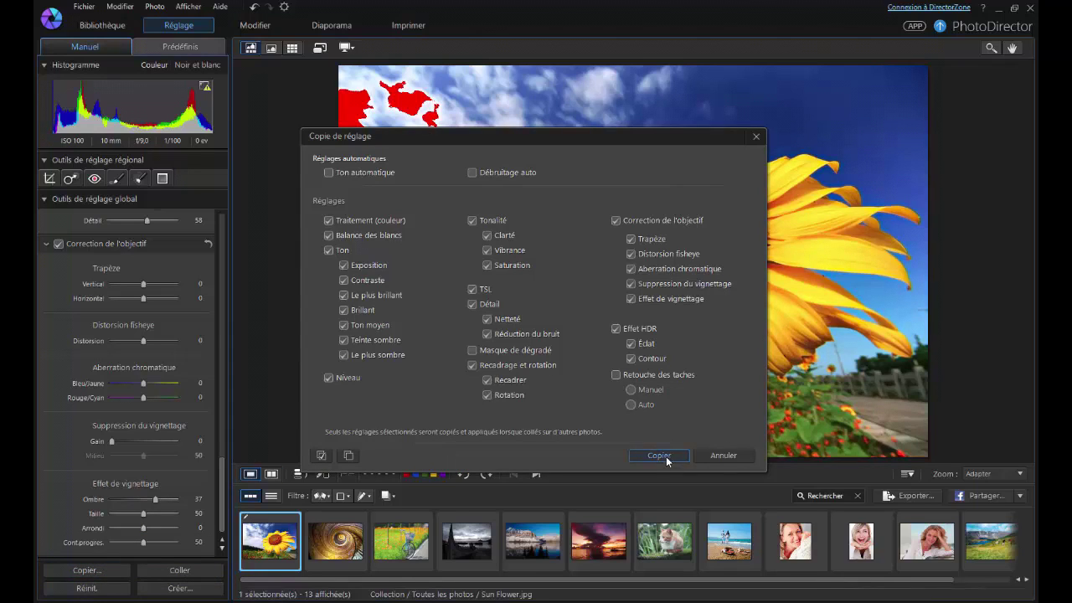
click(659, 456)
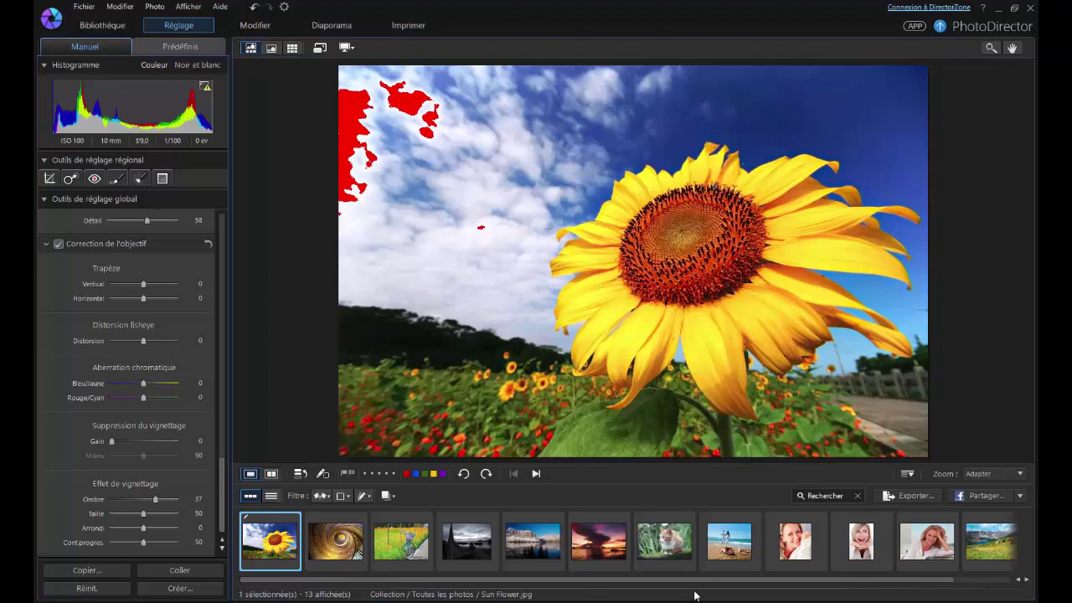
shift+click(800, 520)
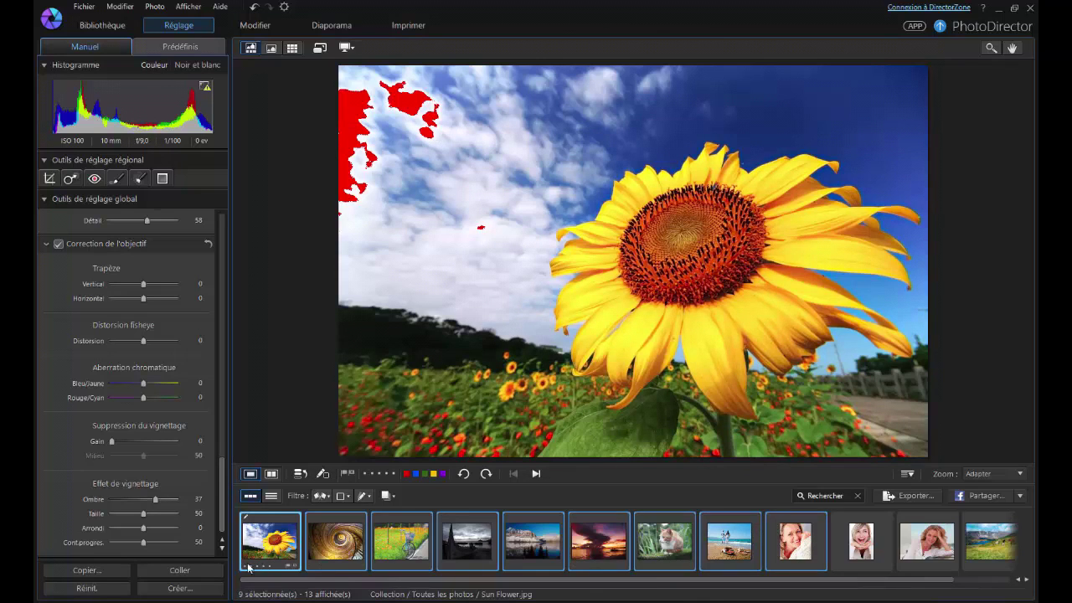
click(199, 575)
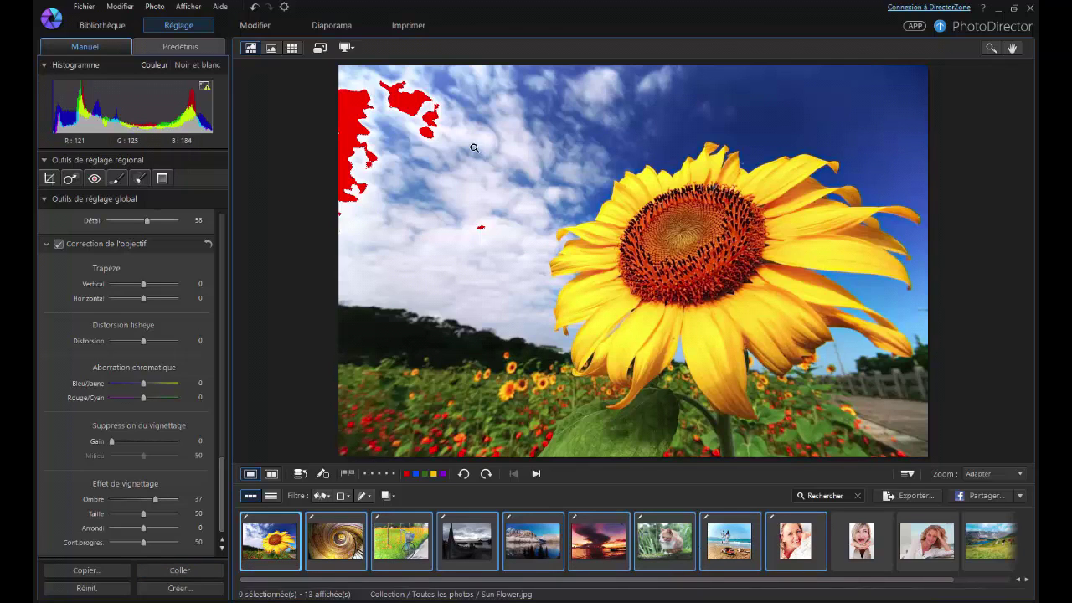
Reset all adjustments on the nine selected photos and look over the options for creating a new preset without saving one.
click(87, 588)
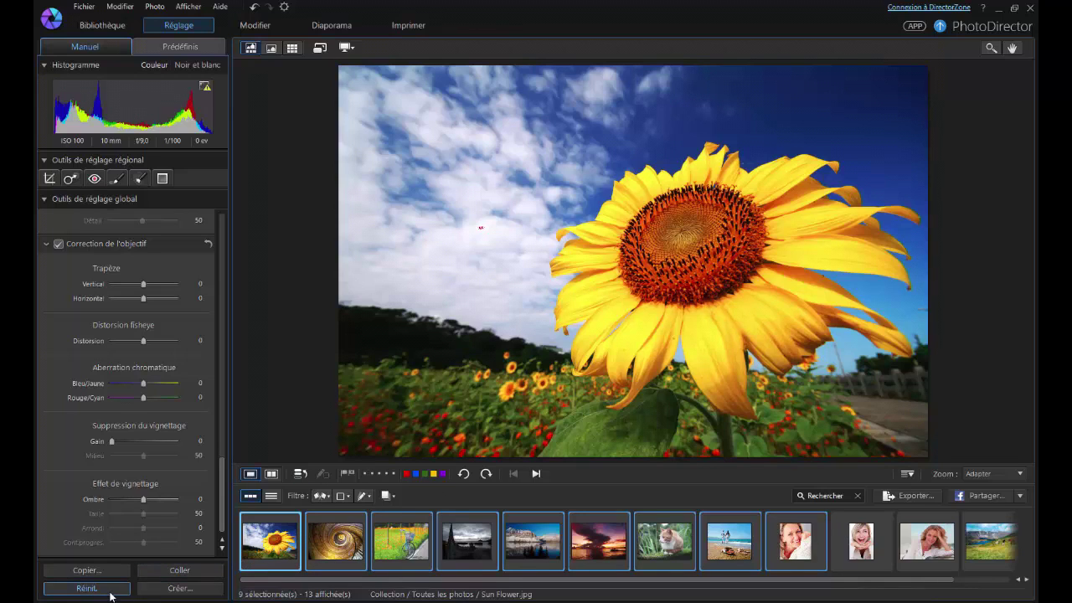
click(179, 589)
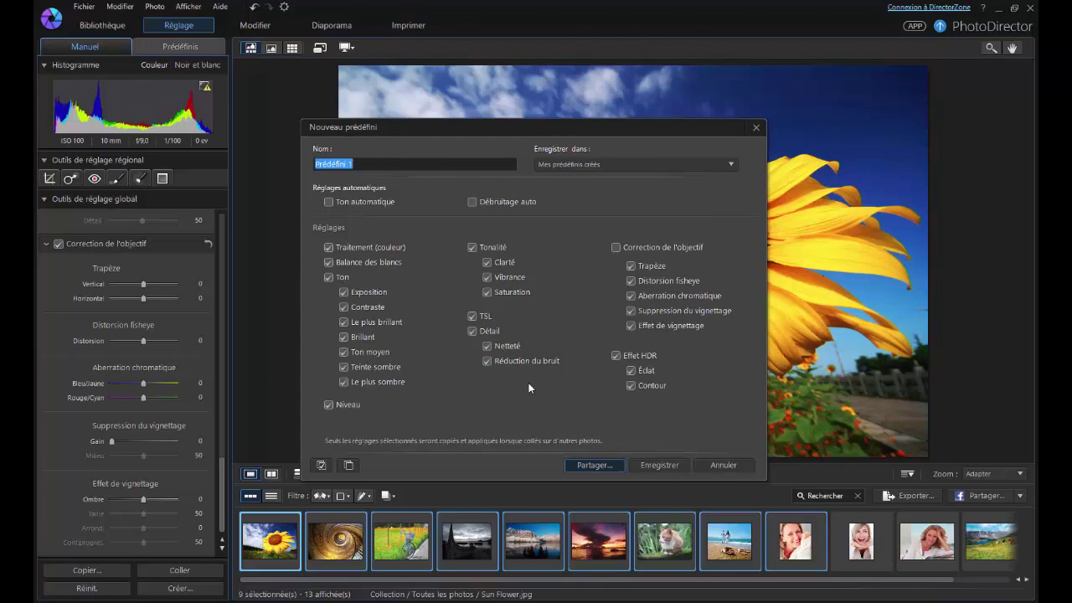
click(757, 128)
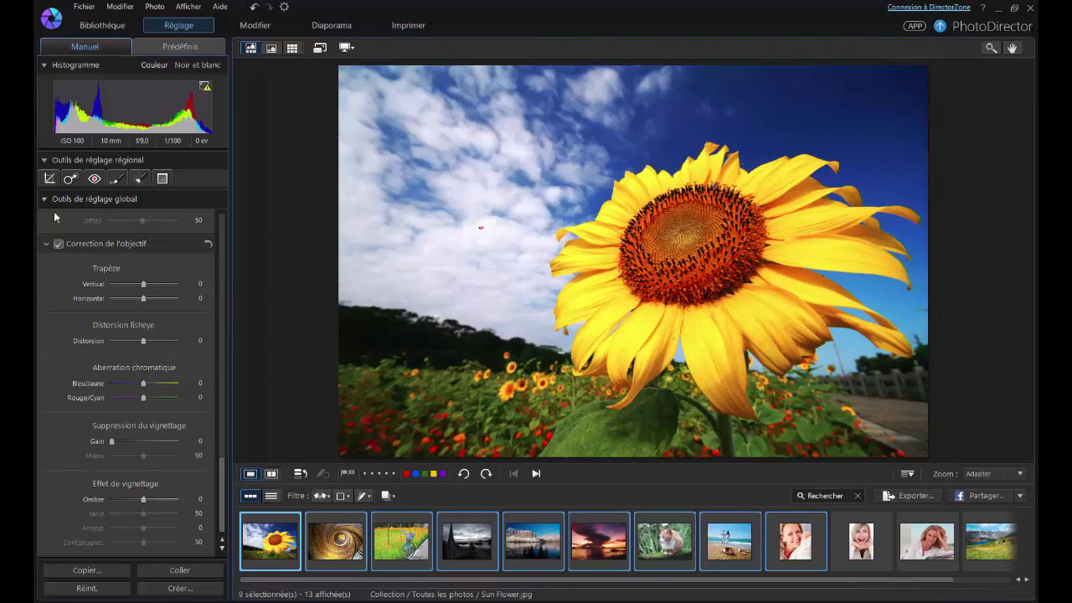
Heal a spot on the sunflower's lower-left petal with the spot removal tool in Corriger mode at Taille 14.
click(71, 179)
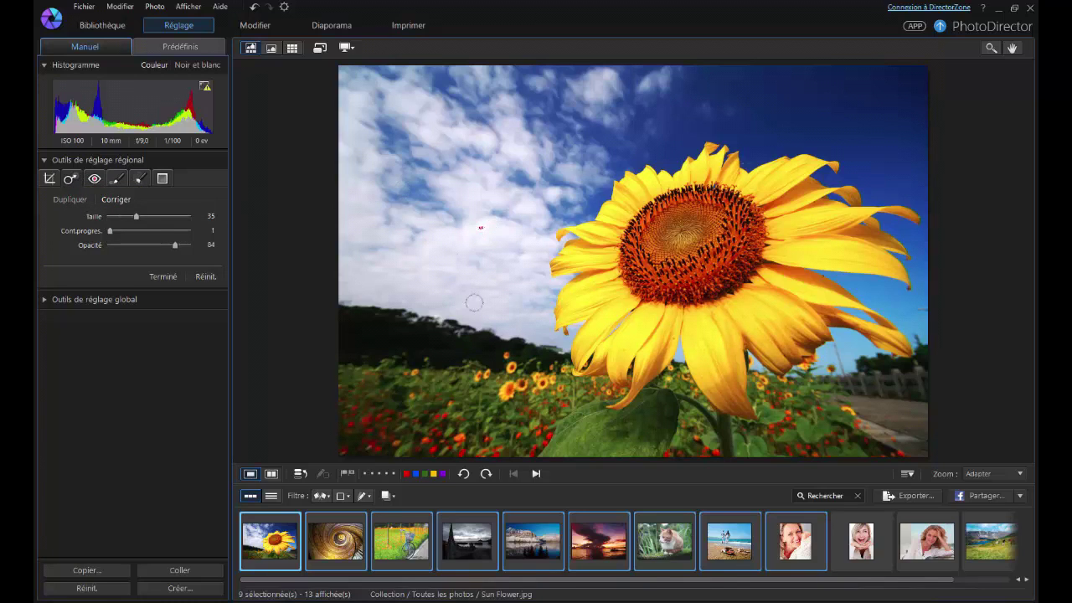
scroll(689, 348, down, 2)
scroll(625, 349, down, 6)
click(626, 351)
click(163, 276)
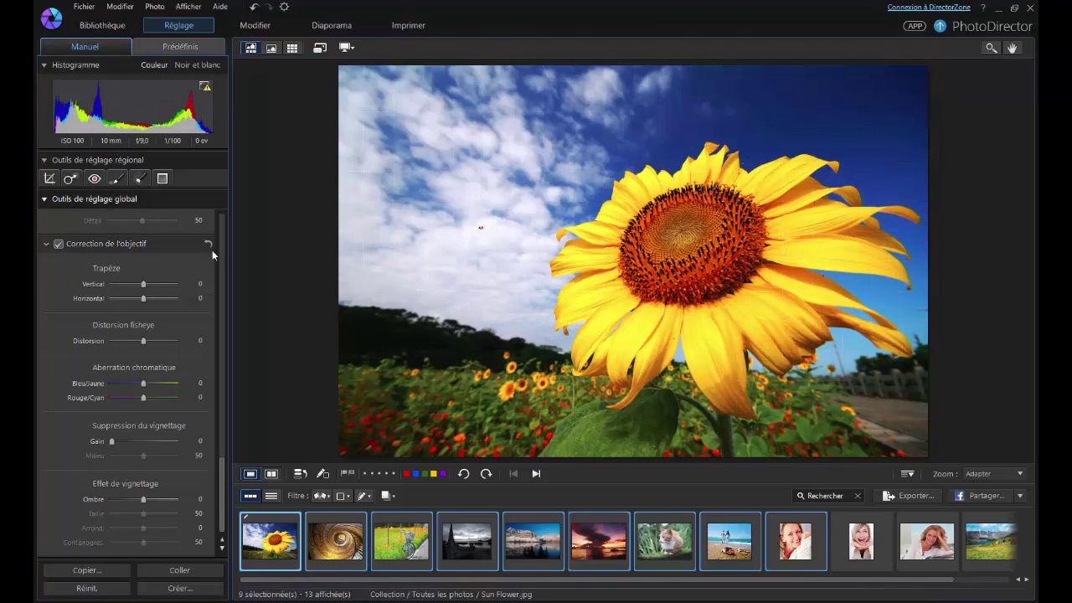
Switch the spot removal tool to Dupliquer and back to Corriger, and look at the red-eye removal tool.
click(70, 180)
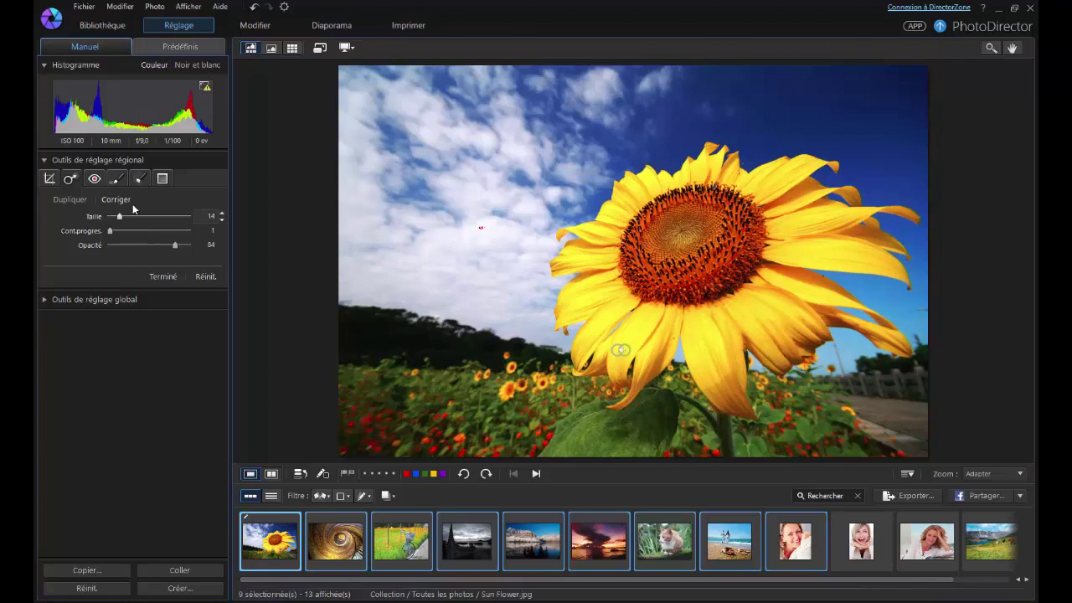
click(79, 201)
click(127, 203)
click(95, 180)
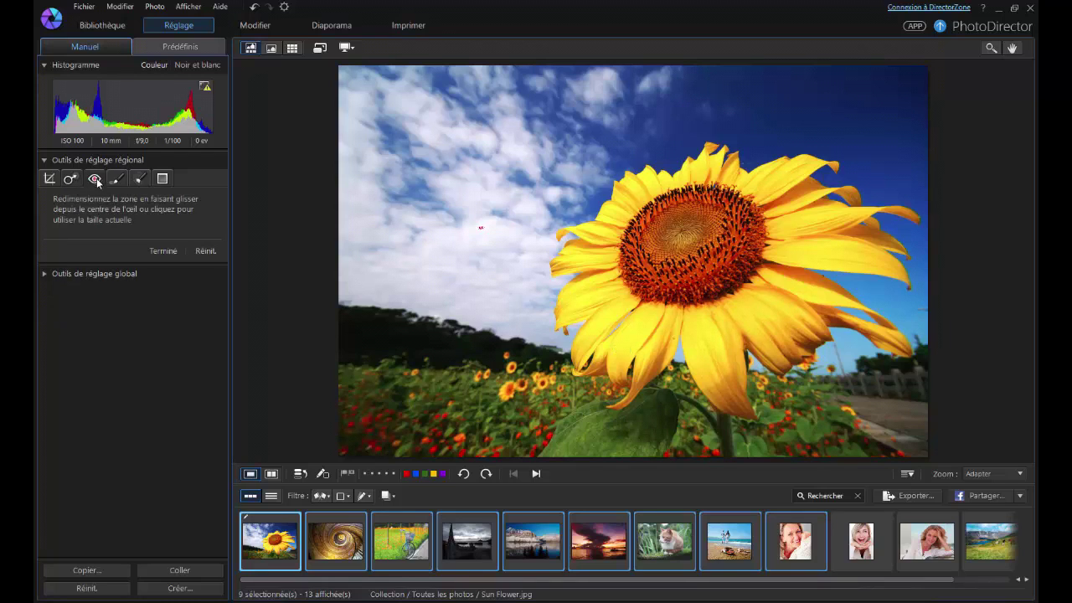
Paint a Pinceau Réglage mask over the upper-left sky at Taille 23, turning Adapter aux bords off partway through.
click(118, 179)
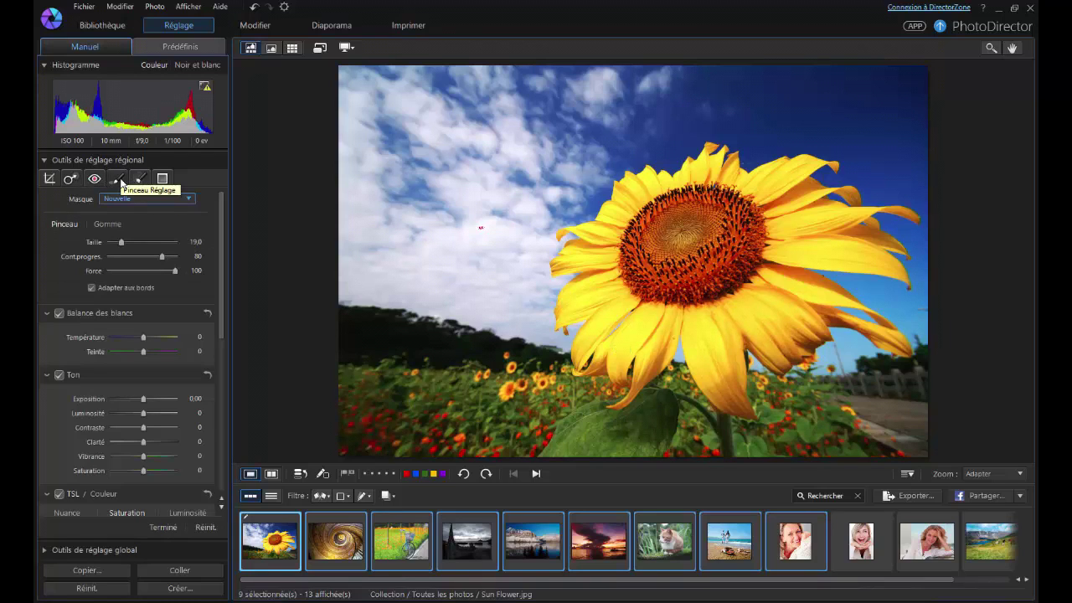
scroll(496, 231, down, 2)
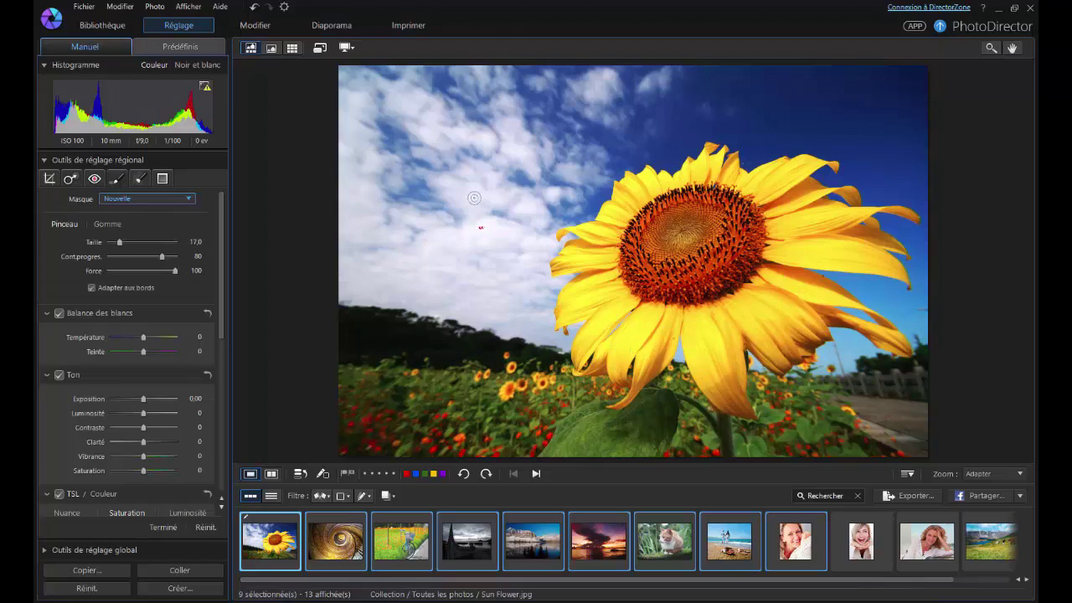
scroll(408, 240, up, 6)
mouse_move(343, 72)
mouse_down()
mouse_move(612, 80)
mouse_move(345, 90)
mouse_move(503, 113)
mouse_move(377, 133)
mouse_up()
mouse_move(538, 109)
mouse_down()
mouse_move(390, 116)
mouse_move(430, 124)
mouse_move(299, 87)
mouse_move(326, 135)
mouse_move(456, 77)
mouse_move(502, 98)
mouse_move(347, 142)
mouse_up()
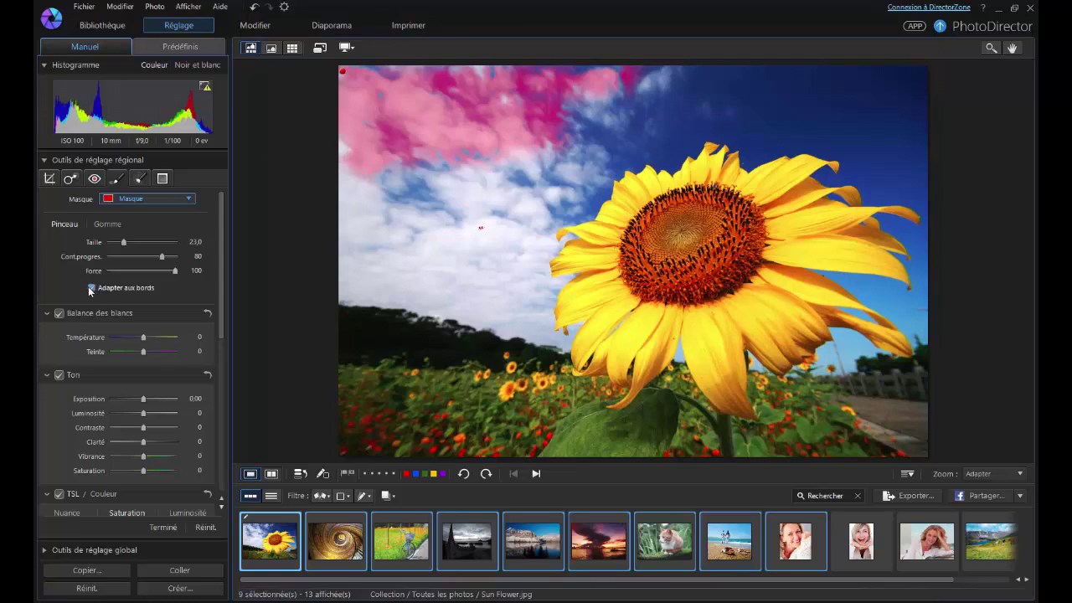
mouse_move(331, 59)
mouse_down()
mouse_move(538, 46)
mouse_move(610, 55)
mouse_up()
mouse_move(342, 100)
mouse_down()
mouse_move(314, 132)
mouse_move(321, 205)
mouse_move(624, 44)
mouse_move(420, 173)
mouse_move(514, 90)
mouse_up()
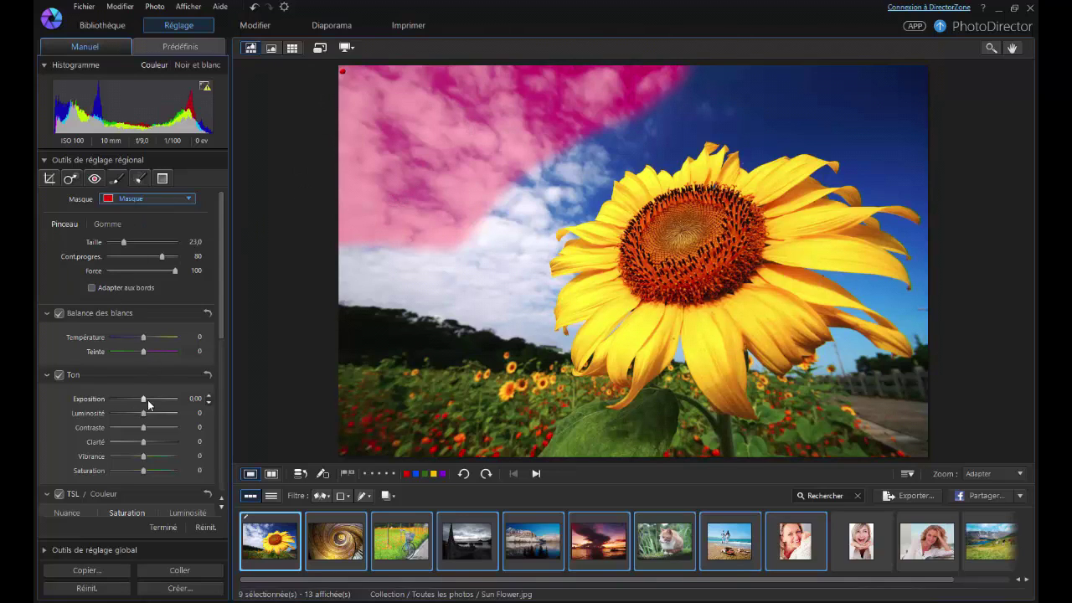
Try an Exposition of -1,68 on the painted sky mask, restore it to 0, and reset the adjustment brush.
mouse_move(140, 401)
mouse_down()
mouse_move(120, 400)
mouse_move(158, 401)
mouse_move(124, 394)
mouse_up()
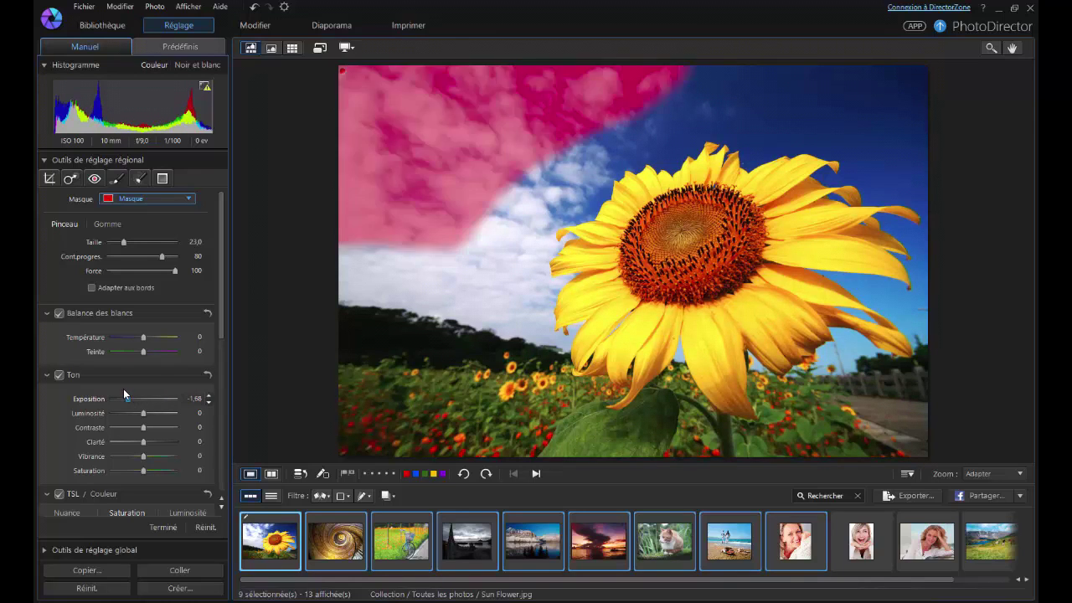
double_click(123, 391)
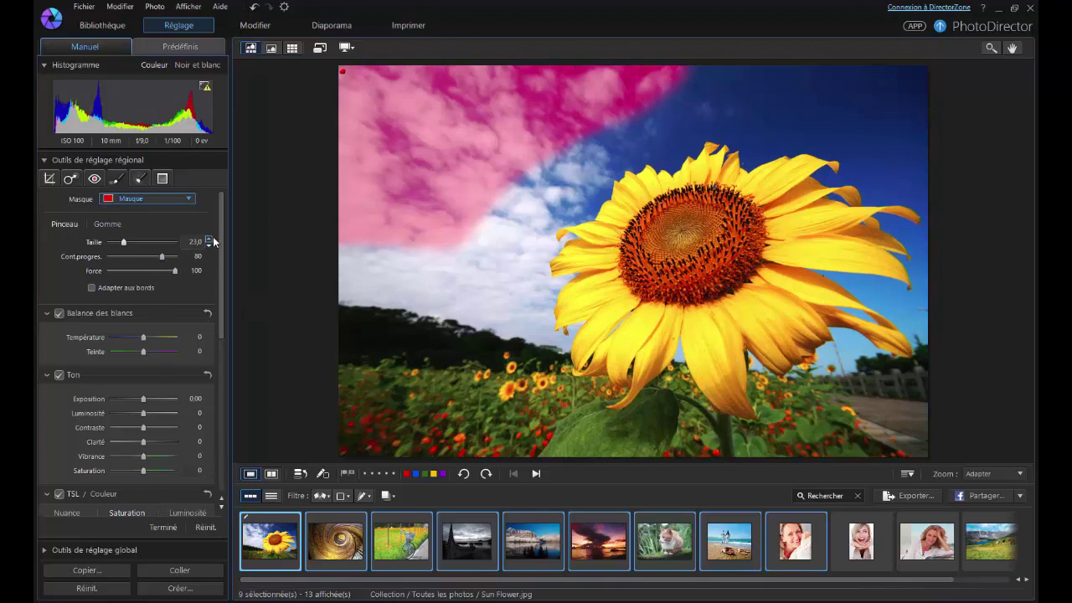
drag(221, 251, 222, 393)
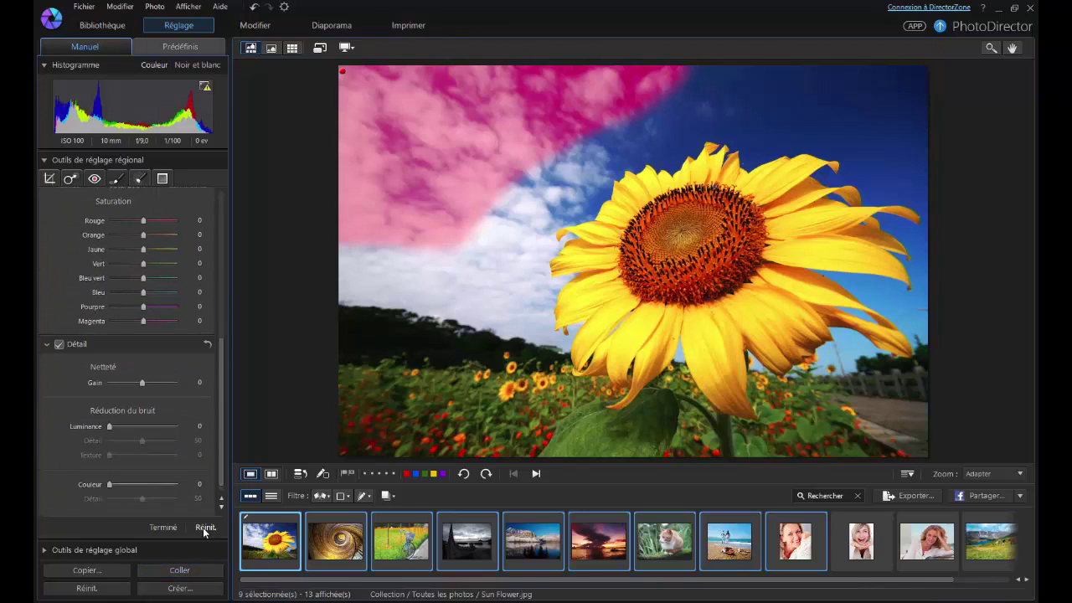
click(205, 528)
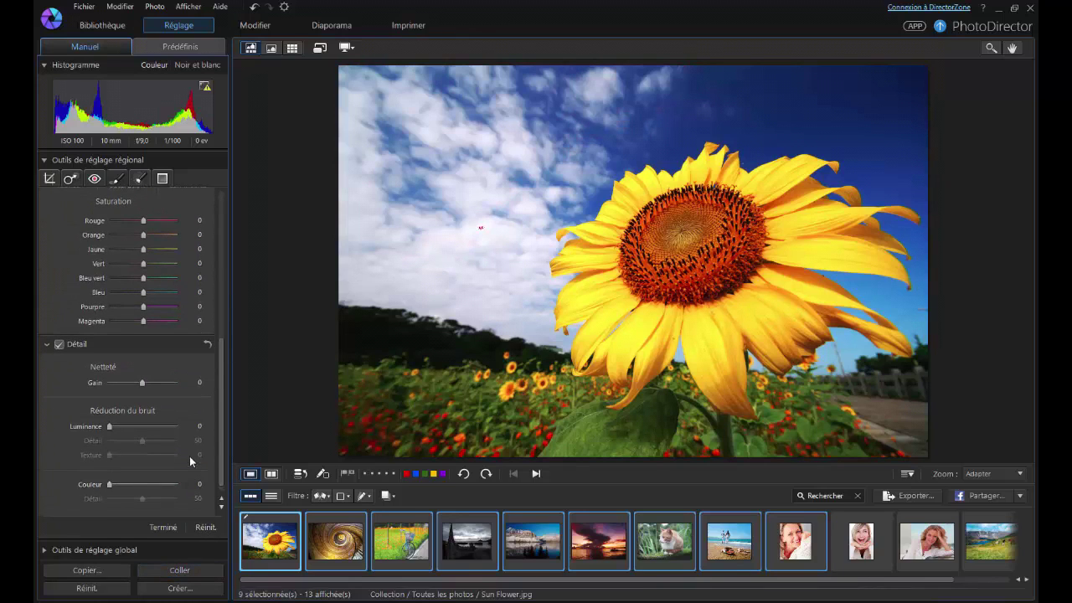
Select the sky around the sunflower with Sélection du réglage, using the Intelligent brush at Taille 20.
click(118, 178)
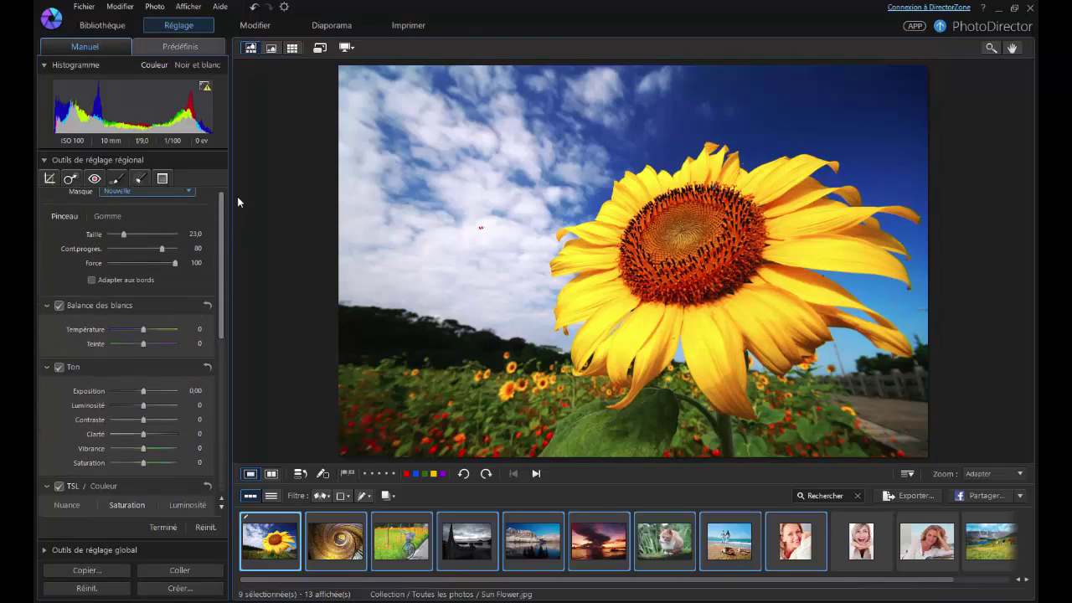
click(139, 181)
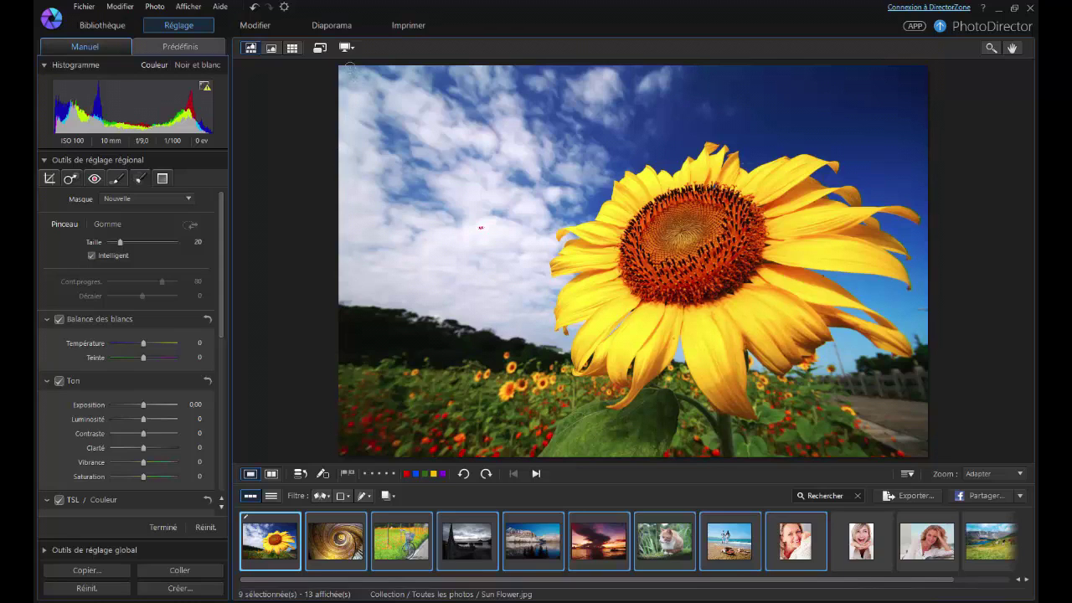
drag(344, 71, 332, 130)
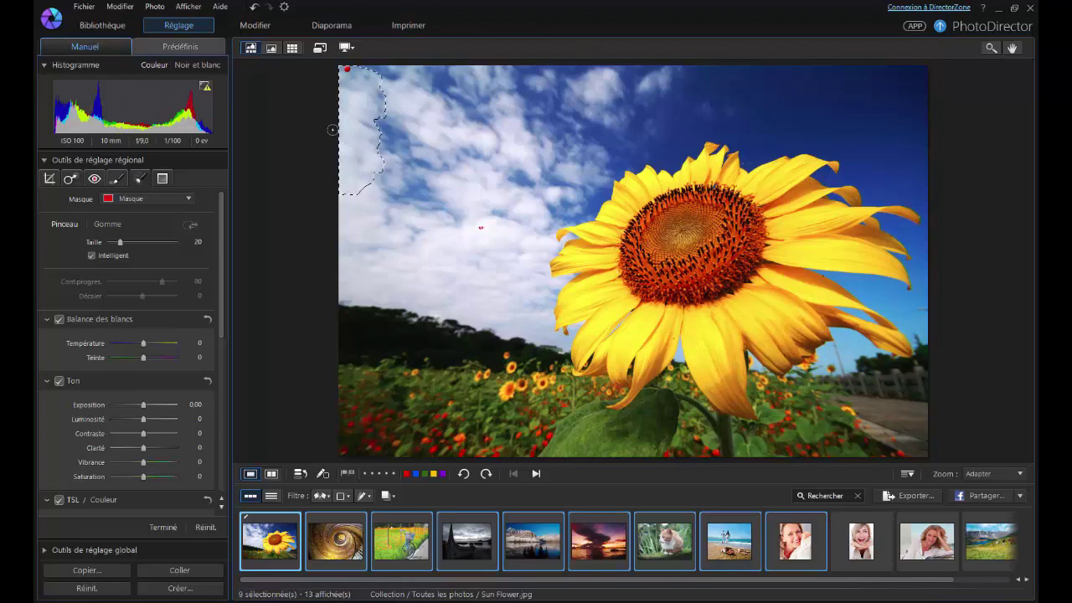
mouse_move(385, 77)
mouse_down()
mouse_move(440, 87)
mouse_move(452, 67)
mouse_move(498, 92)
mouse_move(418, 155)
mouse_move(353, 181)
mouse_move(384, 82)
mouse_up()
mouse_move(327, 213)
mouse_down()
mouse_move(705, 100)
mouse_move(758, 136)
mouse_move(806, 124)
mouse_move(865, 143)
mouse_move(917, 137)
mouse_move(910, 115)
mouse_move(557, 57)
mouse_move(667, 59)
mouse_move(453, 227)
mouse_move(400, 232)
mouse_move(403, 139)
mouse_move(364, 159)
mouse_move(348, 97)
mouse_move(448, 70)
mouse_move(381, 74)
mouse_move(333, 129)
mouse_move(335, 299)
mouse_up()
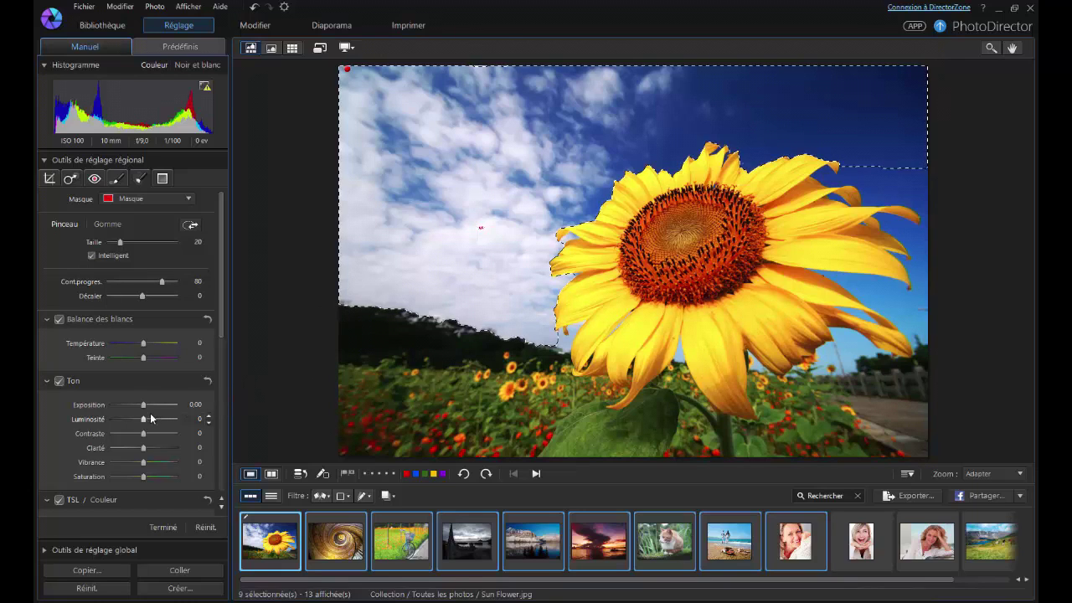
Set the sky selection's Exposition to -0,80, its edge feathering (Cont.progres.) to 79 and Décaler to -86.
click(126, 406)
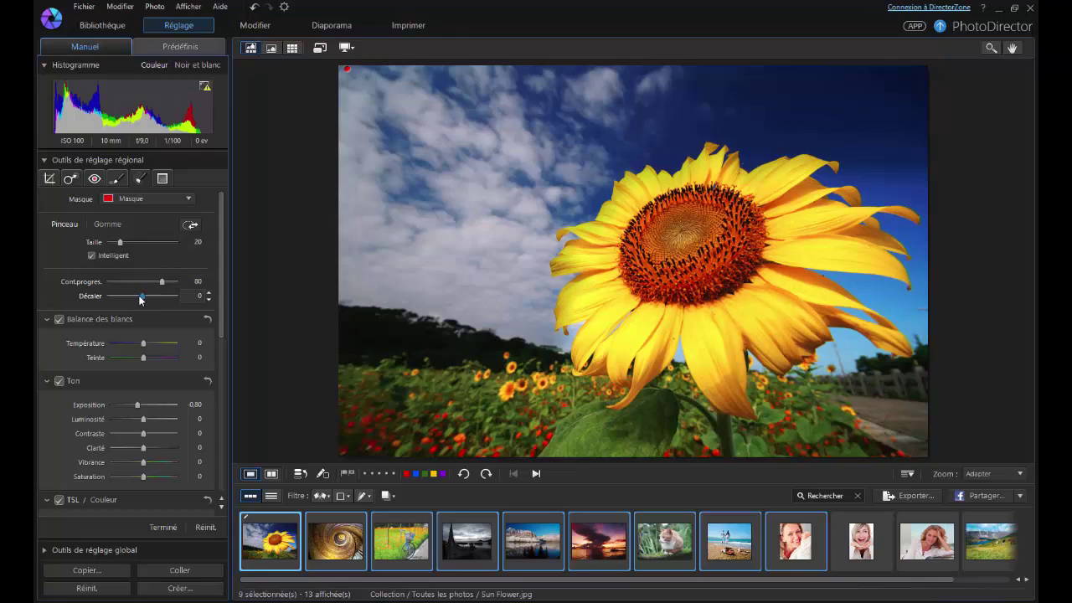
mouse_move(141, 300)
mouse_down()
mouse_move(106, 294)
mouse_move(158, 281)
mouse_move(149, 285)
mouse_up()
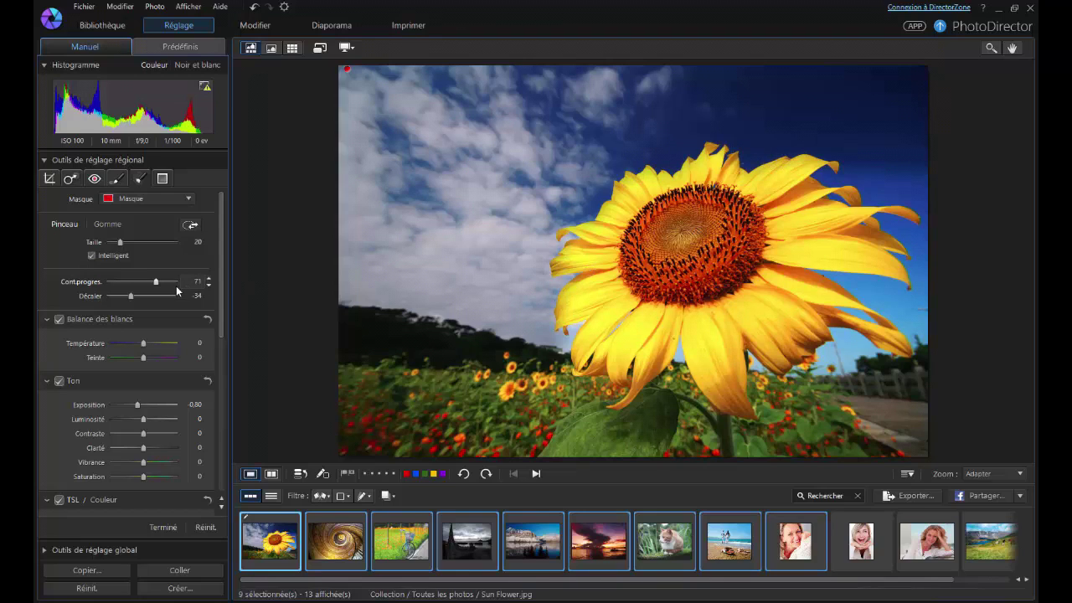
mouse_move(156, 282)
mouse_down()
mouse_move(109, 282)
mouse_move(161, 268)
mouse_up()
mouse_move(132, 299)
mouse_down()
mouse_move(149, 295)
mouse_move(105, 289)
mouse_move(173, 291)
mouse_move(116, 300)
mouse_up()
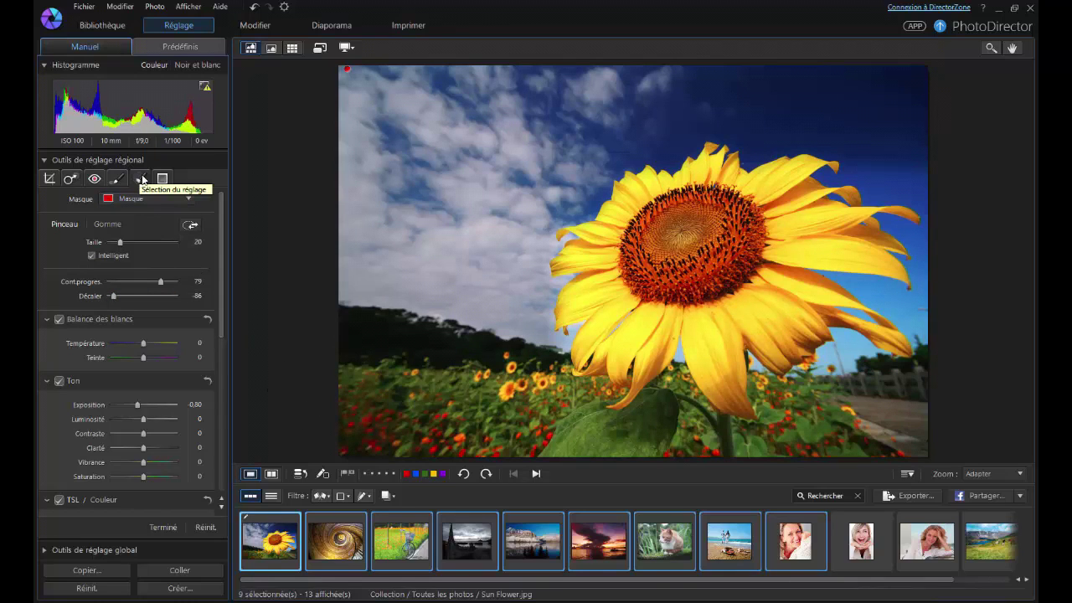
Reset the sky selection mask and switch to the gradient mask tool.
click(206, 528)
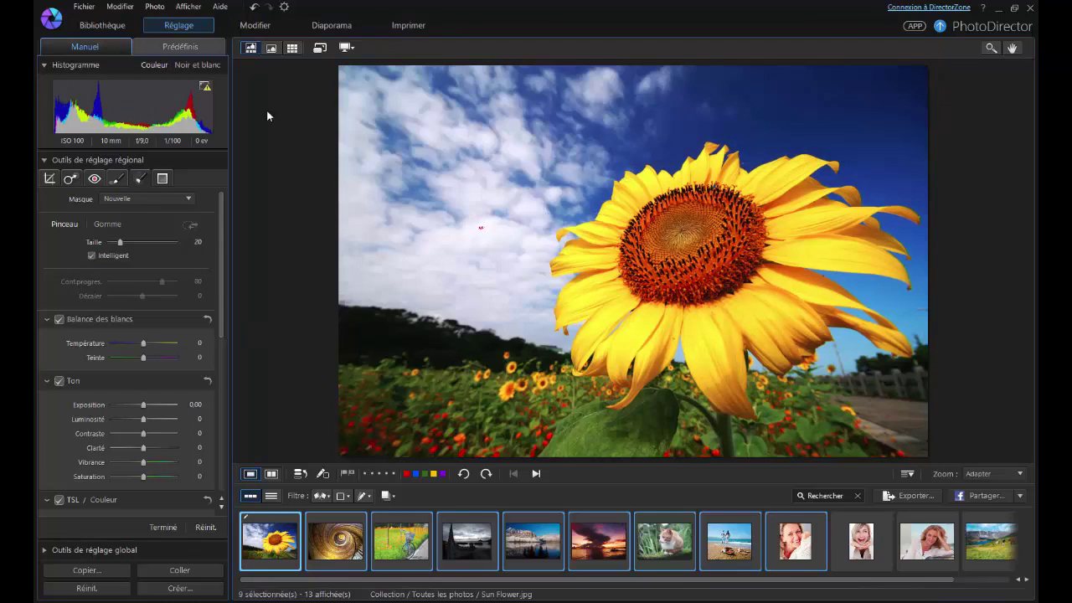
click(162, 180)
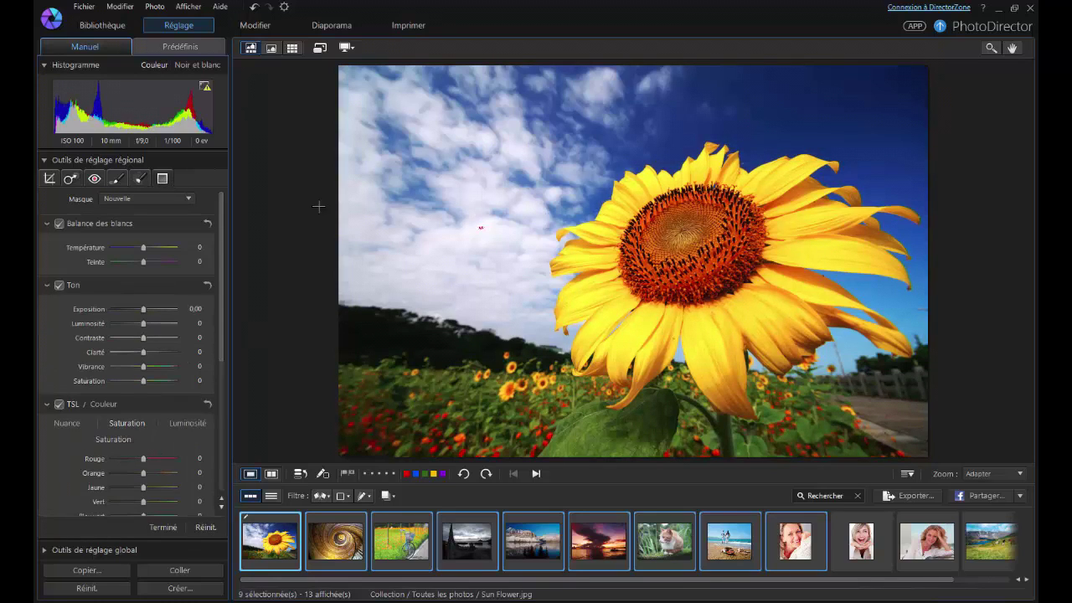
Draw a gradient mask across the sunflower photo, then rotate and move it so it tilts over the lower landscape.
drag(339, 237, 583, 239)
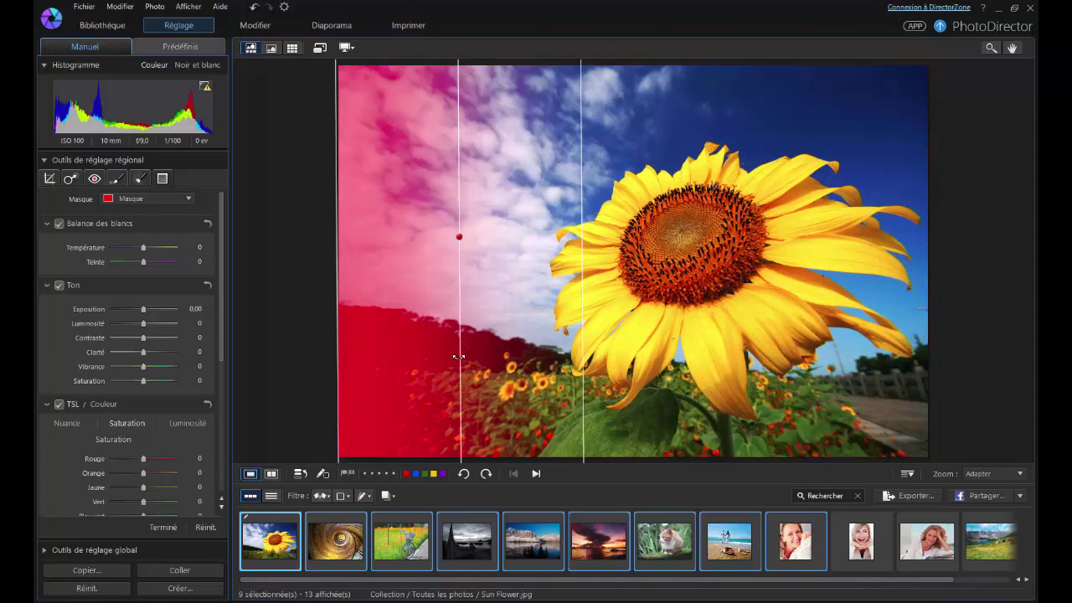
drag(459, 358, 373, 215)
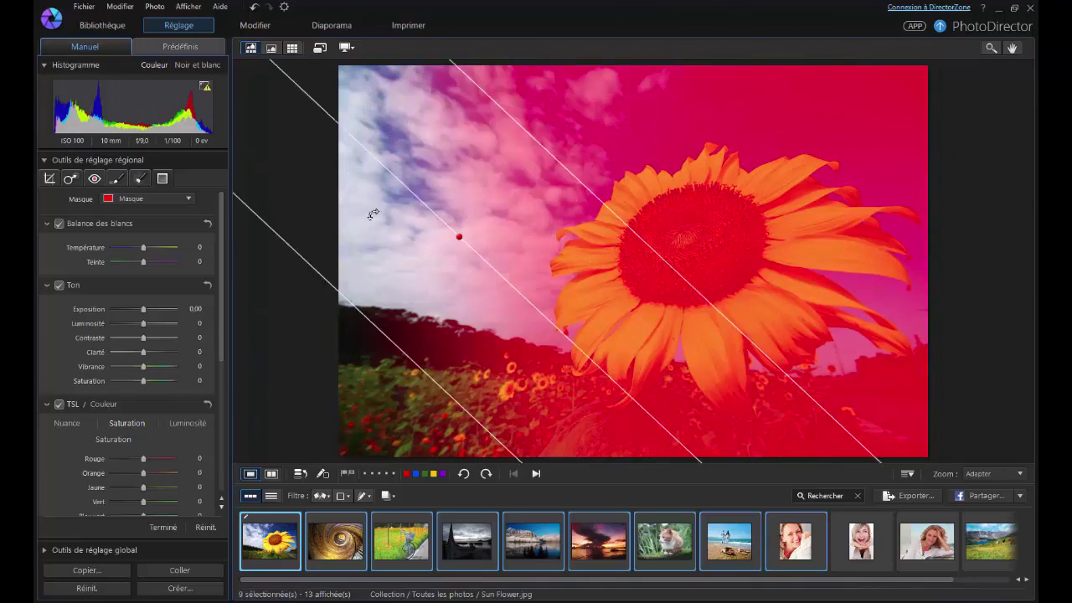
drag(460, 237, 577, 339)
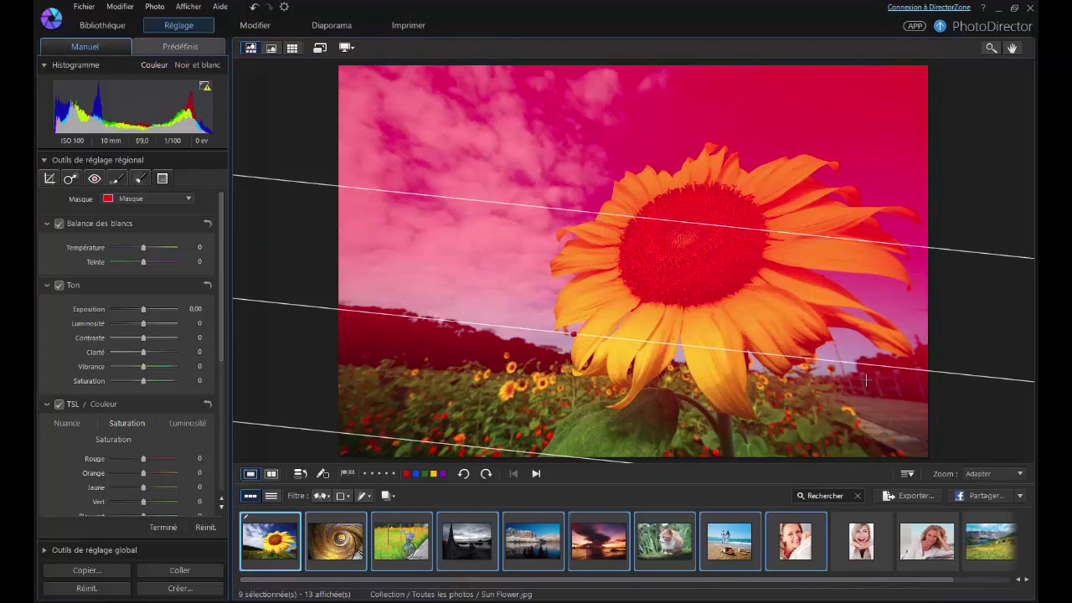
drag(880, 364, 394, 329)
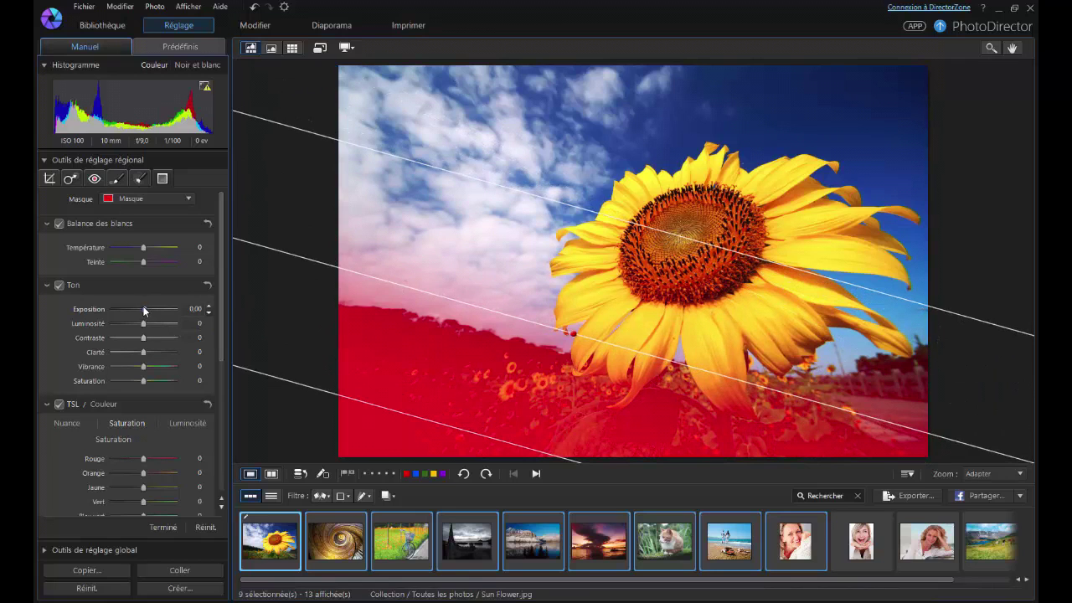
Try an Exposition of 1,14 on the gradient mask and reset the mask.
mouse_move(143, 311)
mouse_down()
mouse_move(125, 311)
mouse_move(167, 312)
mouse_move(153, 310)
mouse_up()
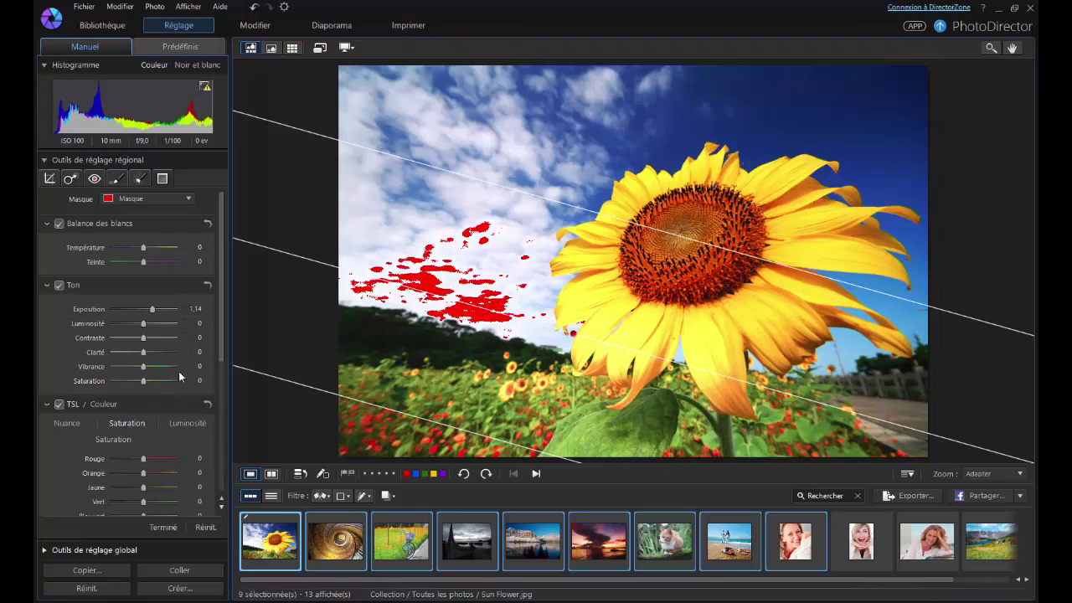
drag(222, 331, 231, 281)
click(207, 528)
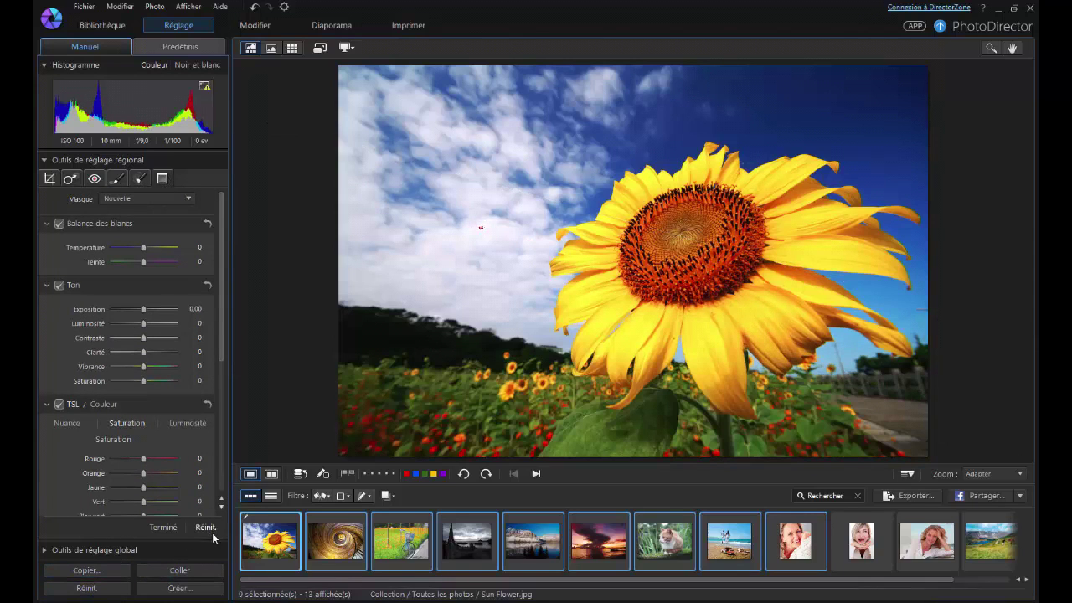
Apply the HDR - Onirique preset to the sunflower photo and set its global Exposition to -0,59.
click(185, 52)
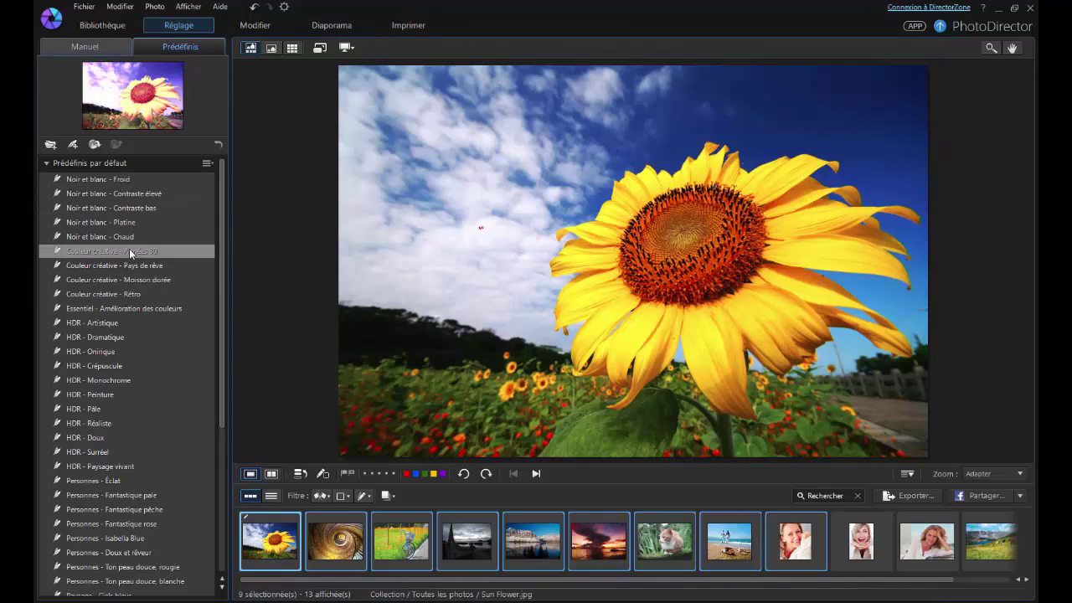
click(115, 353)
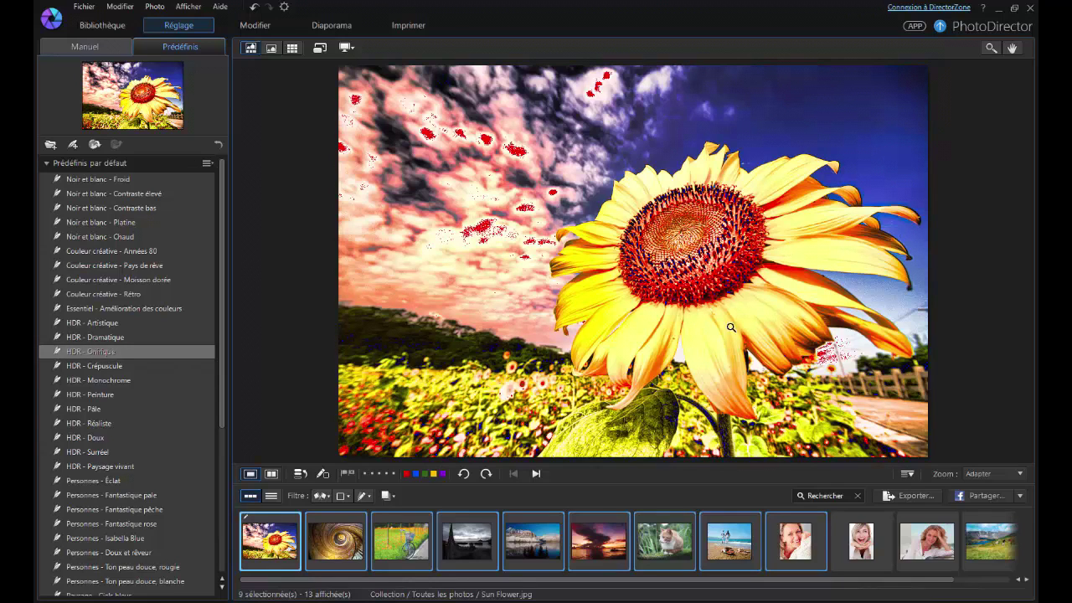
click(94, 48)
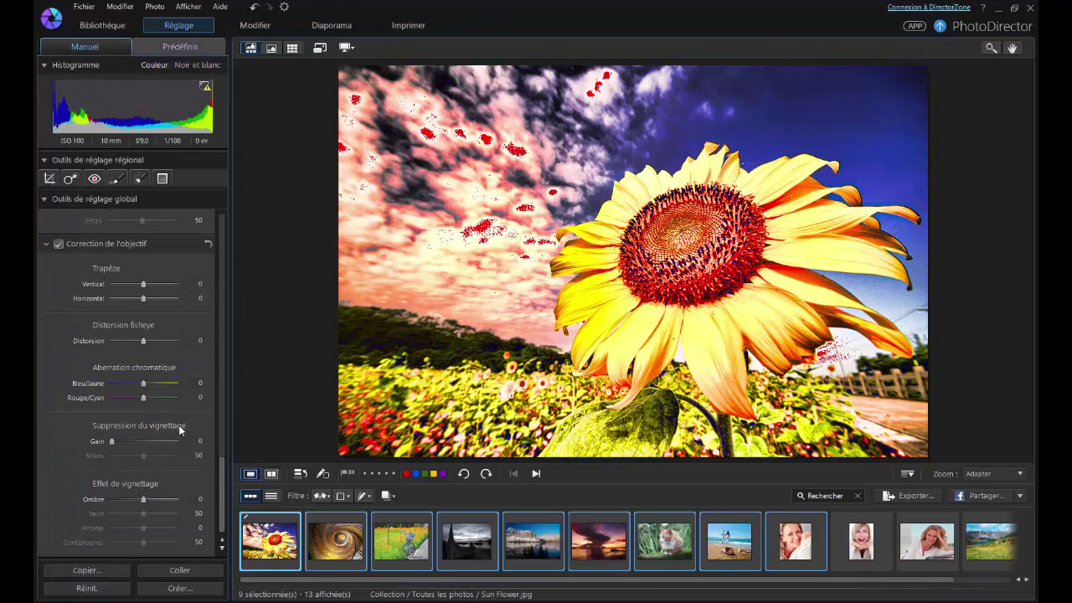
scroll(115, 509, up, 10)
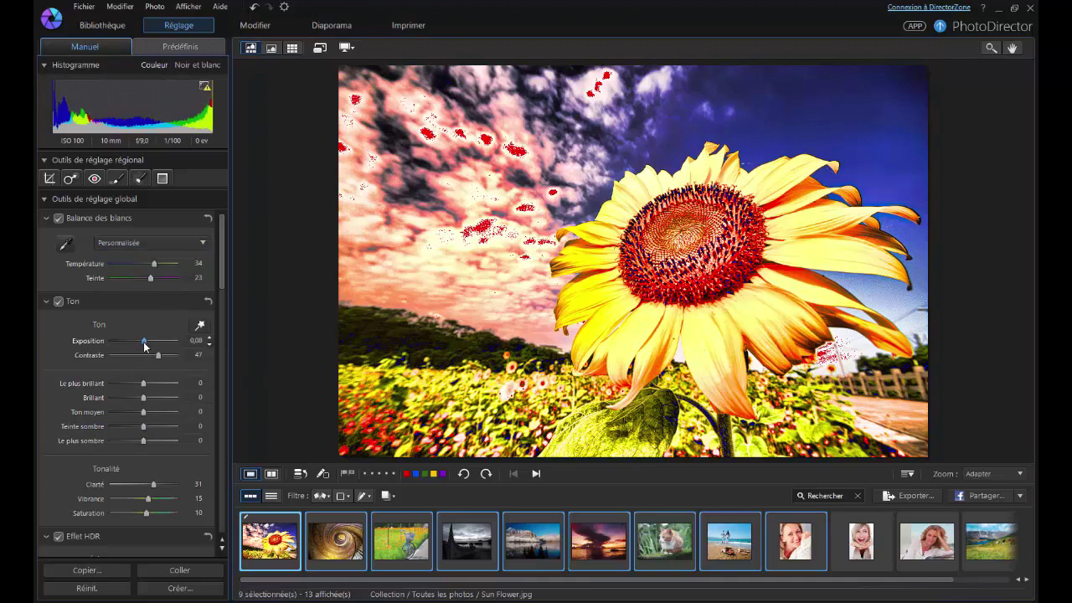
drag(142, 346, 139, 347)
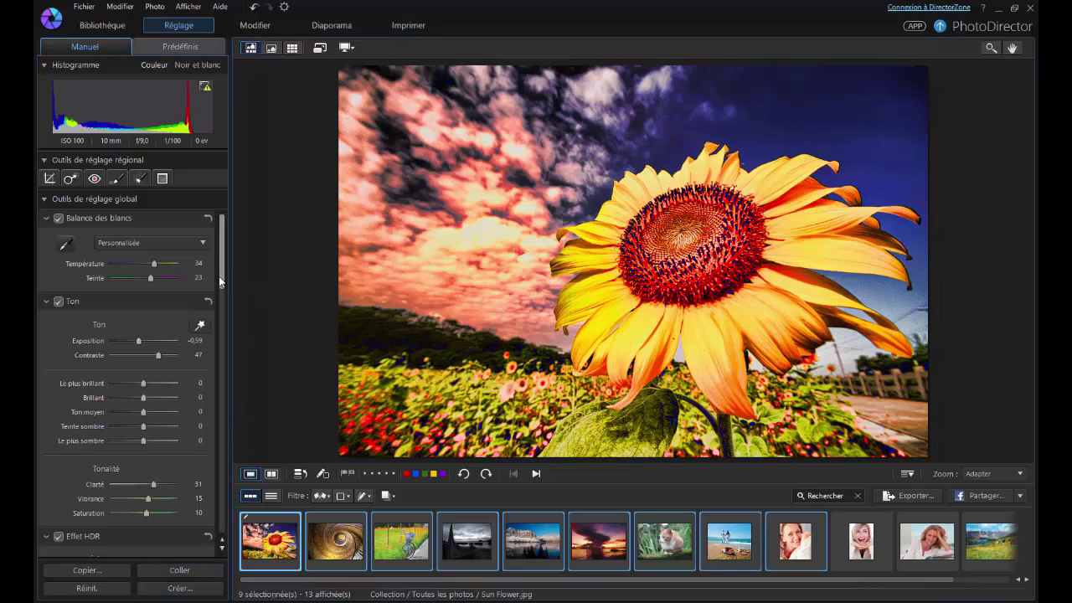
Save the current adjustments as a preset named CHARLIE and apply it to the bicycle photo.
click(179, 588)
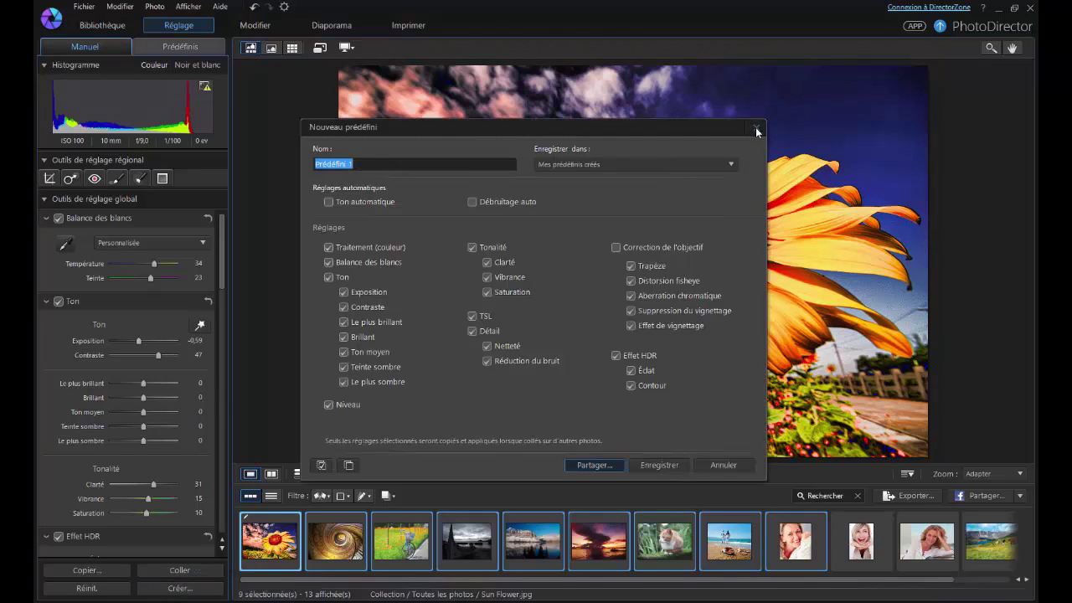
text(CHARLIE)
click(663, 464)
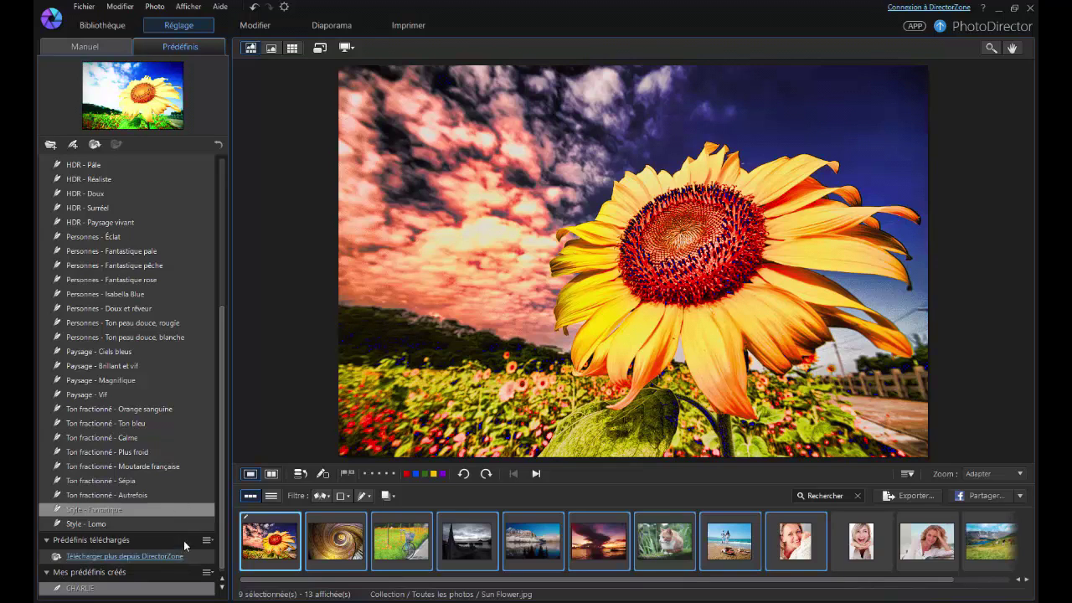
click(404, 546)
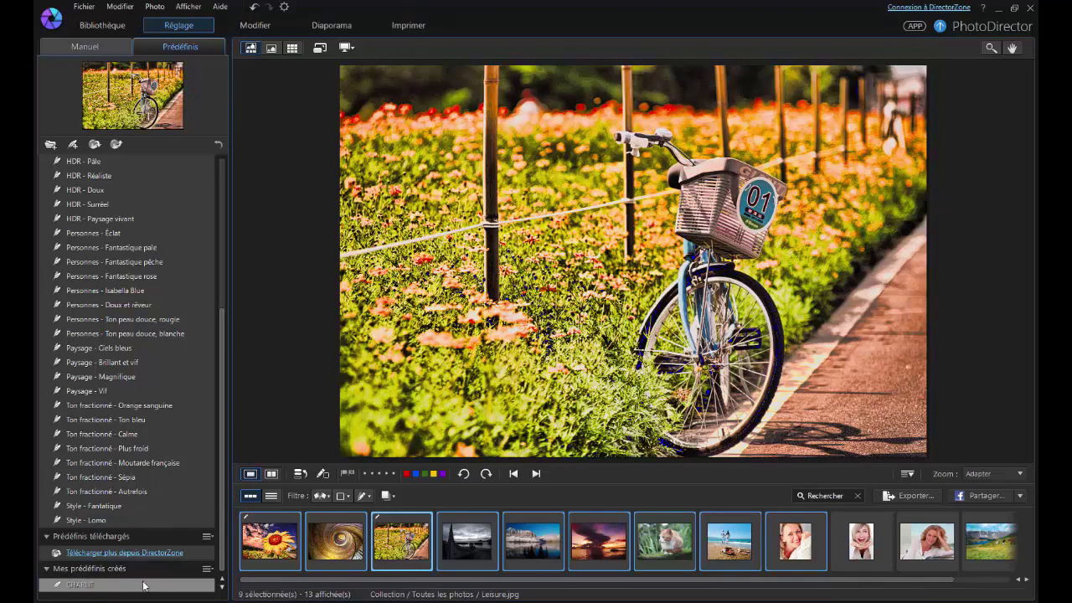
scroll(159, 335, up, 6)
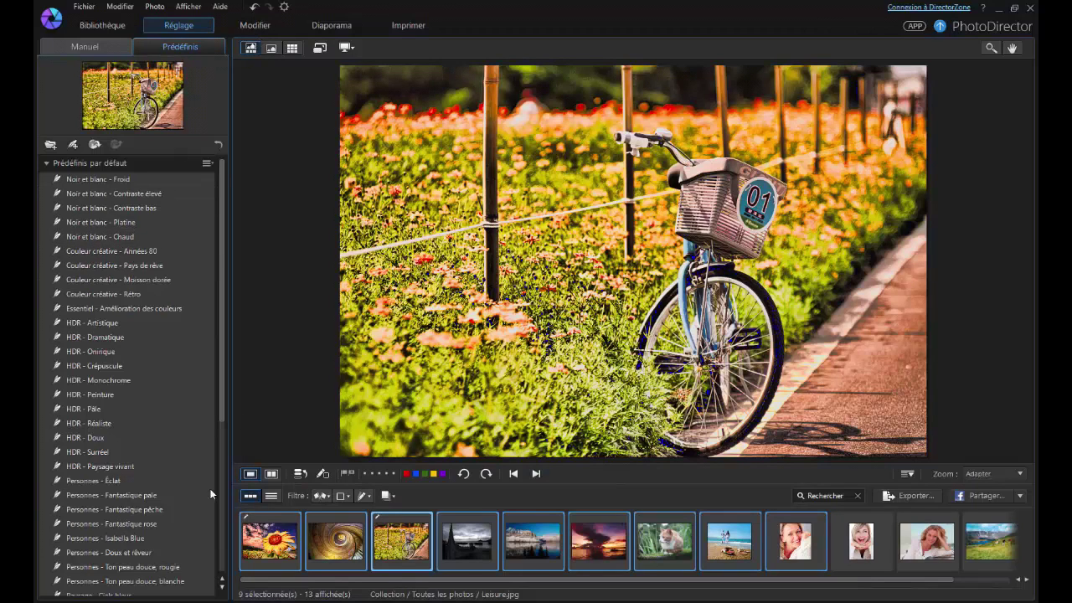
click(88, 48)
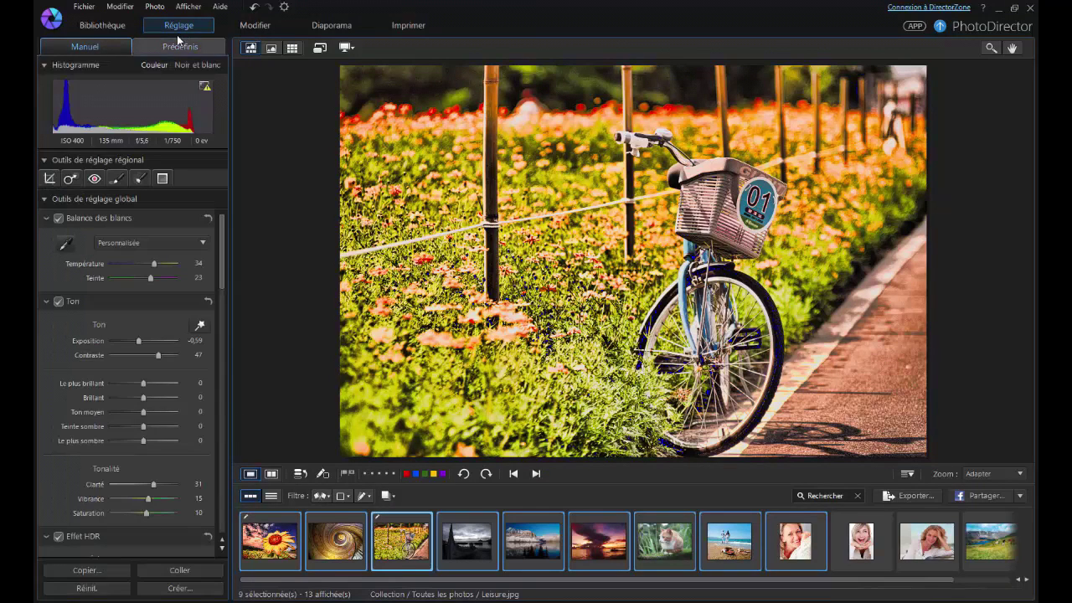
click(179, 44)
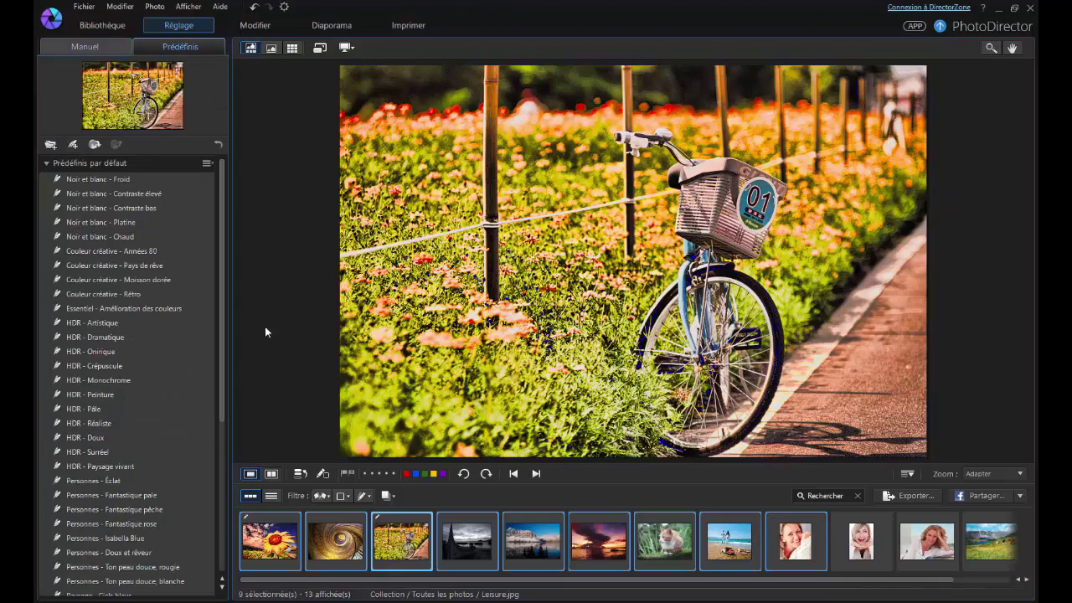
click(87, 49)
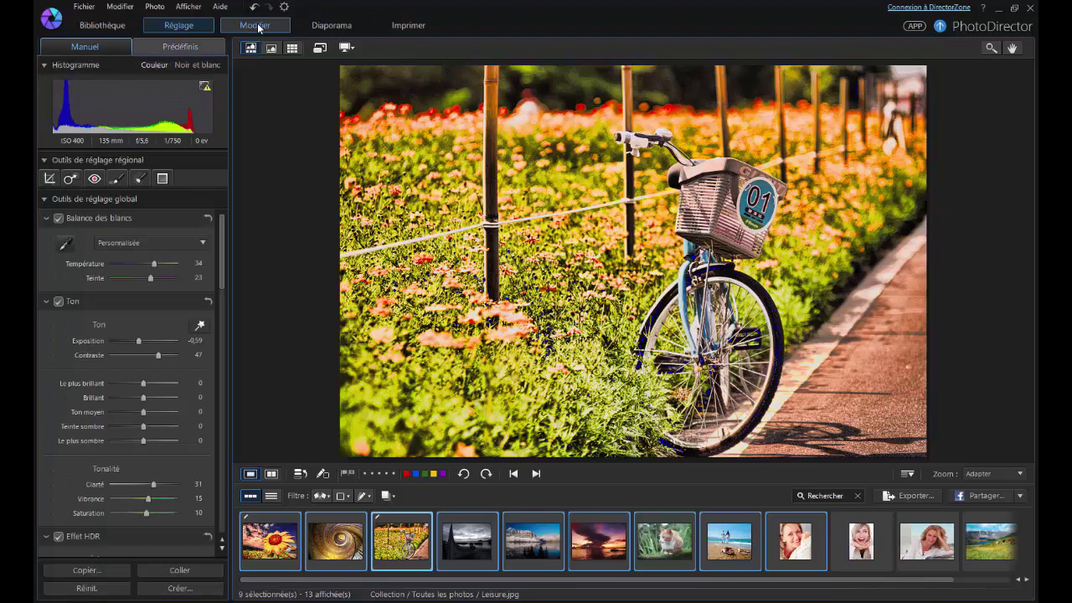
Enter the Modifier module and open the Pinceau des dents tool on the laughing blonde woman's portrait.
click(255, 26)
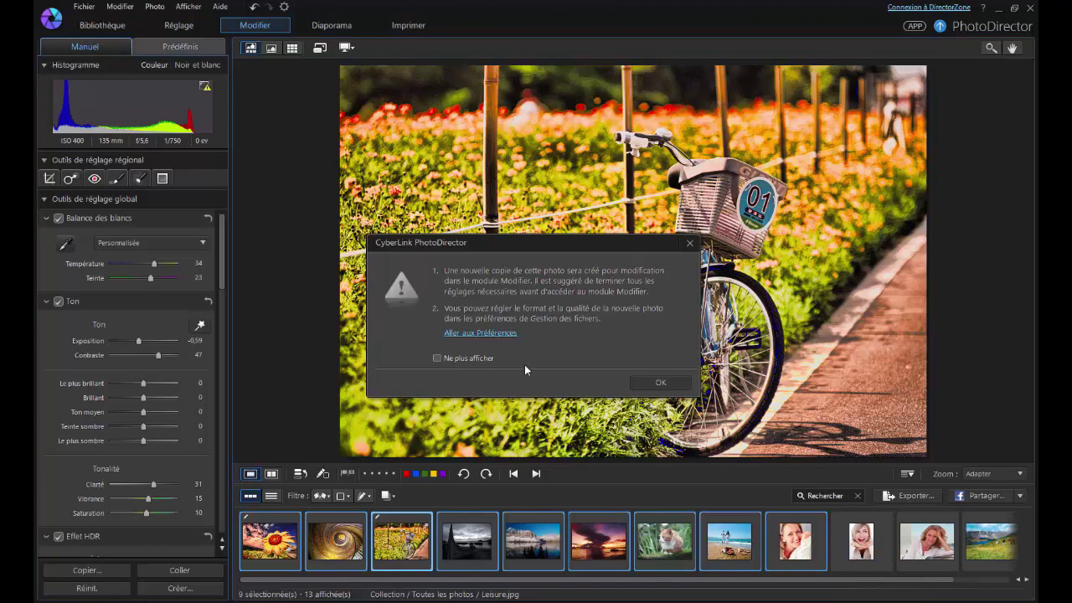
click(662, 383)
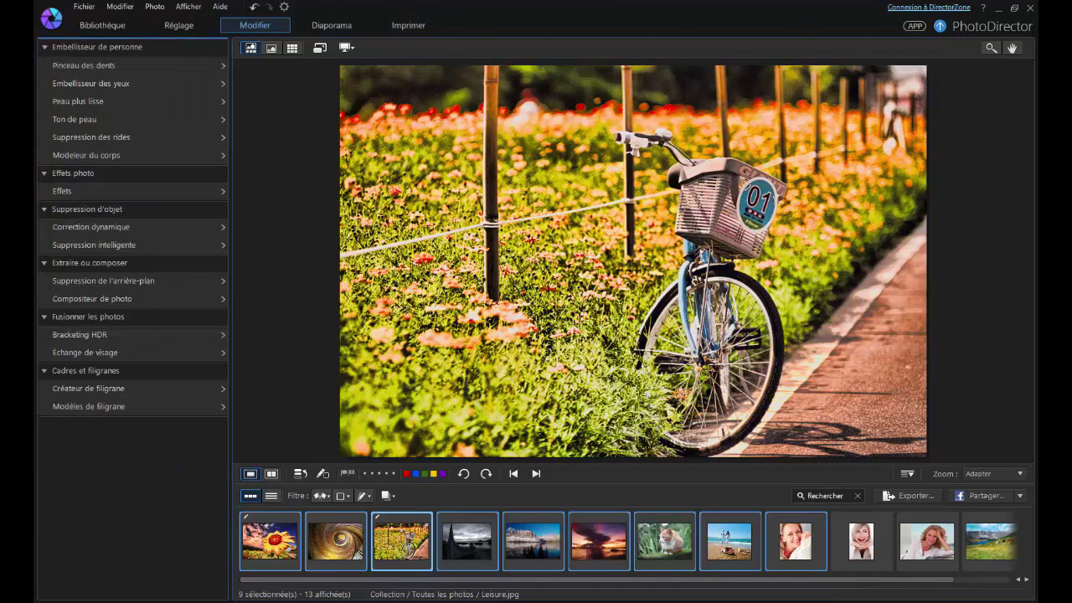
click(883, 547)
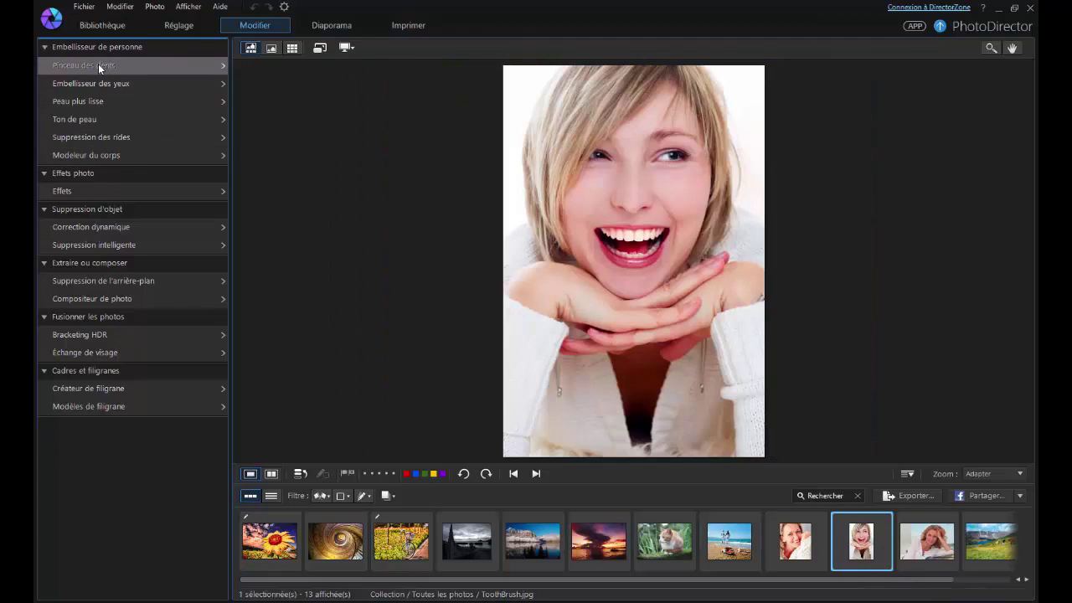
click(91, 64)
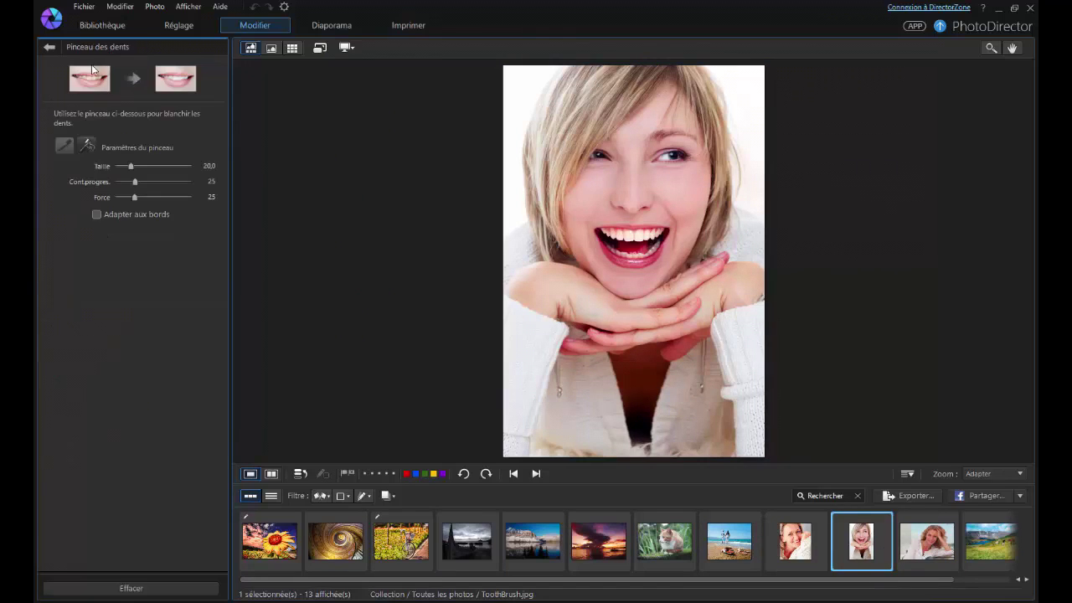
Set the teeth brush's Taille to 8,0 and leave the Pinceau des dents tool.
scroll(603, 234, down, 5)
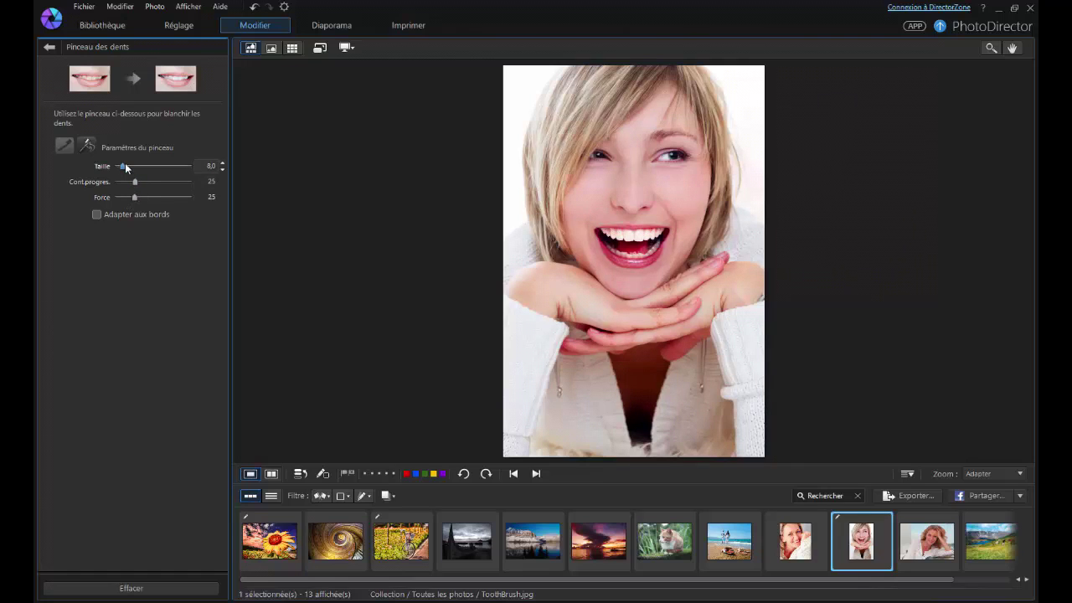
scroll(125, 166, up, 10)
scroll(585, 218, down, 6)
click(49, 48)
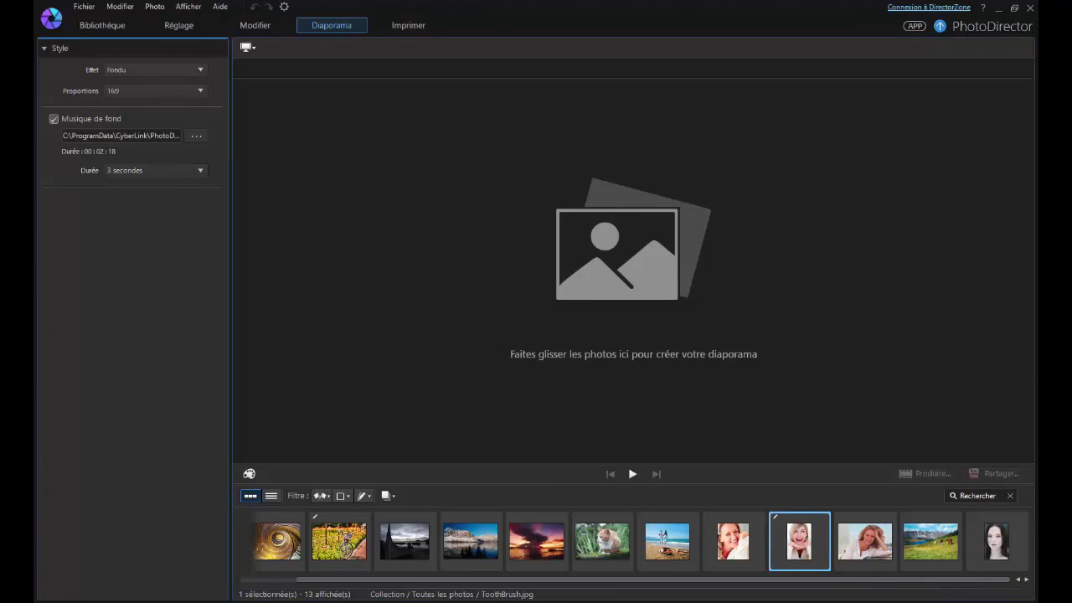
Add the five photos from the spiral staircase through the red sunset to the slideshow.
click(278, 541)
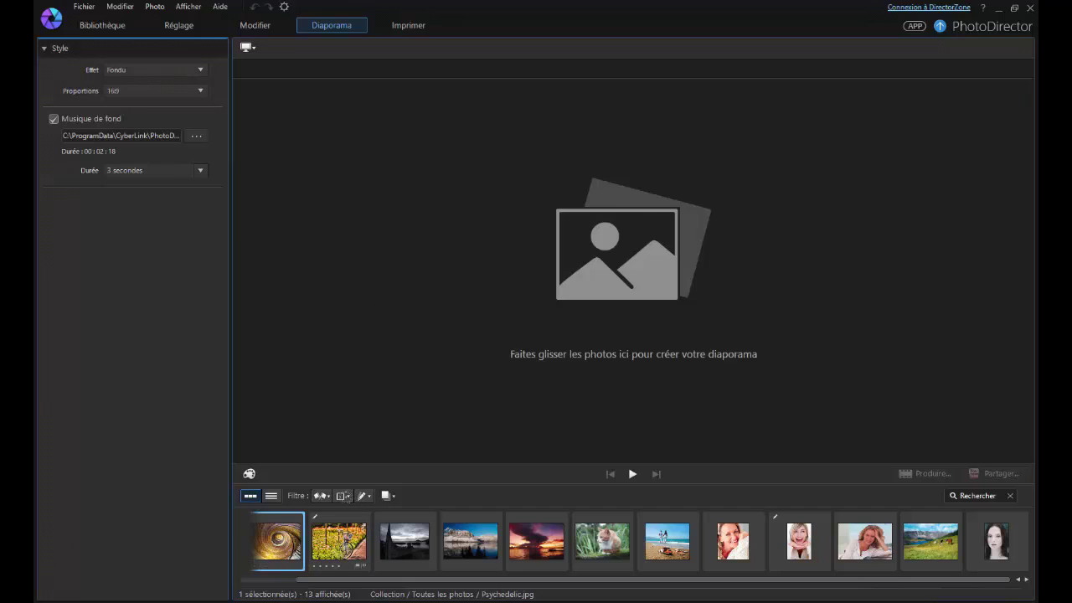
key(shift+Right)
key(shift+Right)
key(shift+Right)
key(shift+Right)
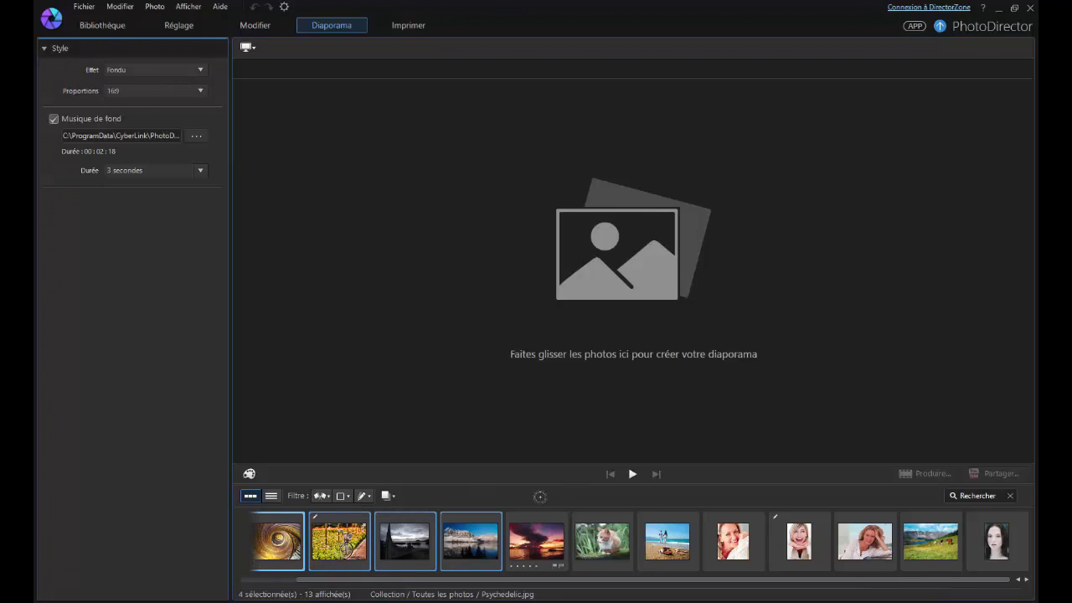
drag(278, 523, 595, 331)
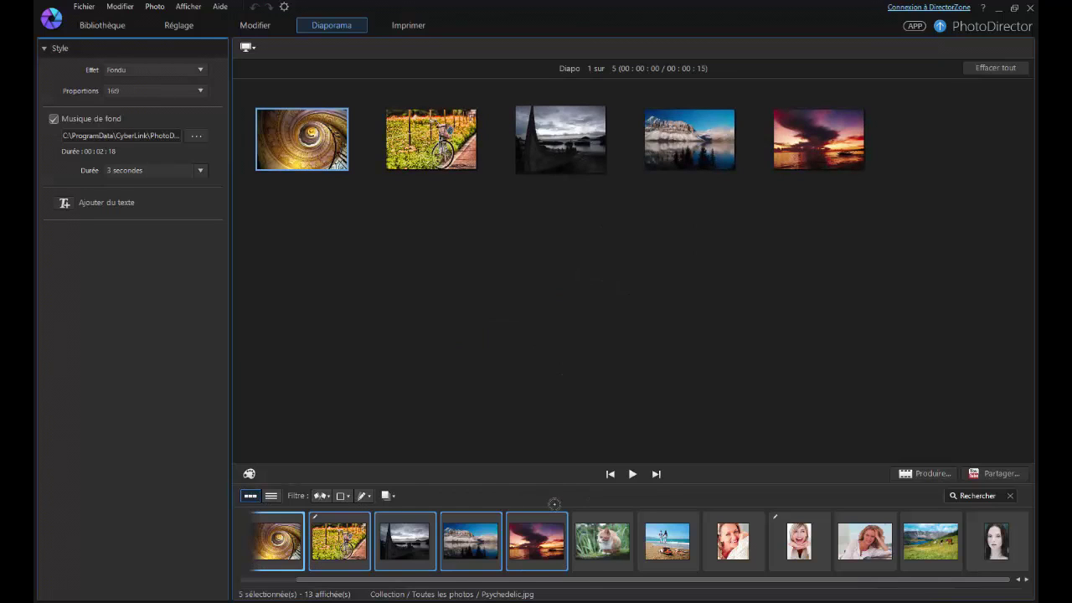
Add the six photos from the cat through the alpine meadow to the slideshow.
key(Right)
key(shift+Right)
key(shift+Right)
key(shift+Right)
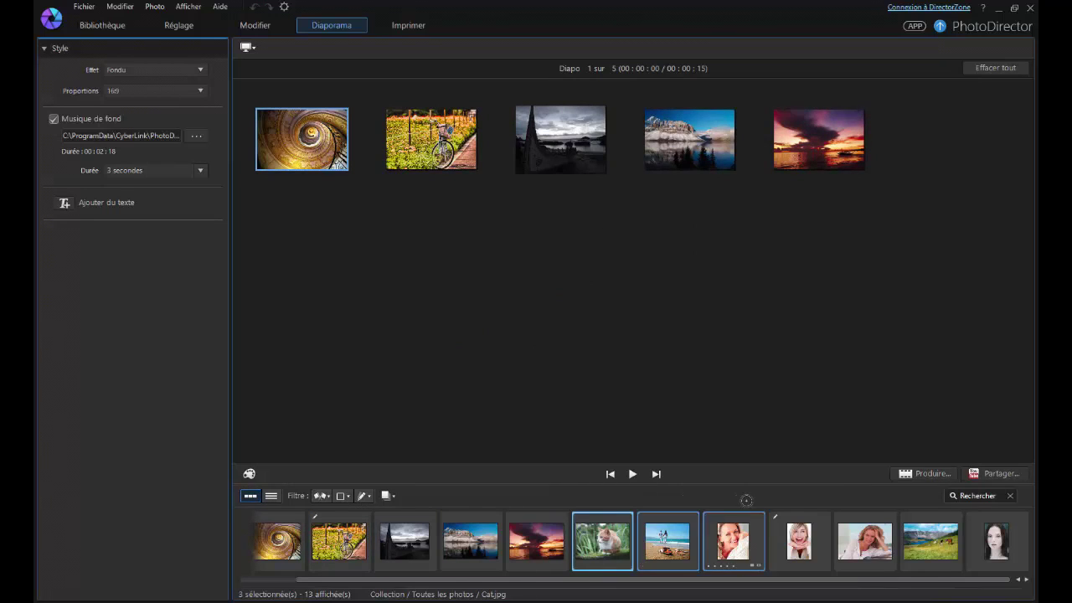
key(shift+Right)
key(shift+Right)
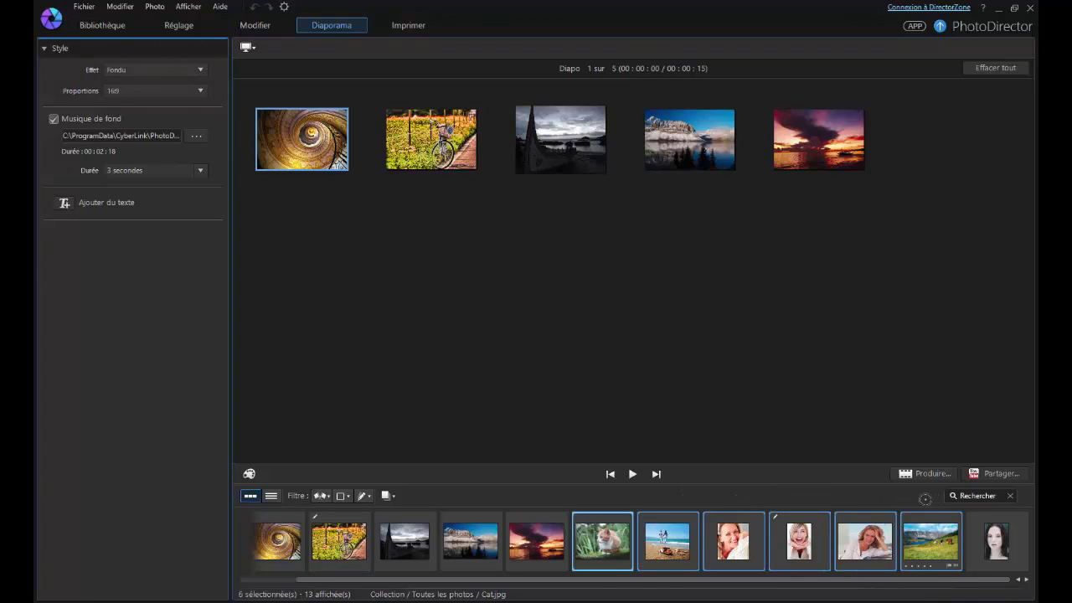
drag(846, 524, 700, 289)
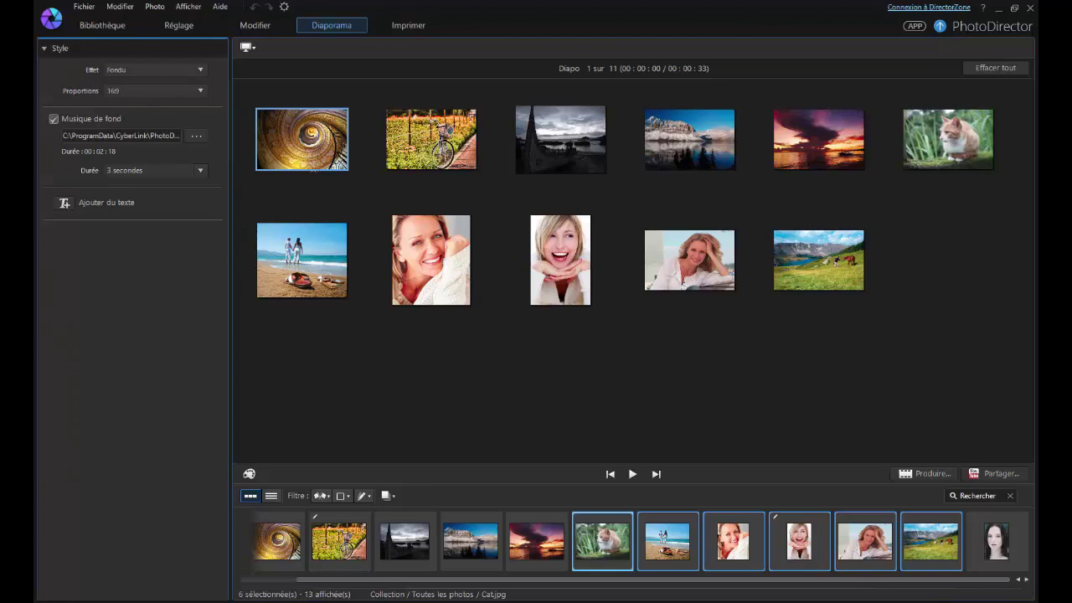
Configure the slideshow with the Balayage gauche doux effect, 16:9 proportions after trying 4:3, and a duration of 2 secondes per photo.
click(176, 69)
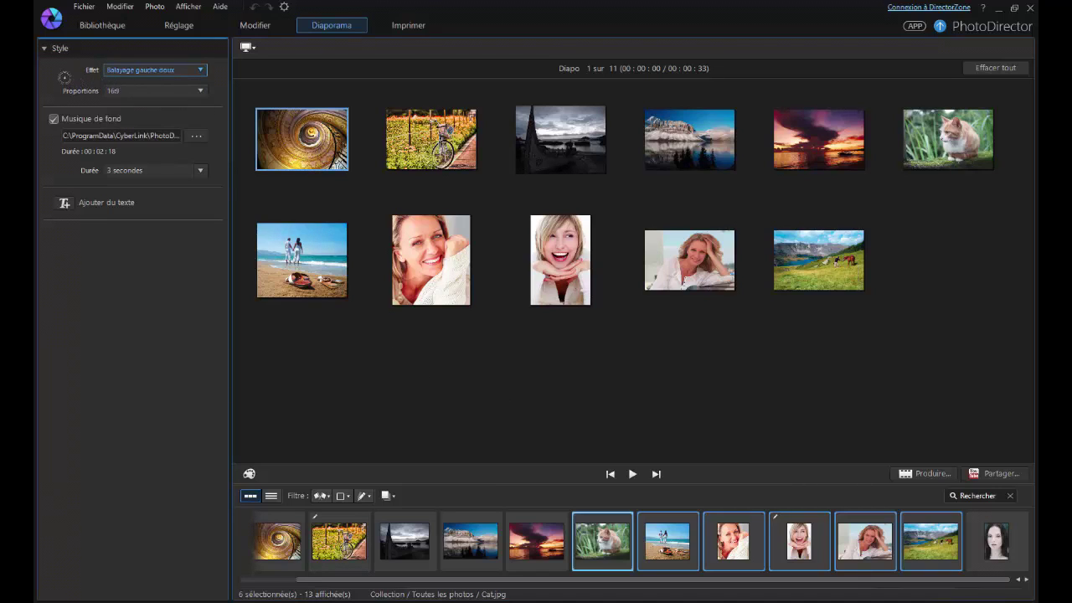
click(185, 87)
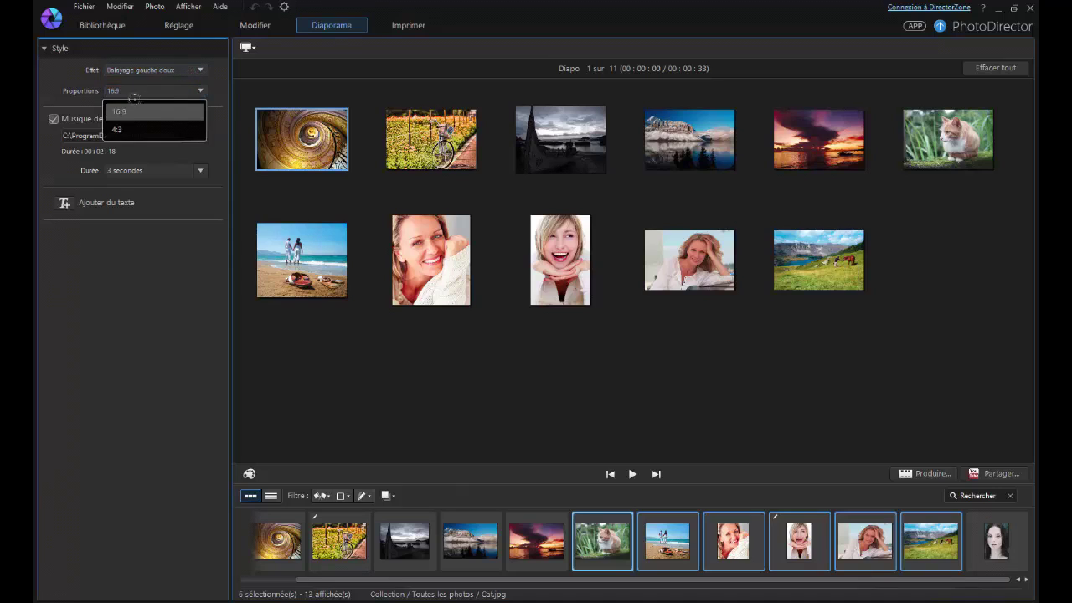
click(125, 129)
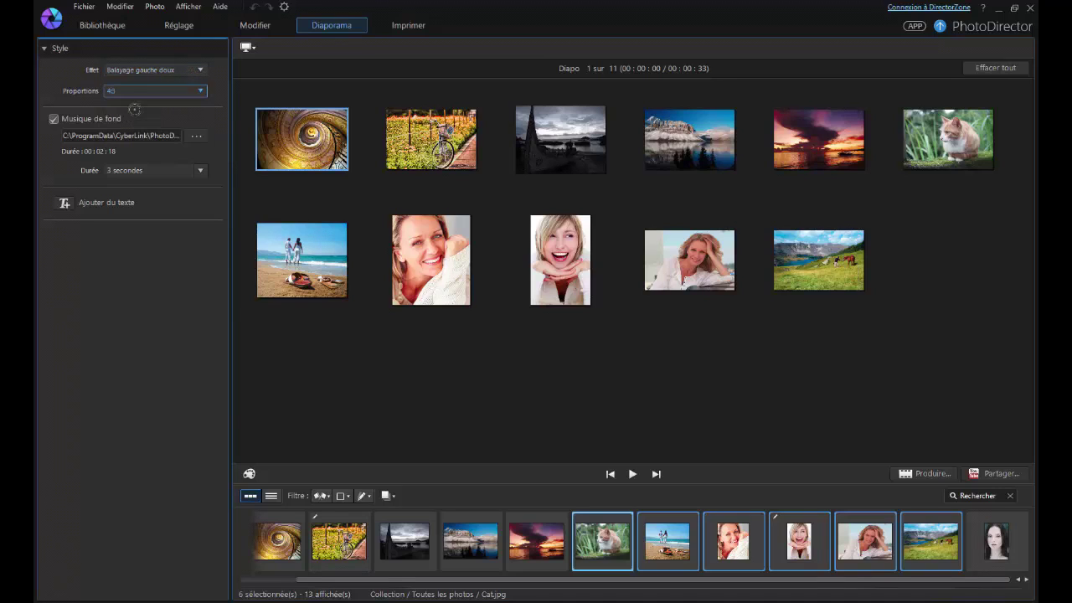
click(176, 90)
click(134, 109)
click(176, 170)
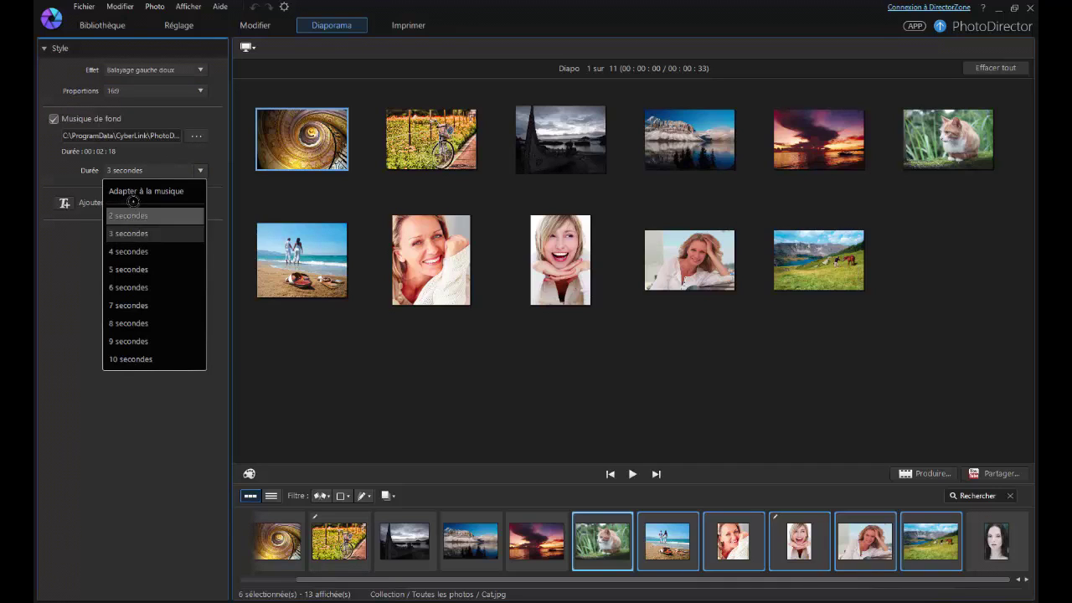
click(119, 215)
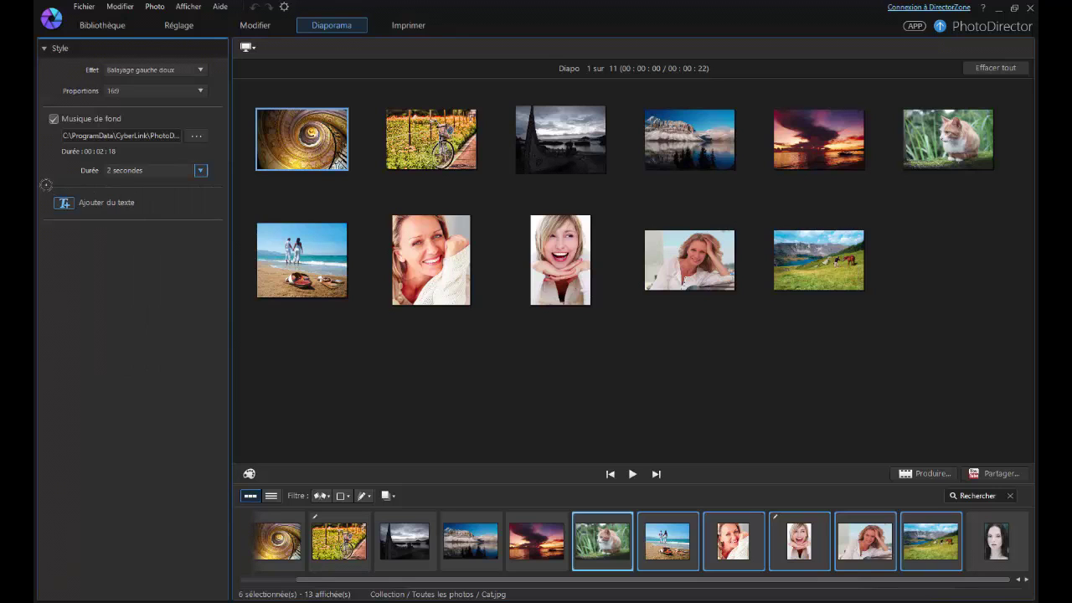
Try adding a text title to the spiral staircase slide, and remove it again.
click(58, 201)
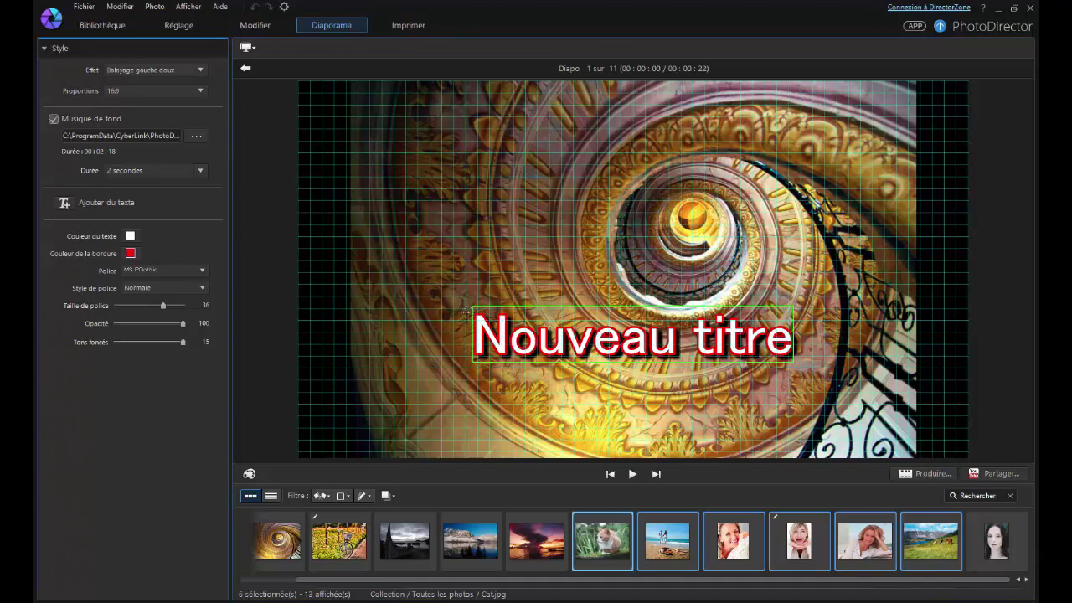
click(508, 309)
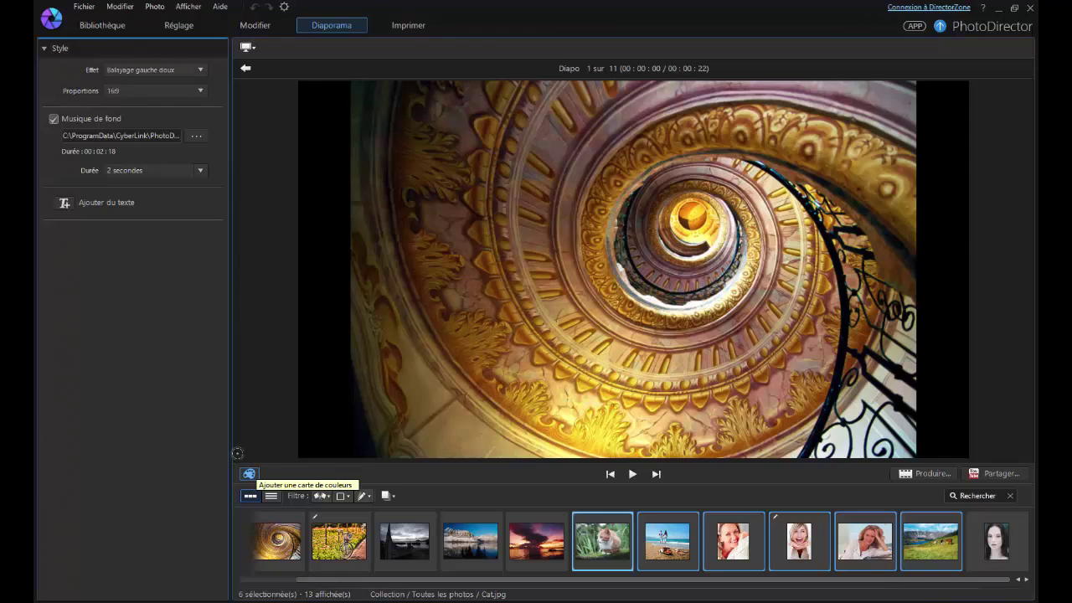
Try a cyan colour card as the opening slide before the spiral staircase, and remove it from the slideshow.
click(248, 473)
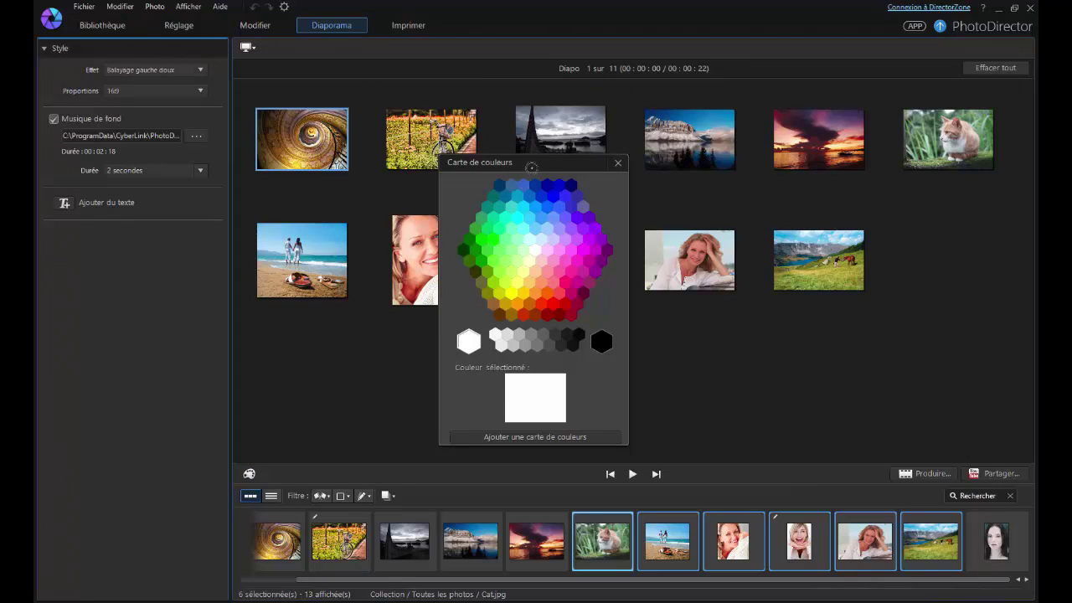
click(547, 185)
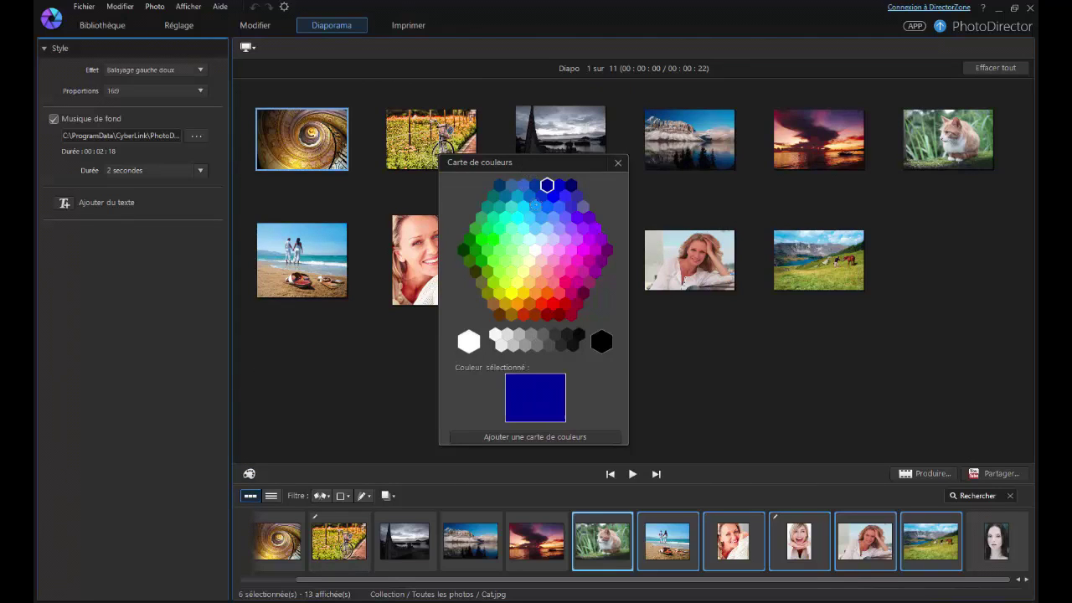
click(517, 218)
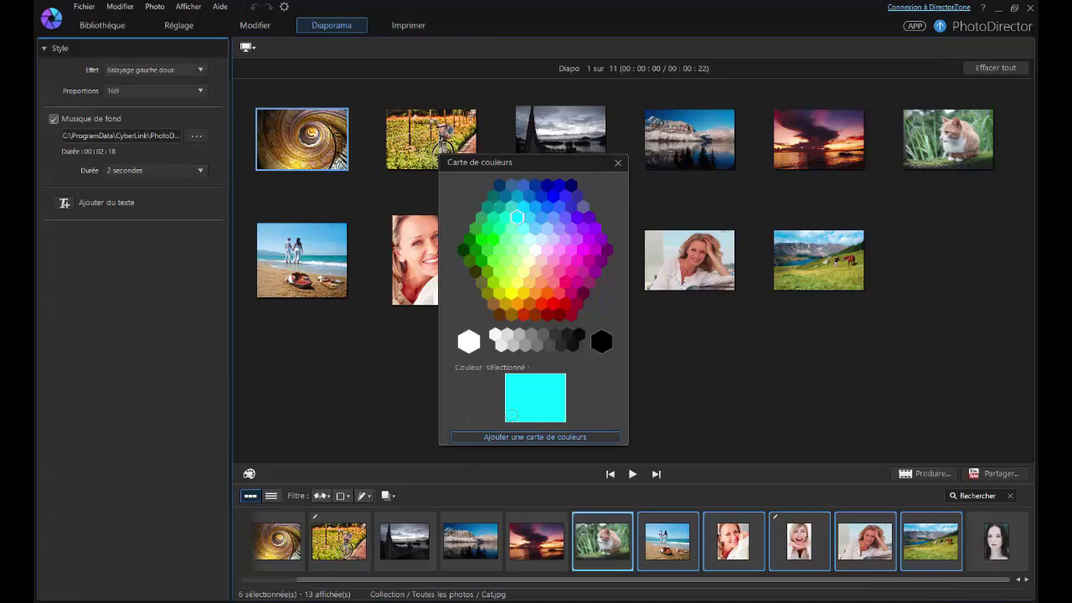
click(503, 437)
drag(418, 134, 285, 127)
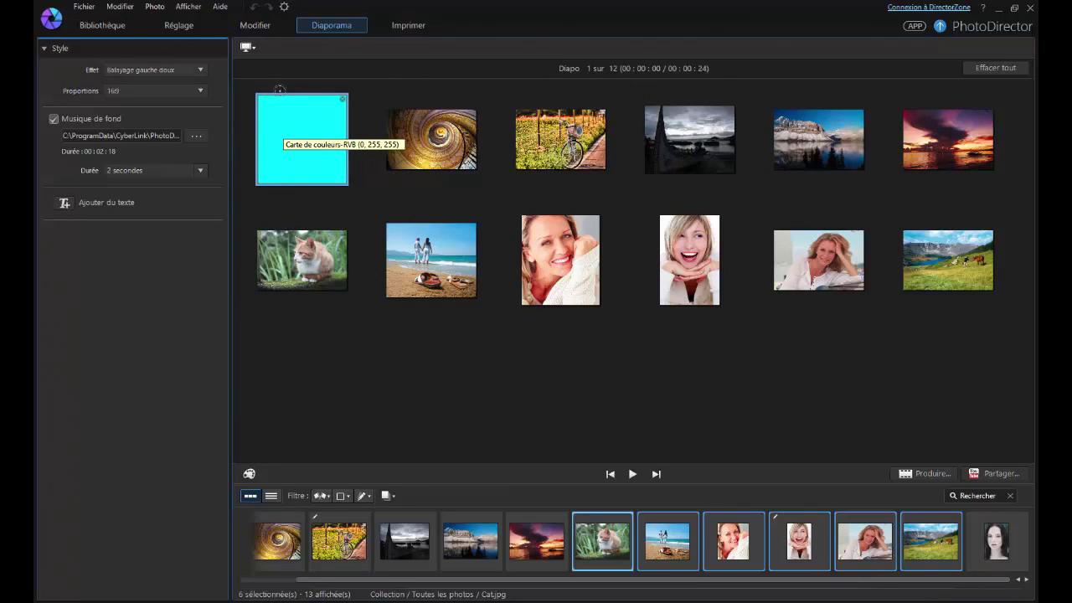
click(342, 98)
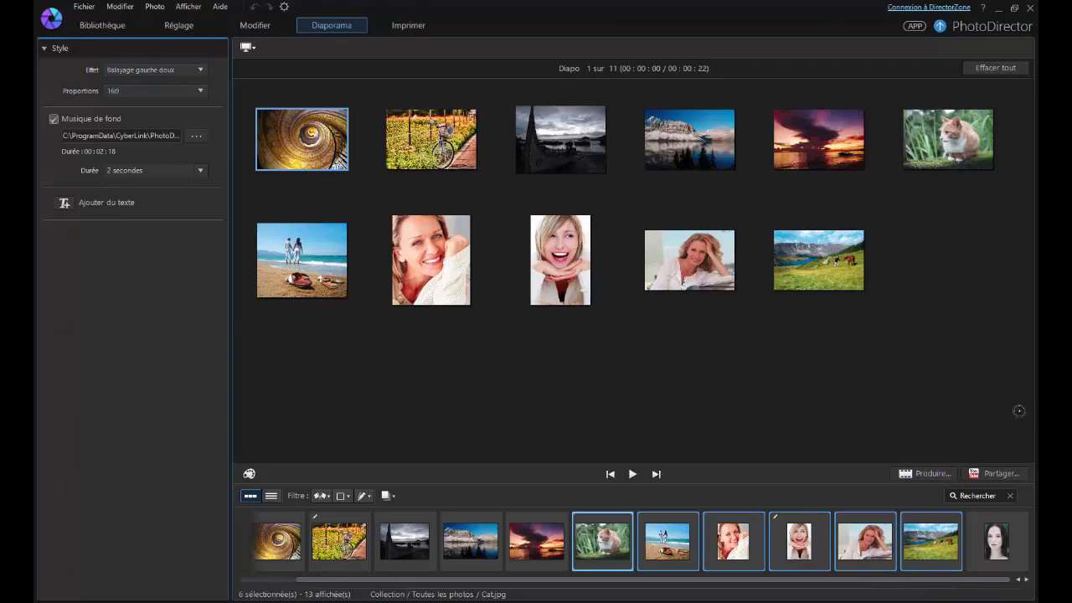
Choose MPEG-4 with the 1280x720 16:9 profile for the slideshow video, close the production settings without exporting, and leave the full-screen preview.
click(922, 472)
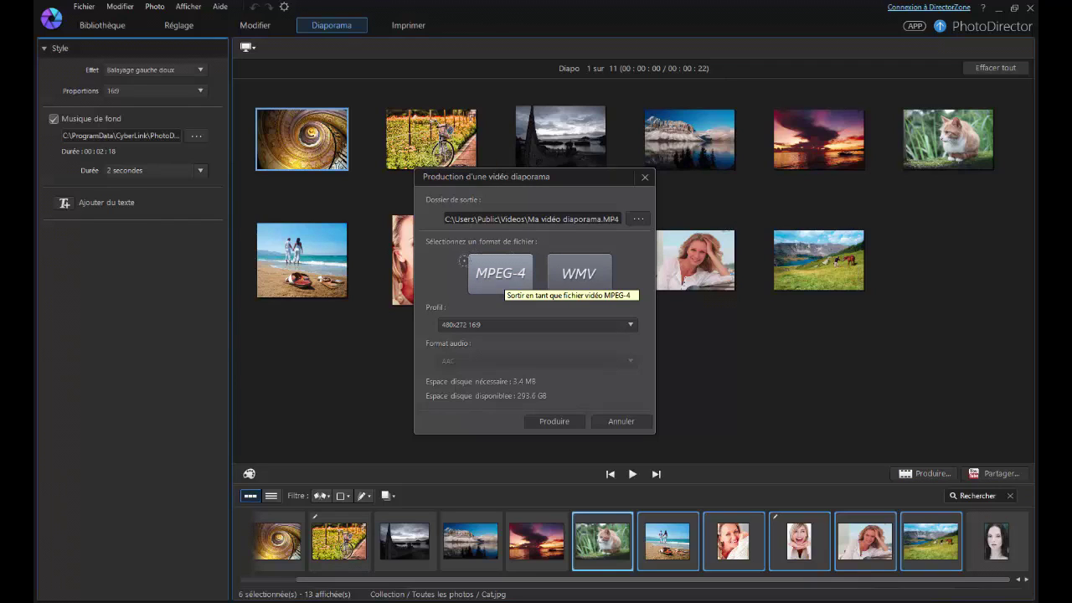
click(501, 264)
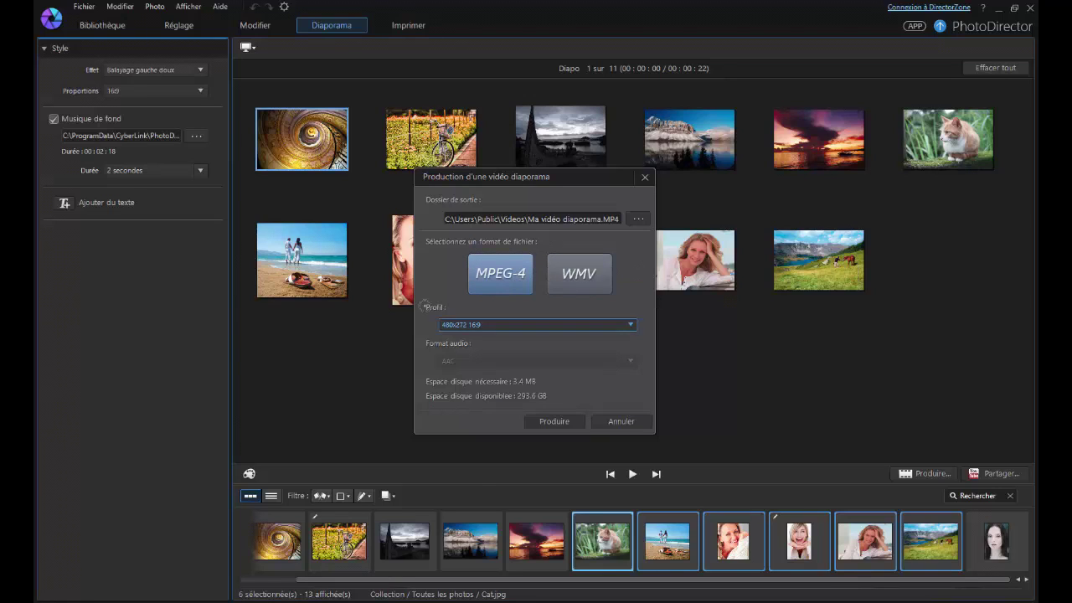
click(579, 323)
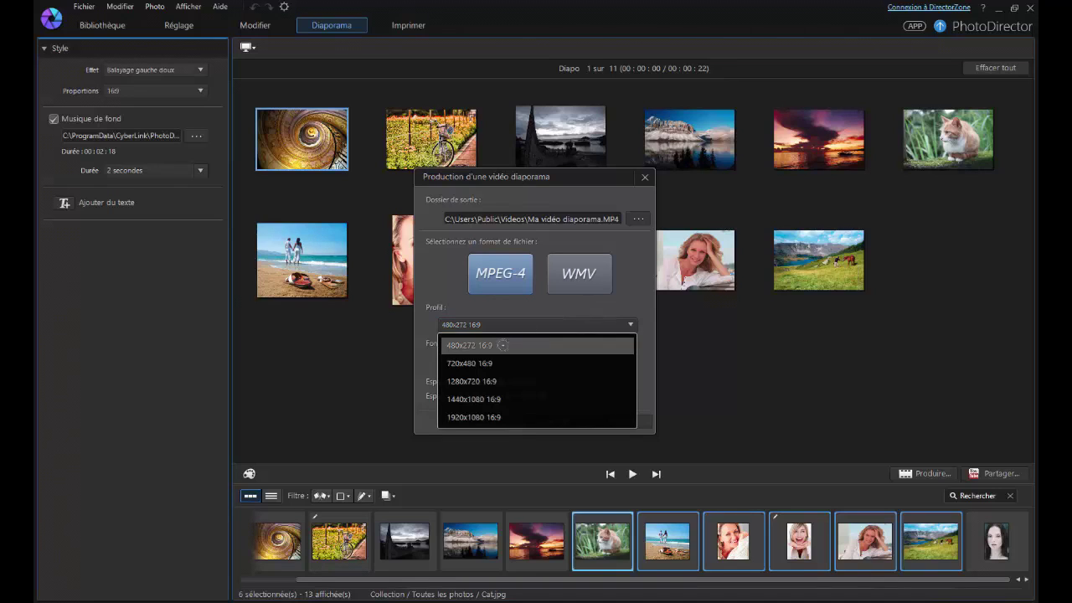
click(463, 381)
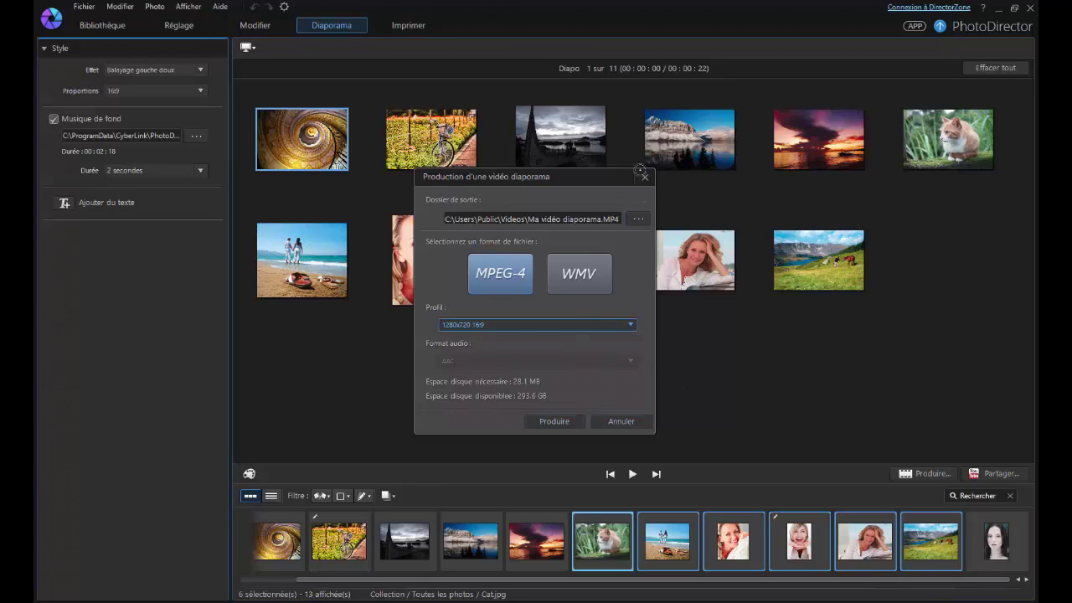
click(645, 177)
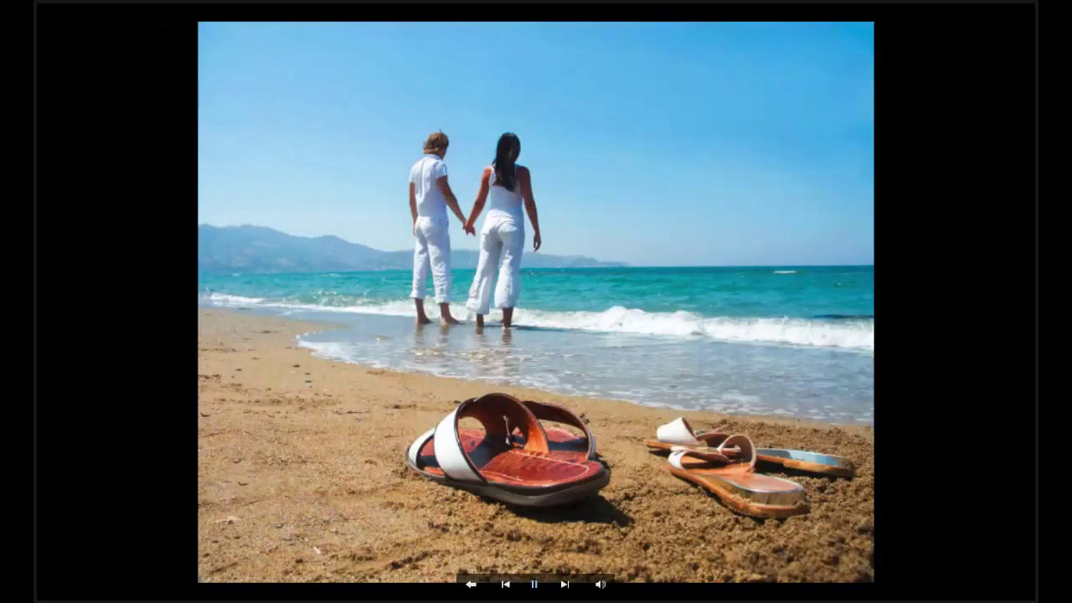
key(Escape)
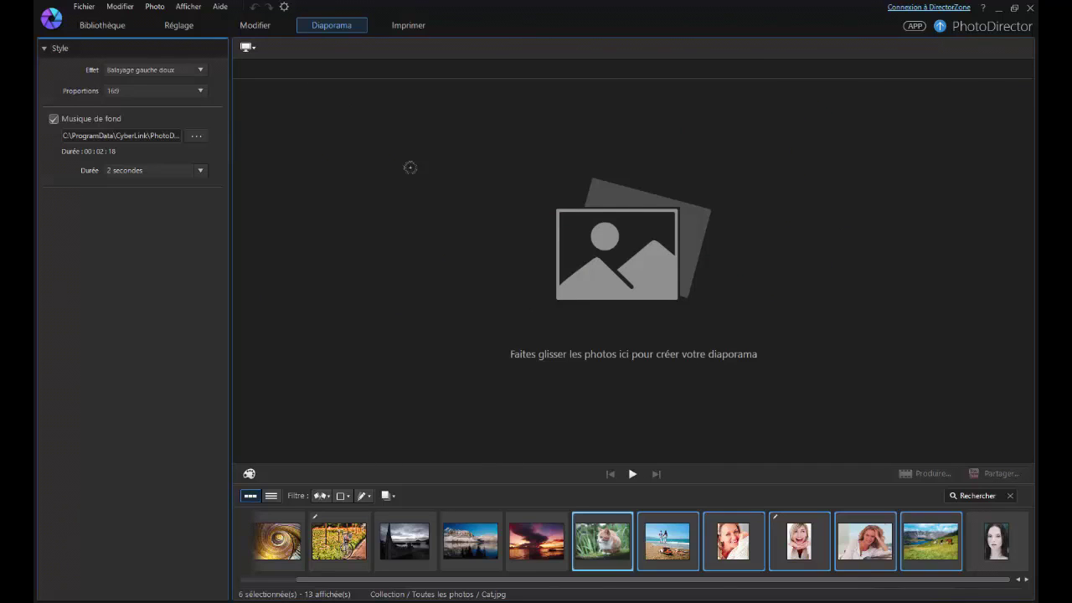
Switch to the Imprimer module and set the page orientation to Paysage.
click(377, 22)
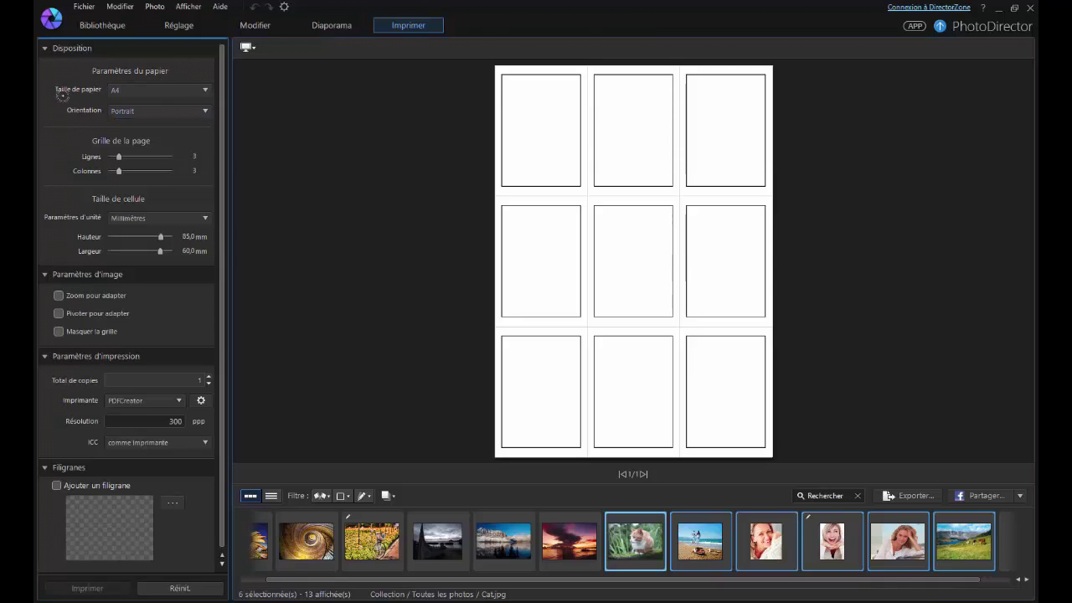
click(159, 111)
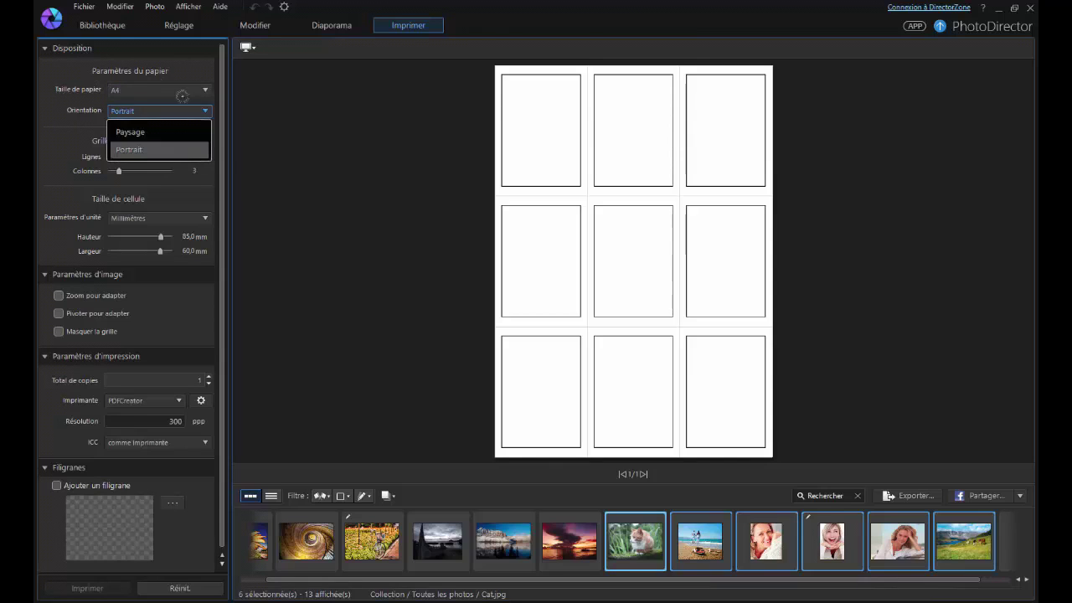
click(146, 130)
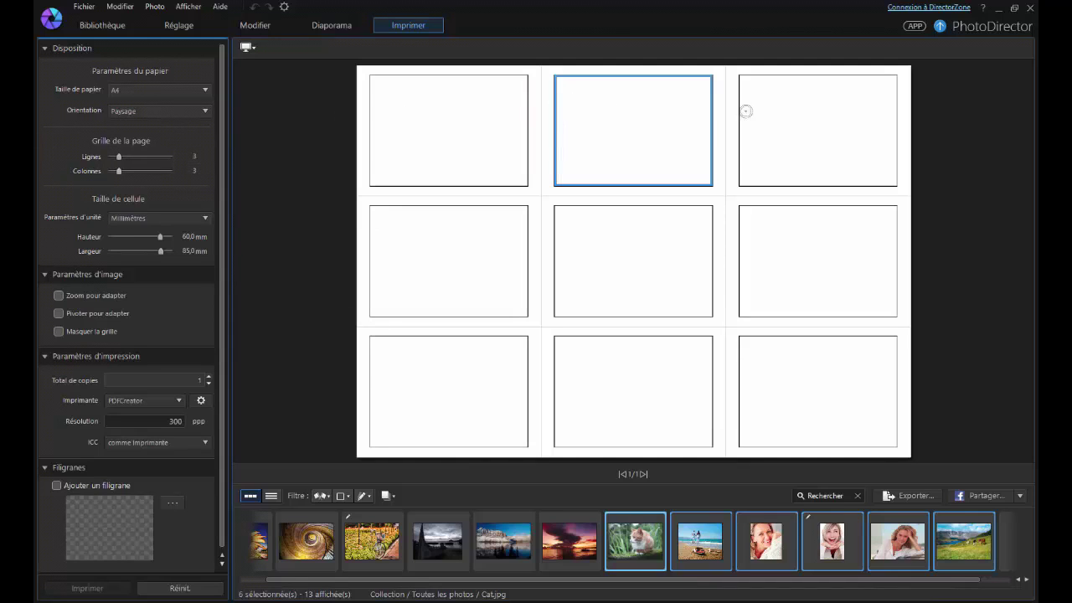
click(59, 295)
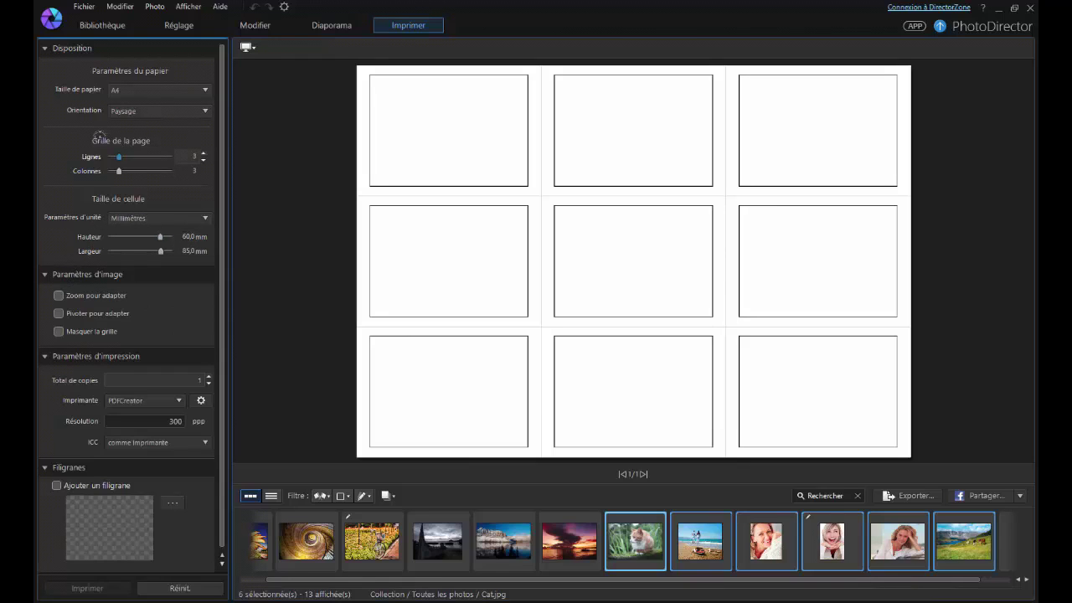
Set the print page grid to 2 Lignes and 2 Colonnes.
click(203, 153)
key(Down)
key(Down)
key(Tab)
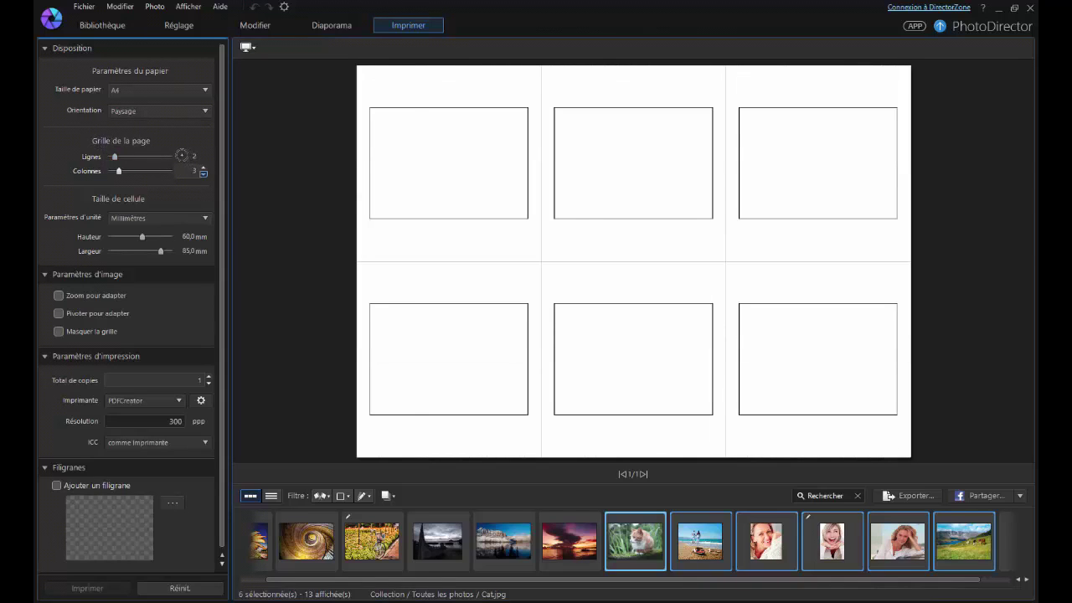
key(Down)
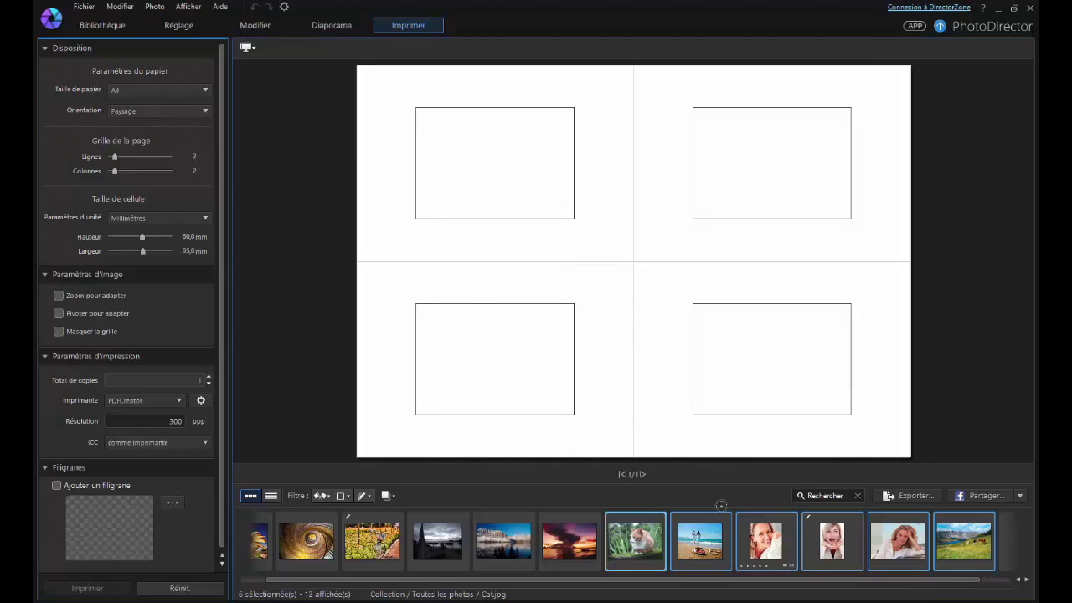
Place the six selected photos in the print layout and remove the cat and beach photos from the first page.
drag(720, 505, 469, 146)
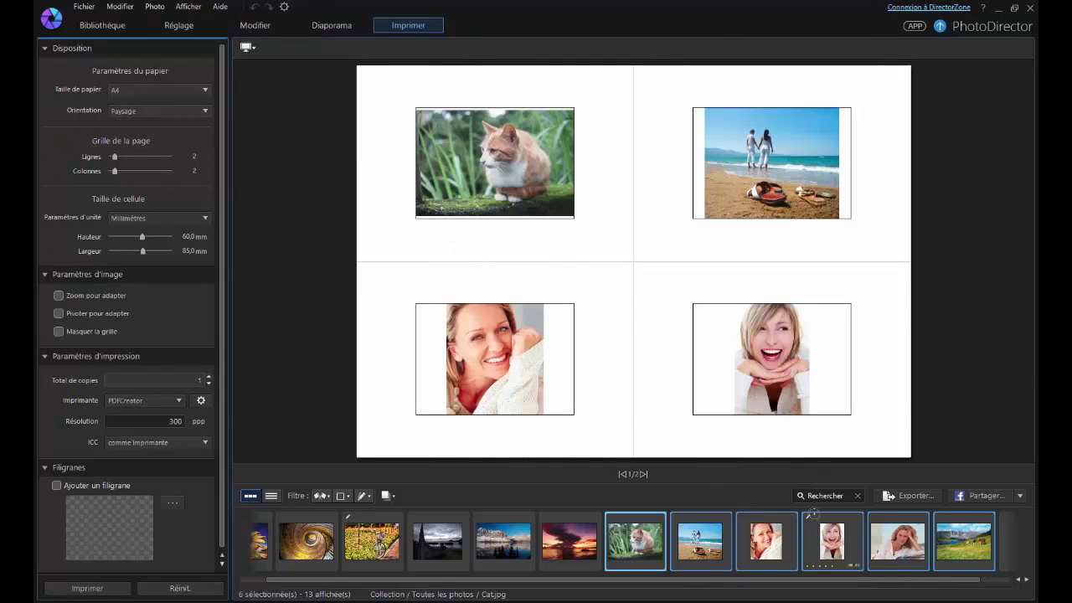
click(492, 165)
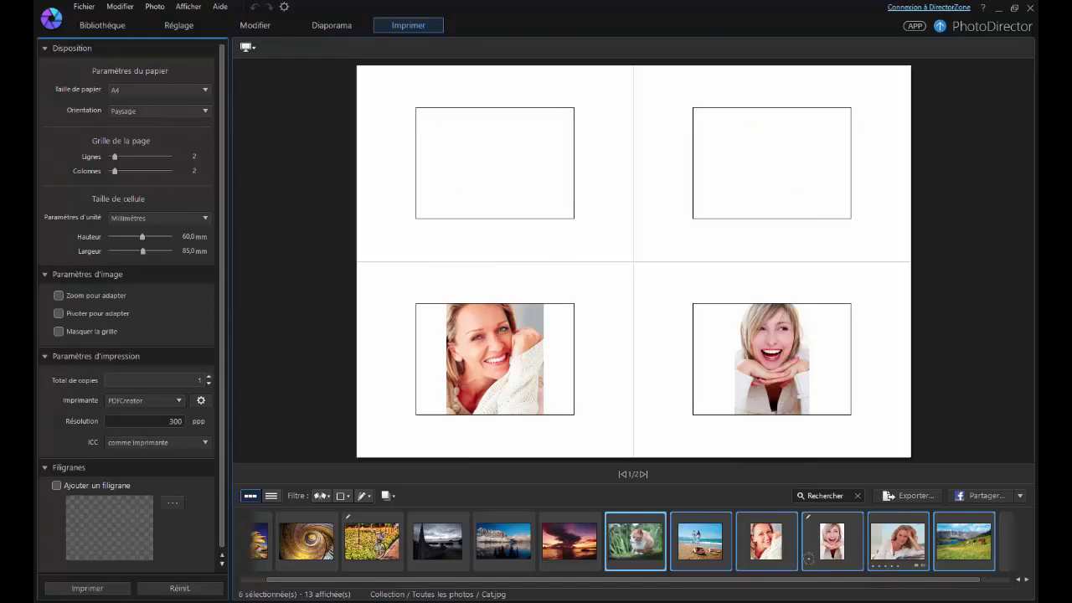
Fill the page's upper-left cell with the portrait of the woman leaning on her hand and the upper-right cell with the dark-haired woman's portrait.
click(545, 538)
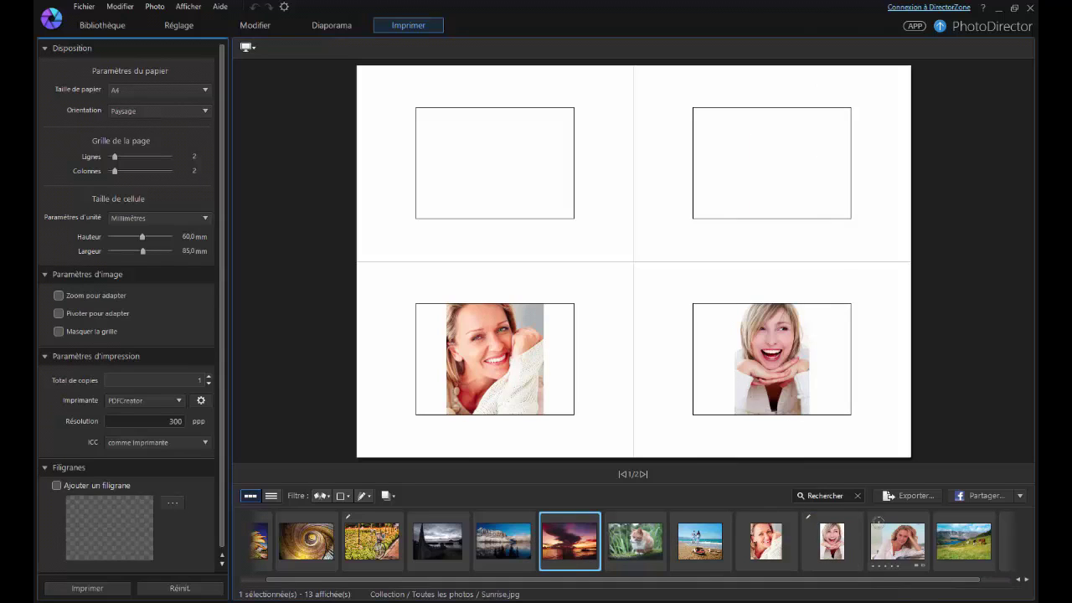
drag(894, 533, 527, 184)
scroll(963, 540, down, 1)
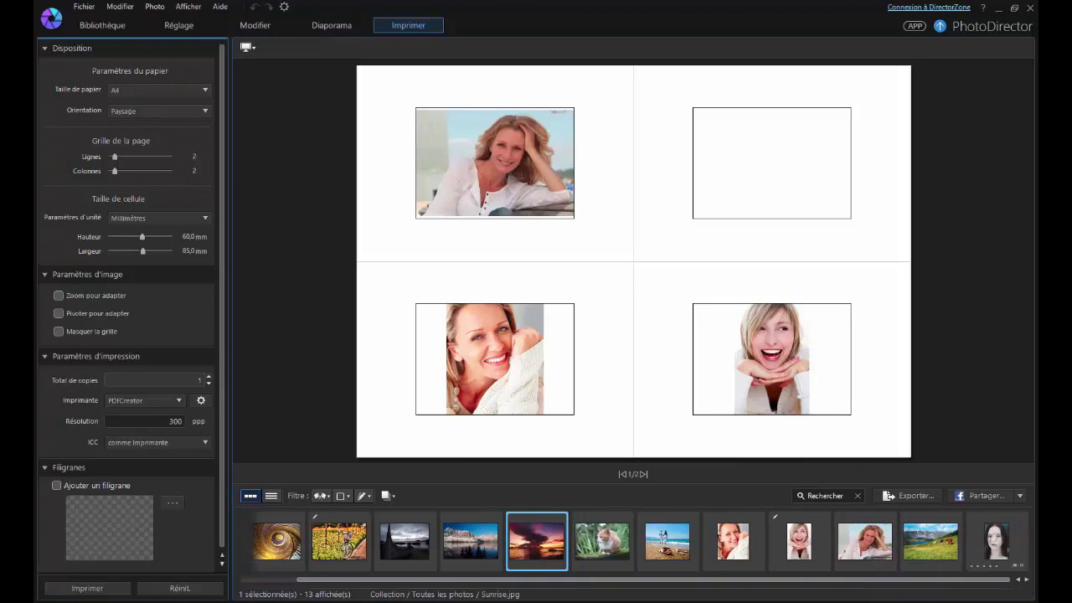
drag(997, 541, 722, 126)
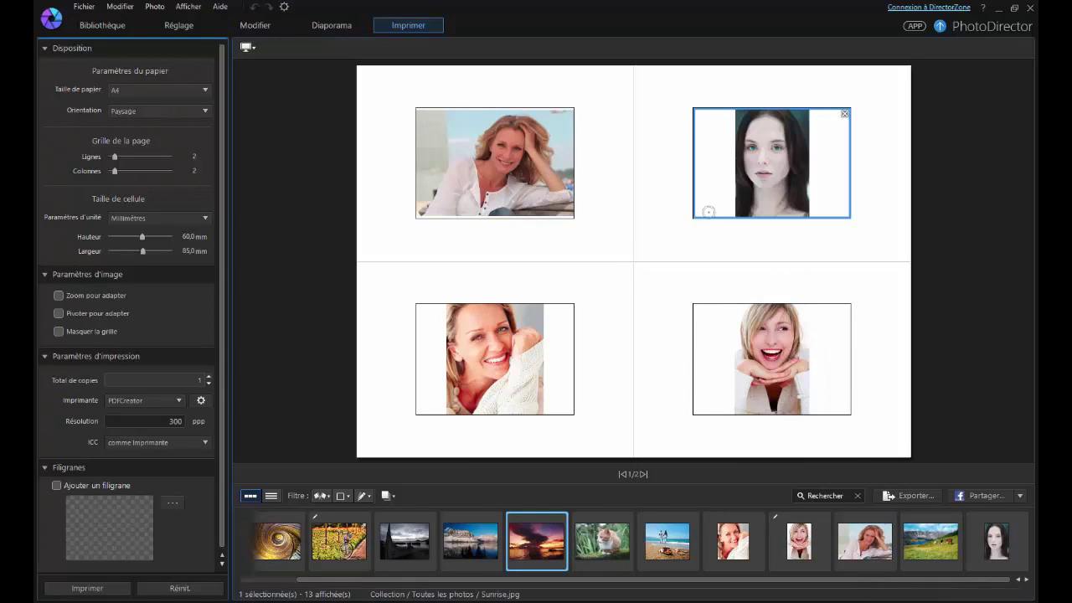
Enable Zoom pour adapter for the photos on the print page.
click(62, 295)
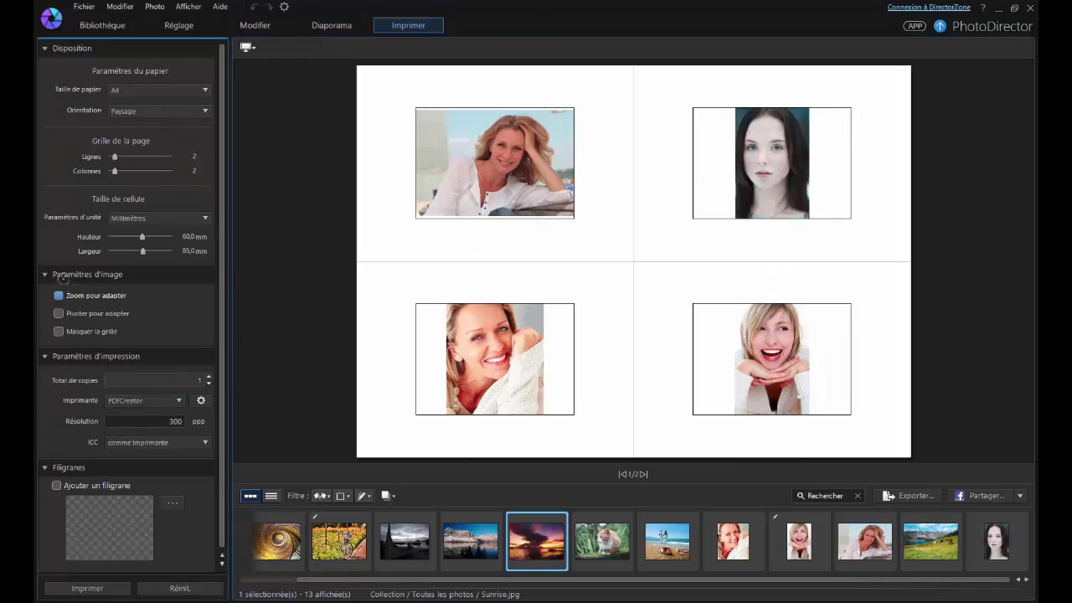
click(464, 329)
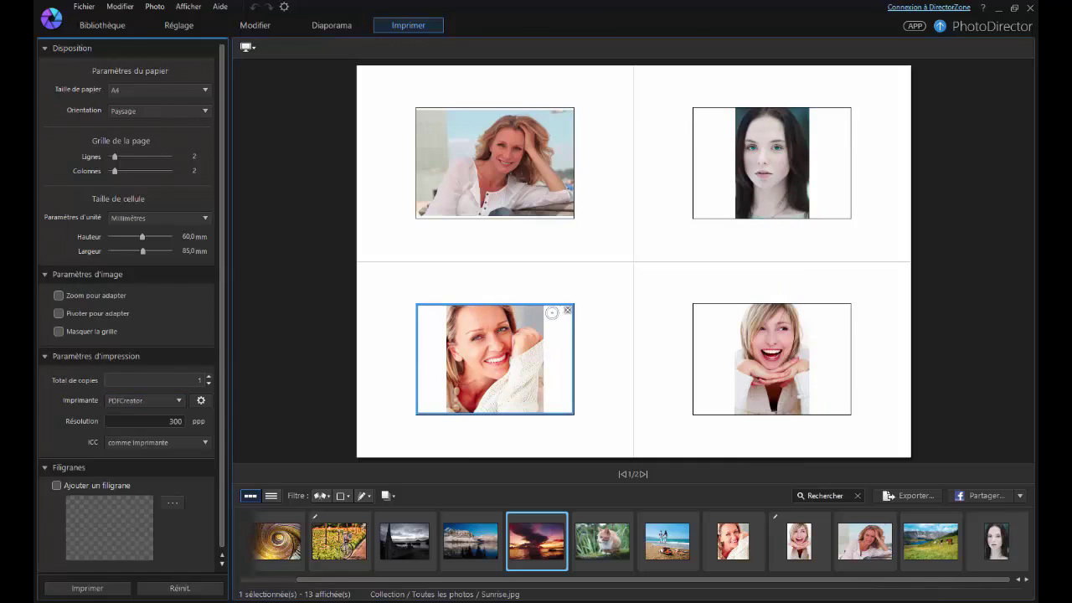
click(59, 295)
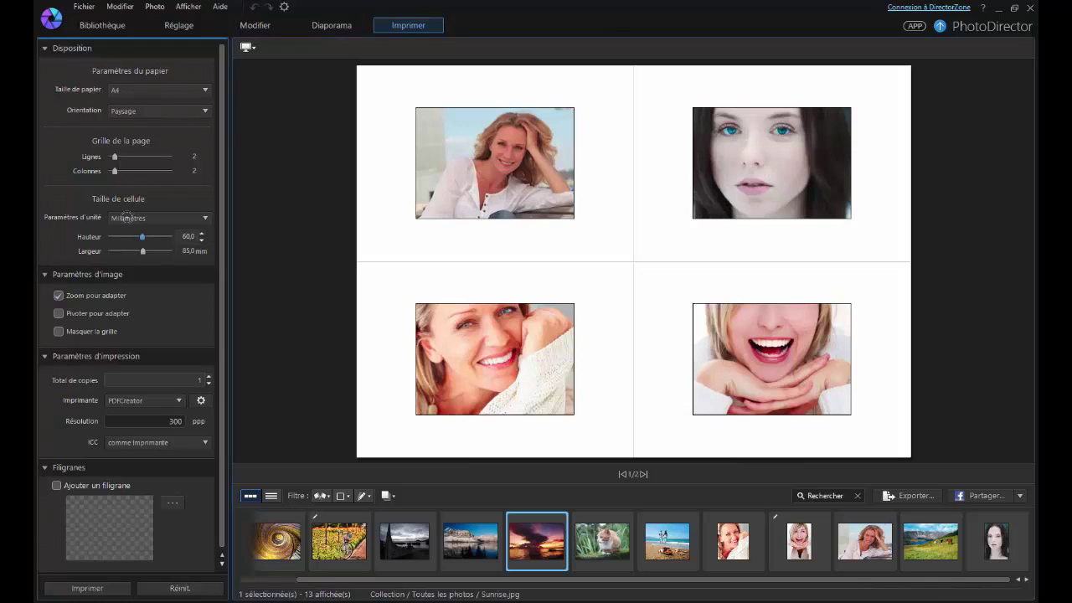
Set the print cells to 8,90 cm high and 13,50 cm wide in Centimètres, and enable Masquer la grille.
drag(142, 236, 160, 237)
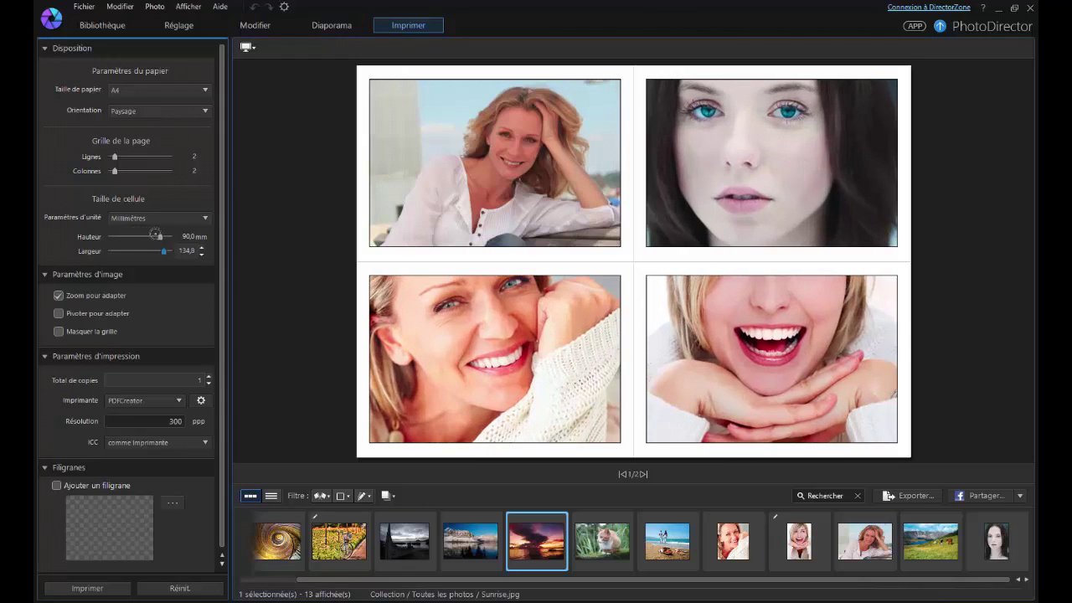
click(58, 331)
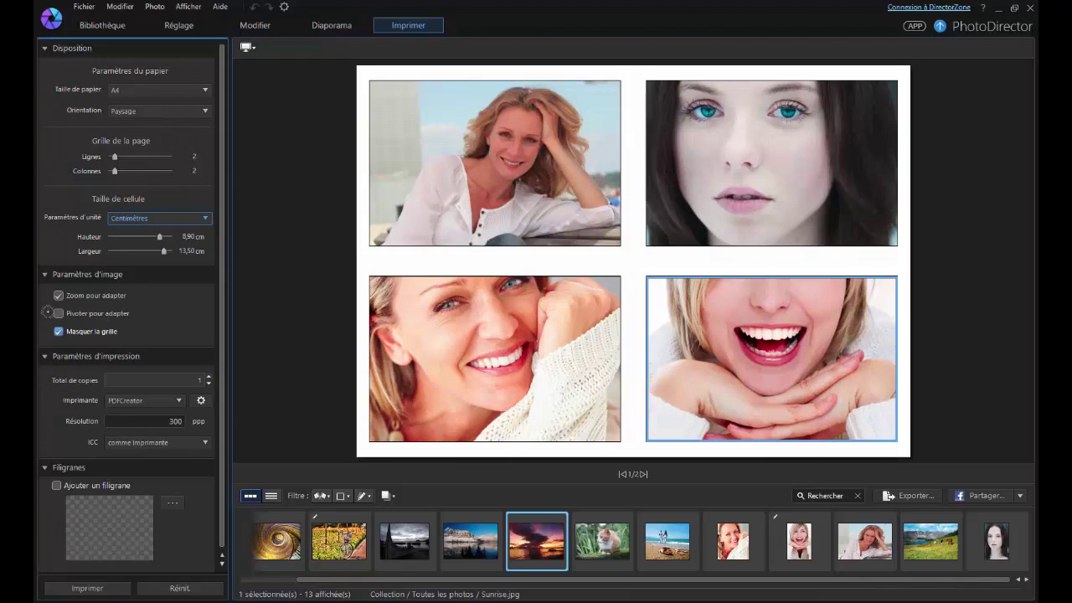
Reposition the two lower portraits within their print cells to frame the women's faces, from forehead to chin.
mouse_move(869, 261)
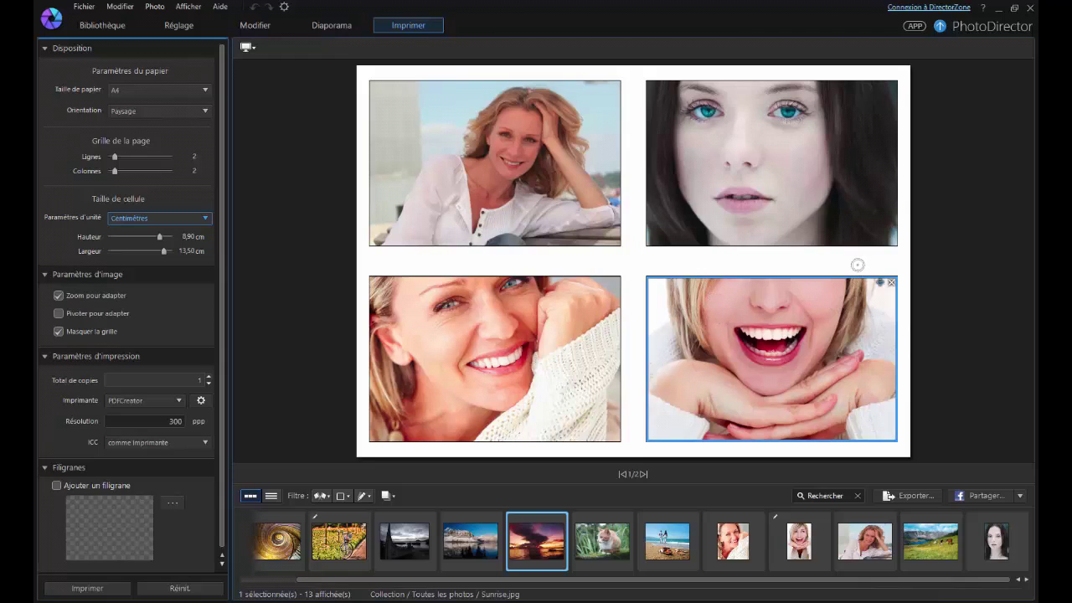
drag(786, 298, 795, 370)
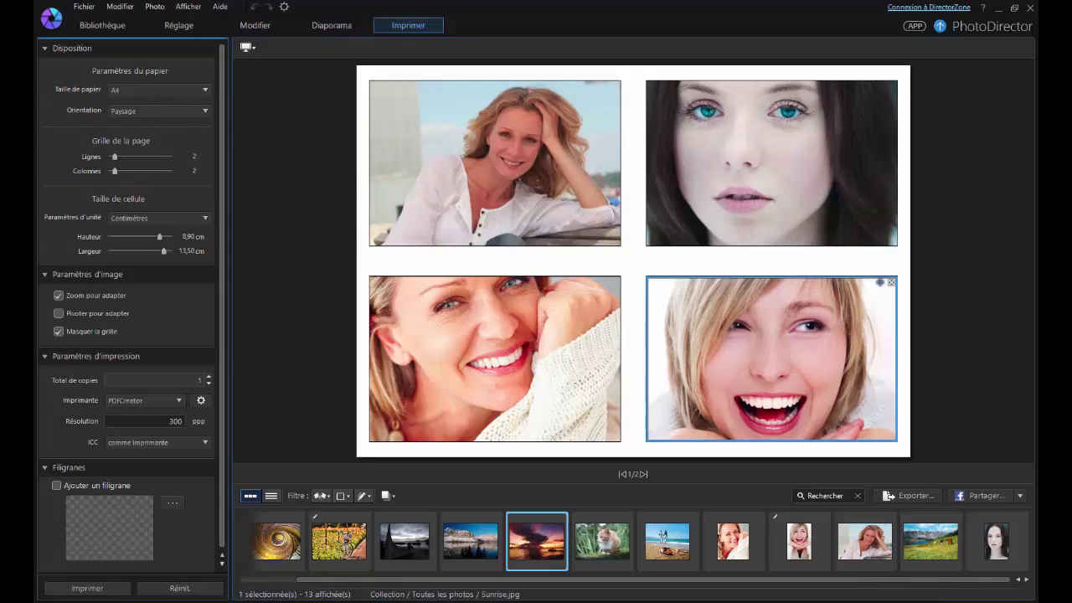
click(588, 281)
drag(496, 300, 528, 331)
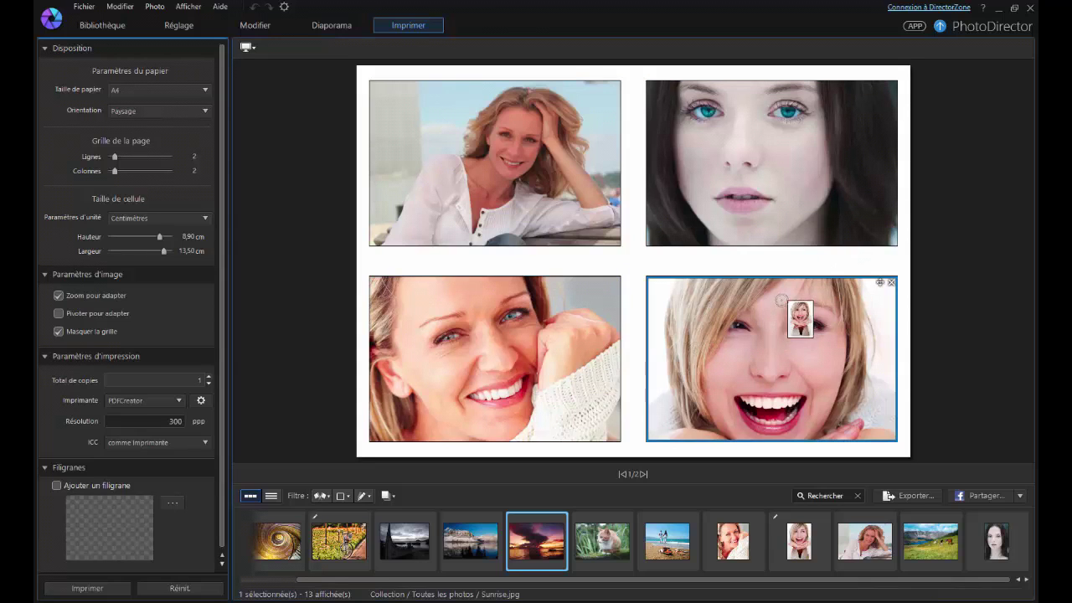
drag(781, 340, 782, 317)
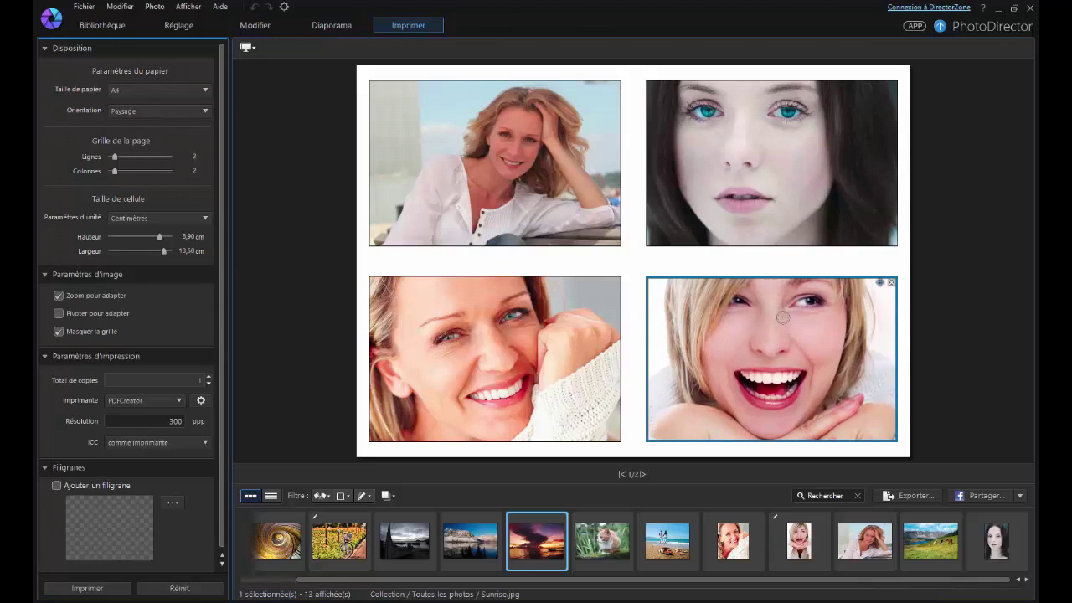
click(543, 362)
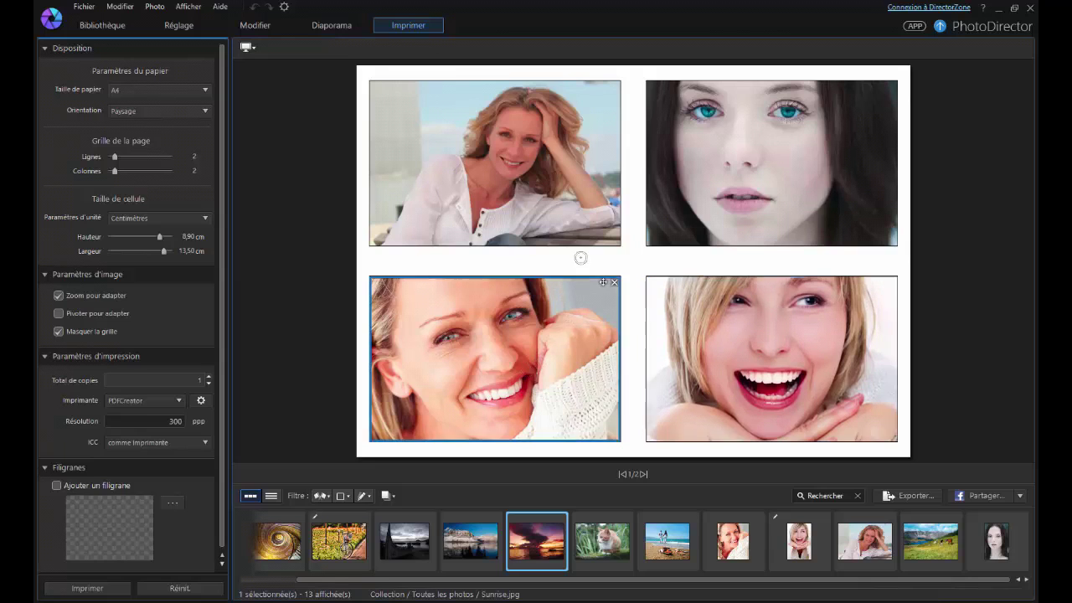
mouse_move(519, 339)
mouse_down()
mouse_move(524, 351)
mouse_move(521, 339)
mouse_move(512, 343)
mouse_up()
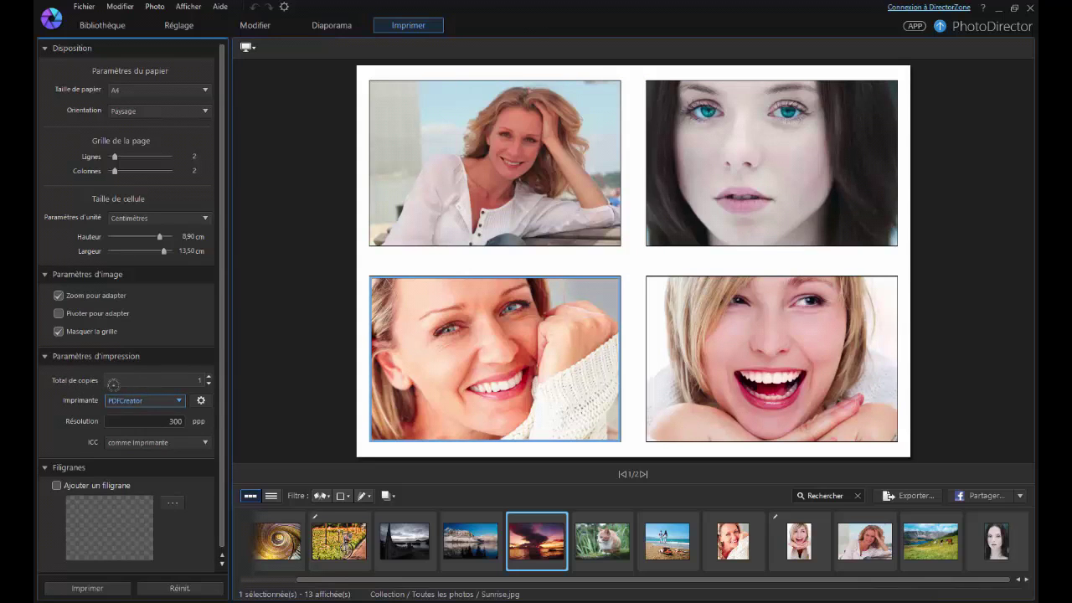
Review the available printers and the ICC profile options in the print settings.
click(146, 401)
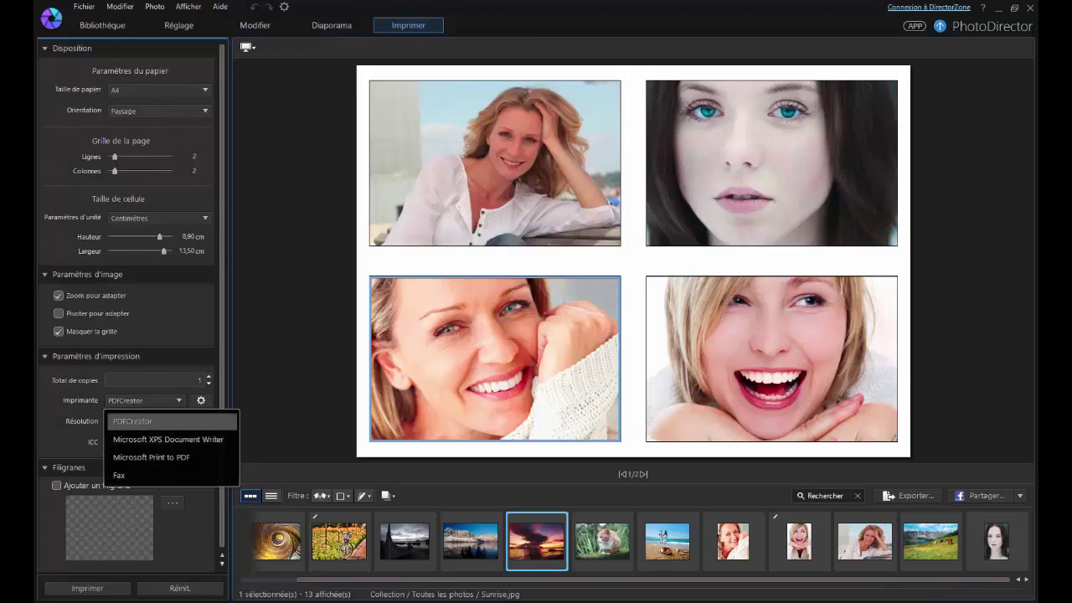
click(167, 358)
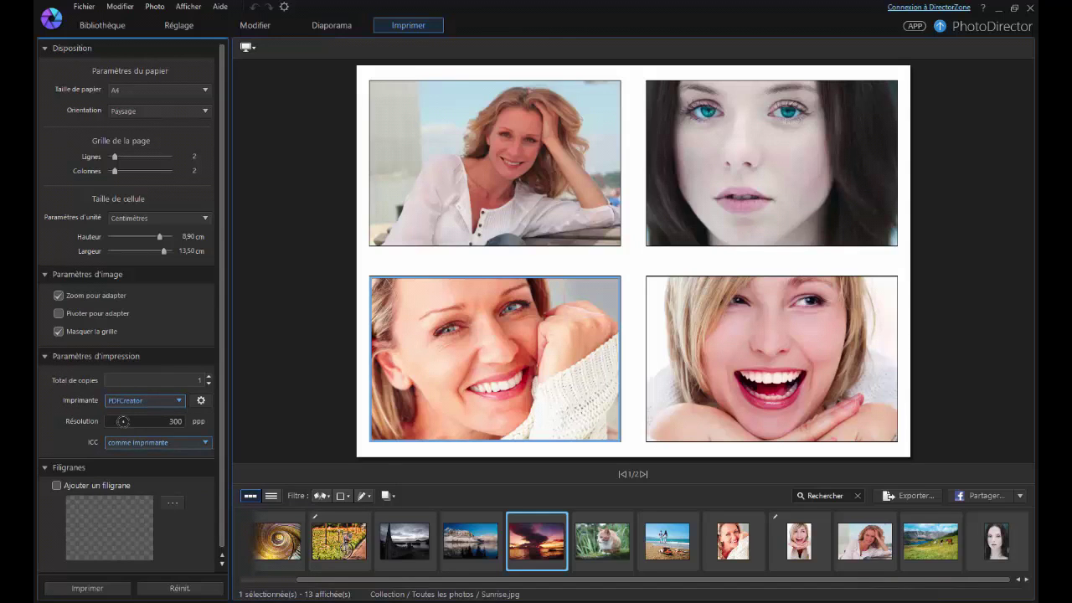
click(130, 443)
click(129, 462)
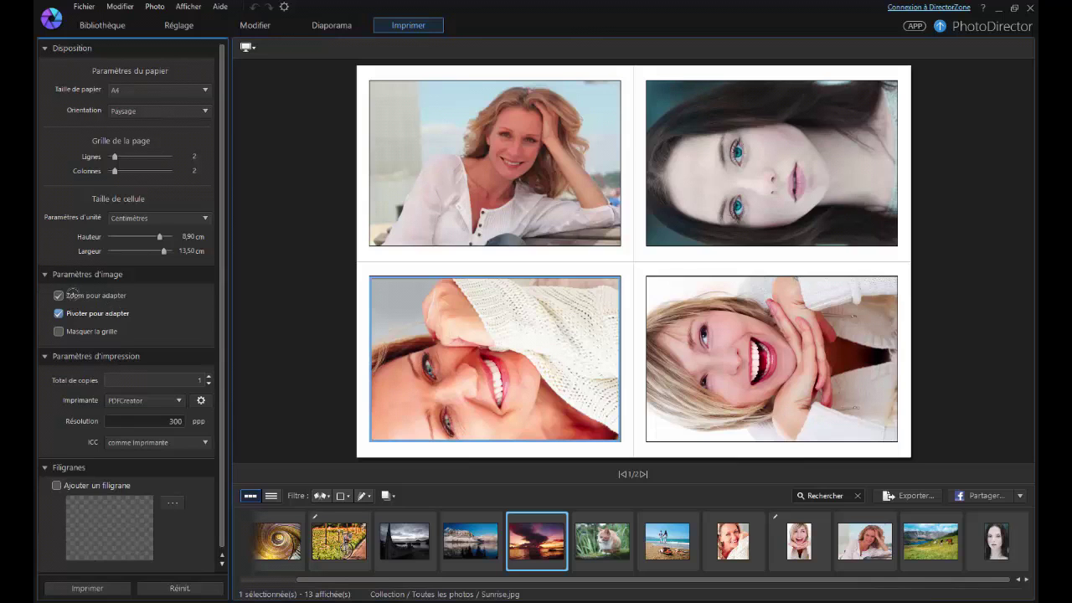
Reposition the rotated lower-left portrait within its print cell to show more of the woman's face.
mouse_move(524, 337)
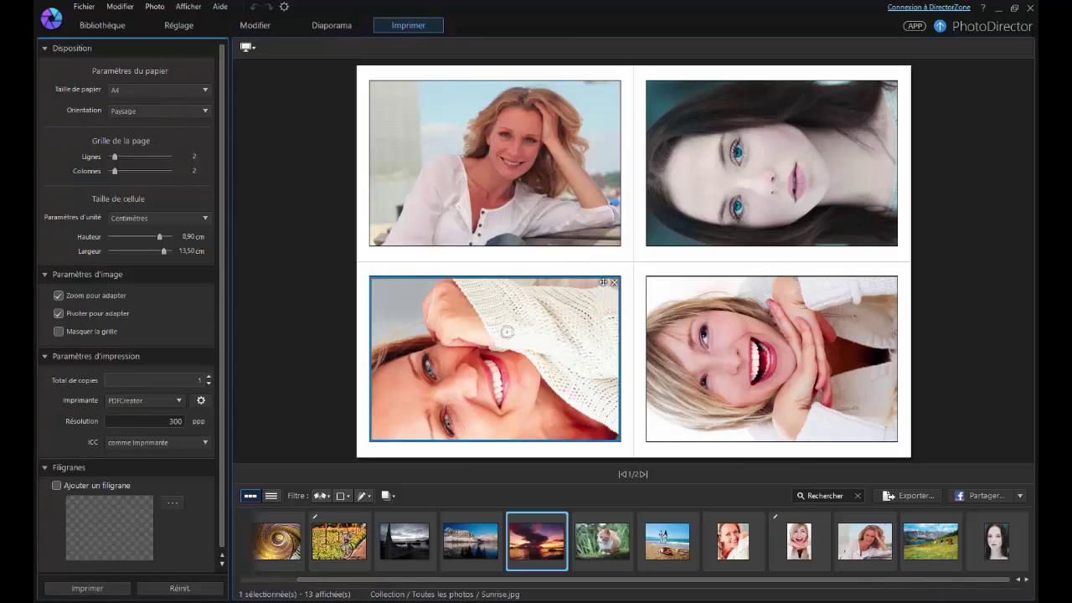
drag(506, 331, 536, 315)
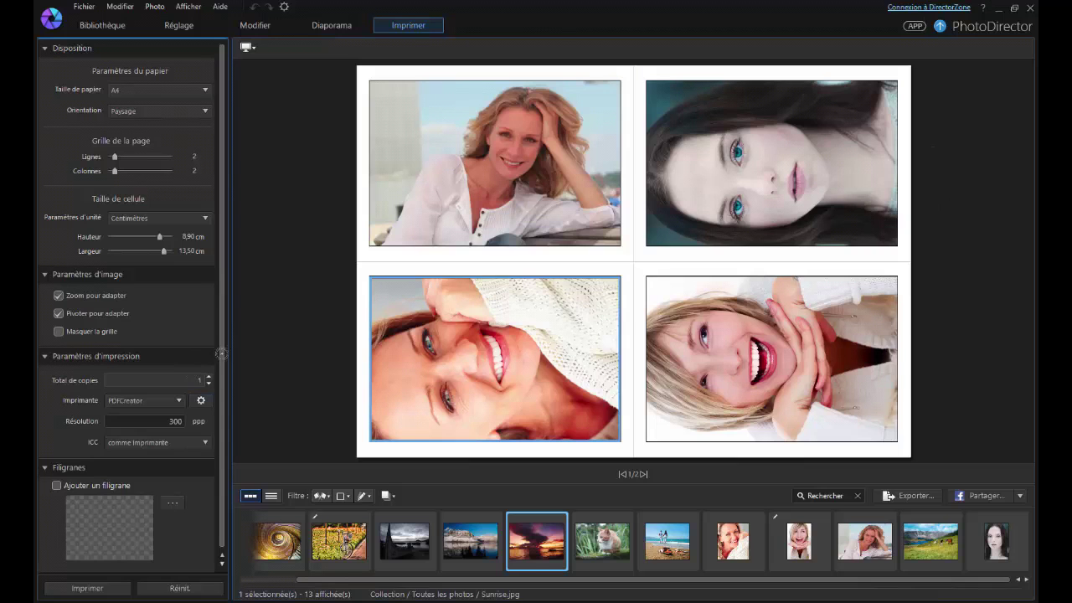
Select the spiral staircase photo in Bibliothèque and open it in Réglage.
click(94, 23)
click(244, 526)
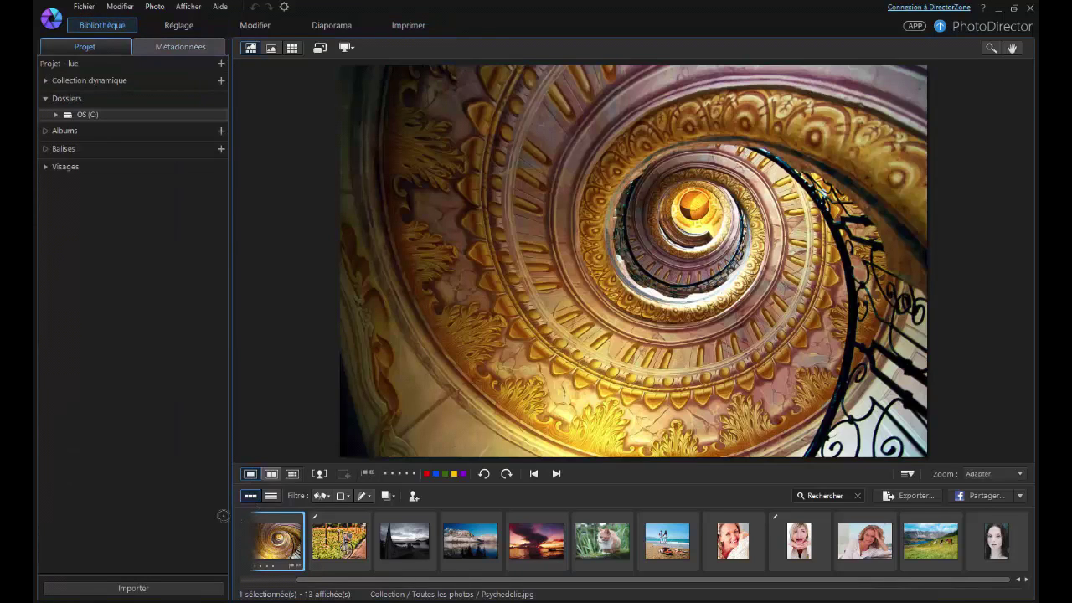
click(178, 26)
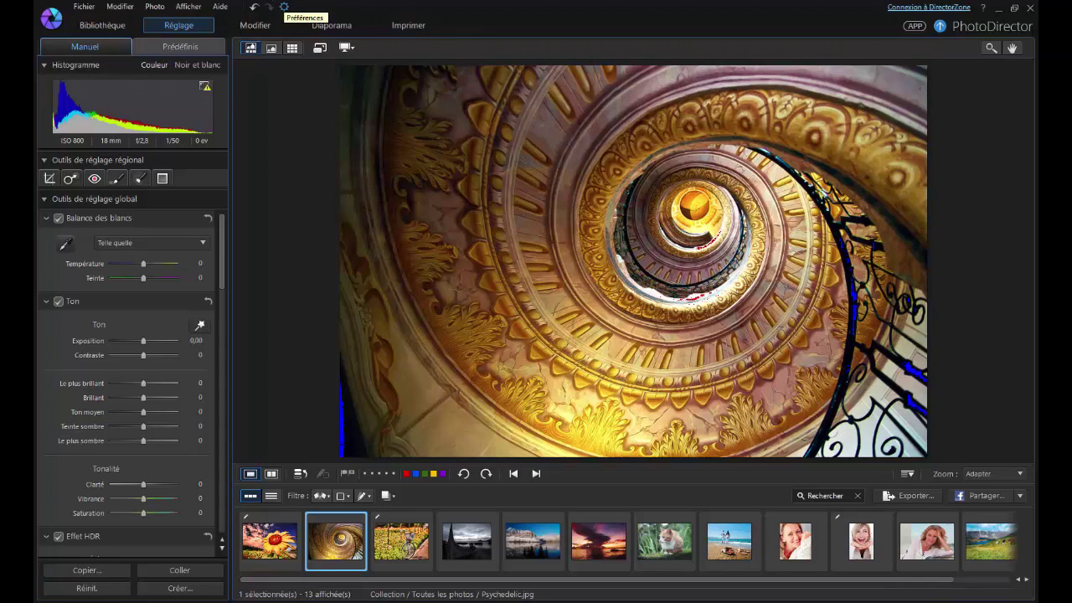
Review the Préférences pages, including Projet, DirectorZone, Gestion des fichiers and Accélération matérielle, and close the dialog.
click(284, 7)
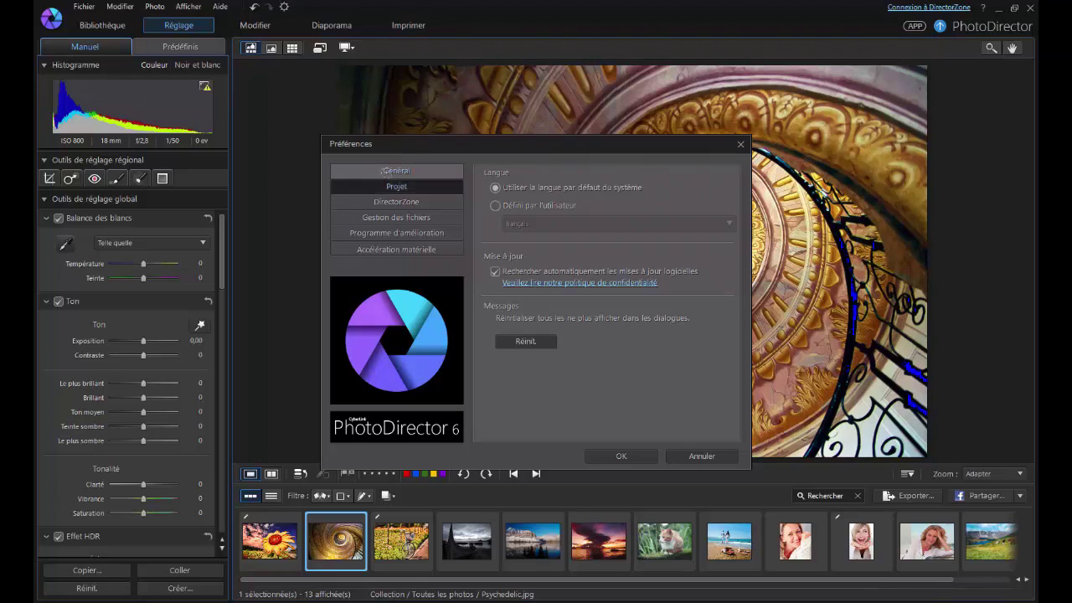
click(390, 186)
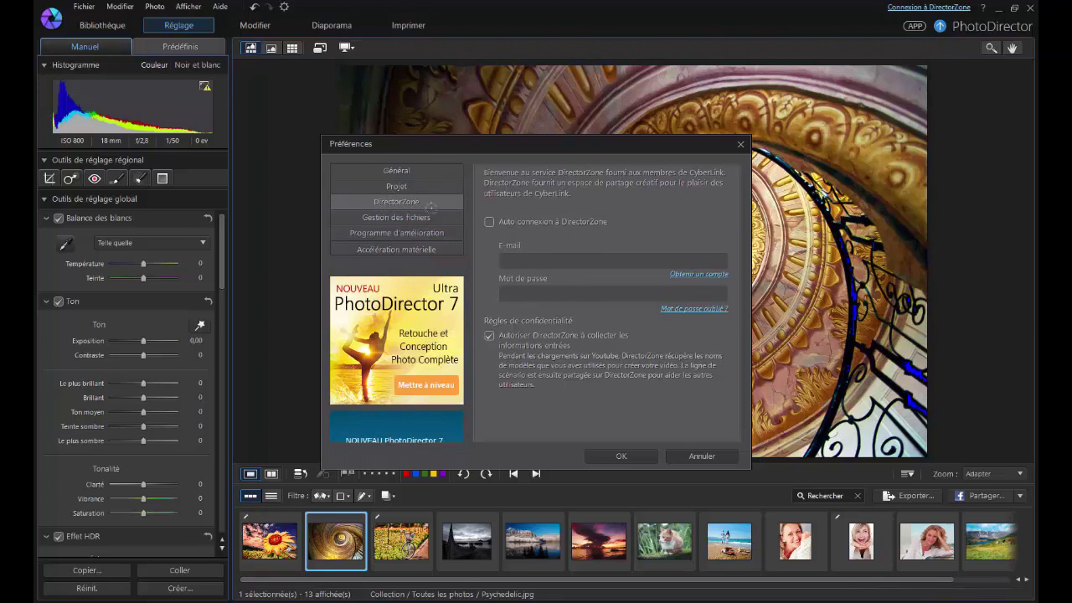
click(392, 217)
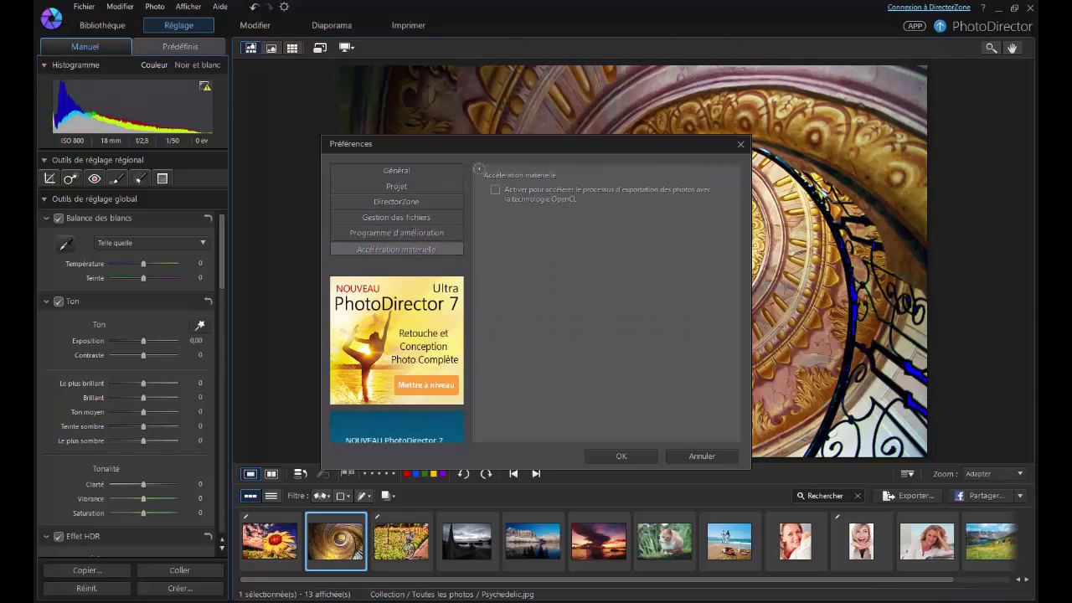
click(622, 456)
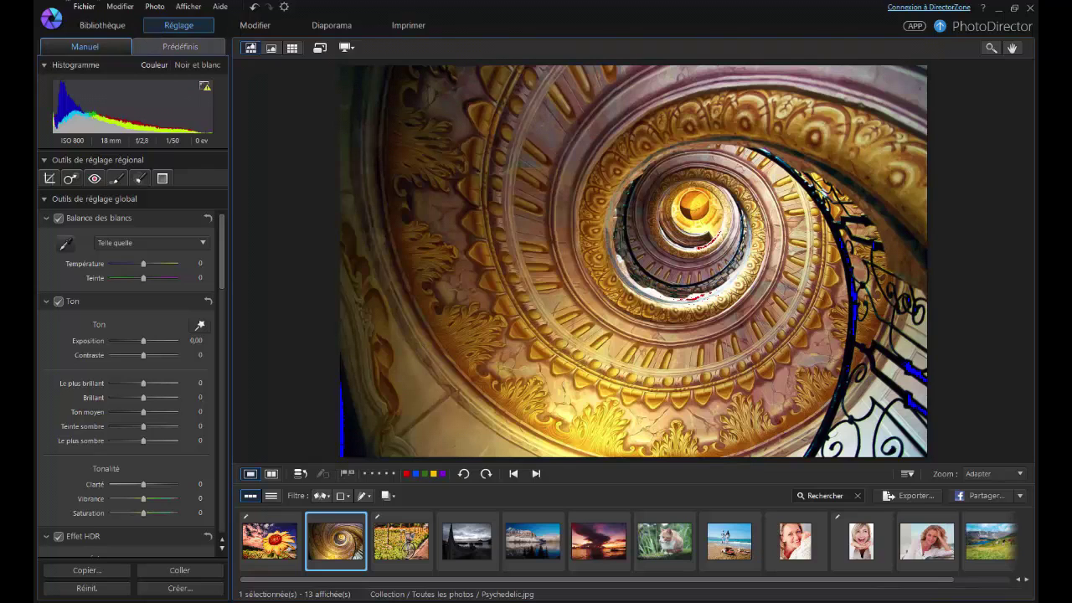
click(84, 6)
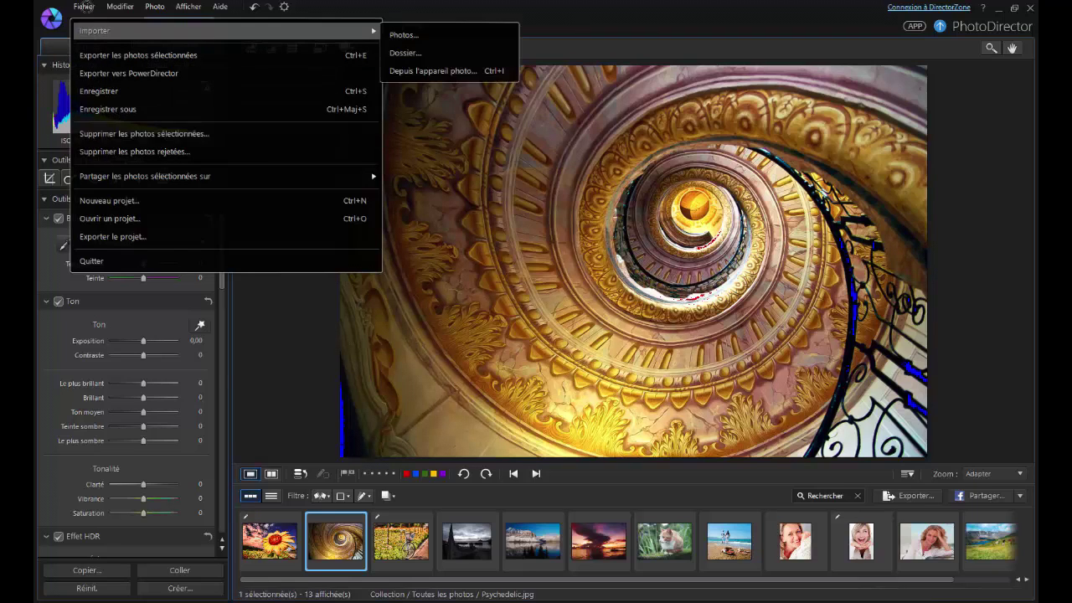
mouse_move(119, 8)
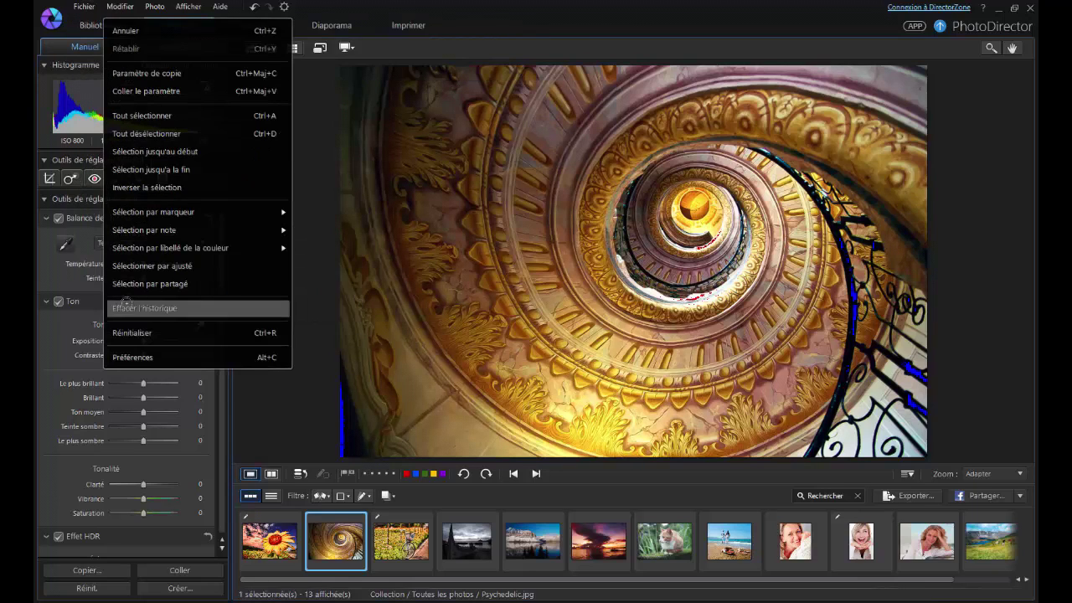
mouse_move(155, 7)
mouse_move(165, 75)
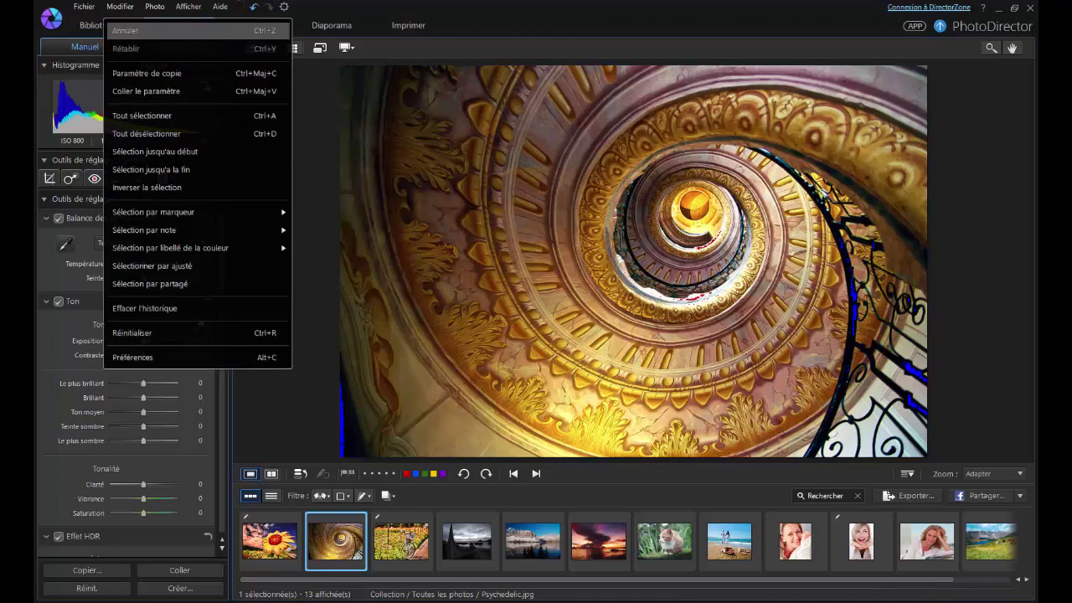
key(Escape)
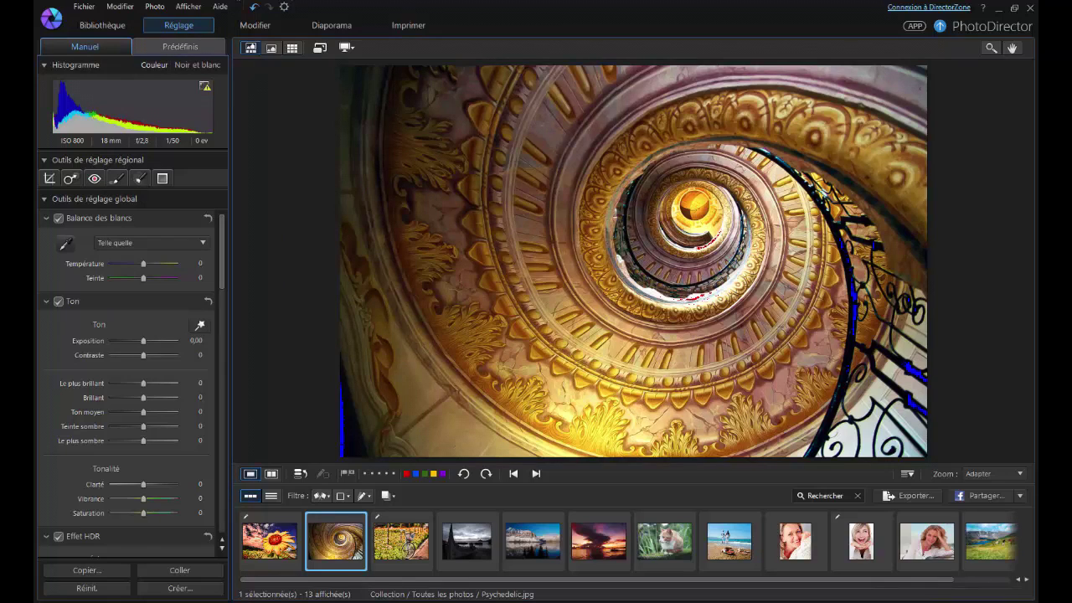
Undo the last two changes made to the spiral staircase photo.
click(255, 7)
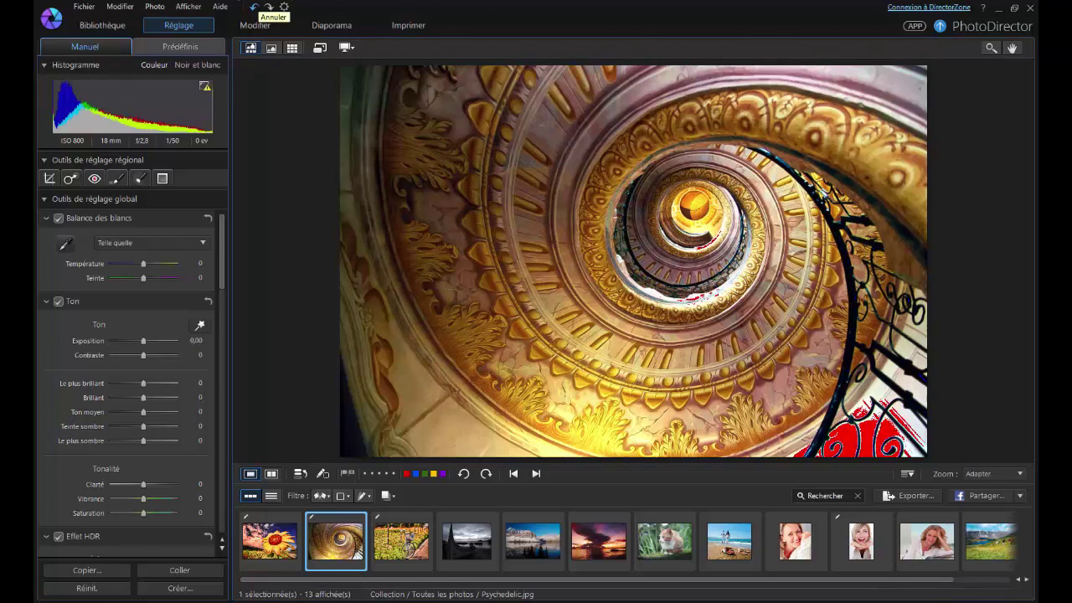
click(255, 8)
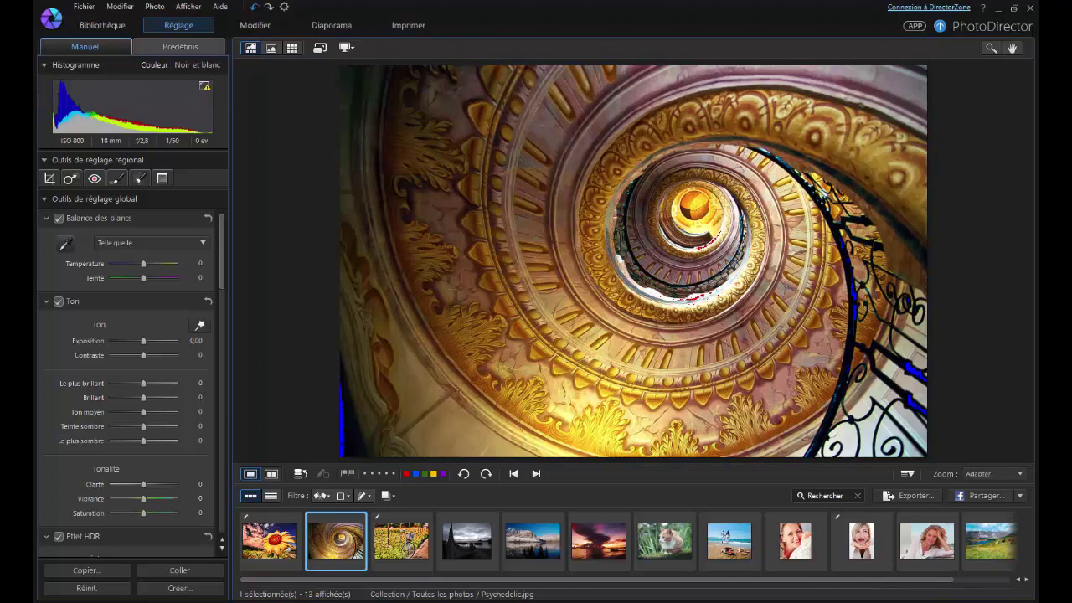
View the Prédéfinis adjustment list in Réglage and display the sunflower photo with its manual settings.
click(180, 46)
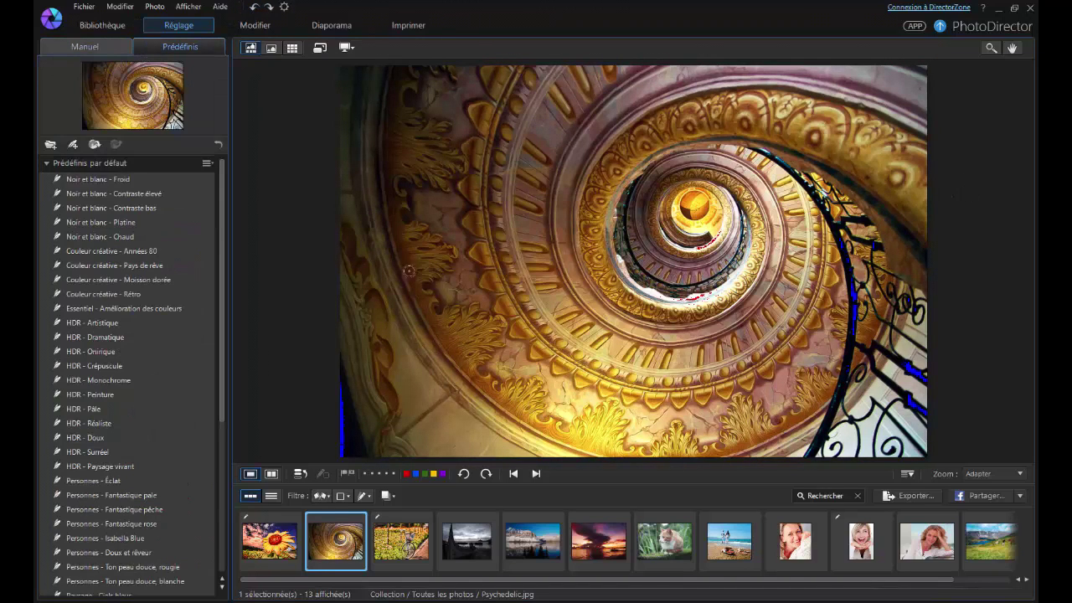
click(269, 540)
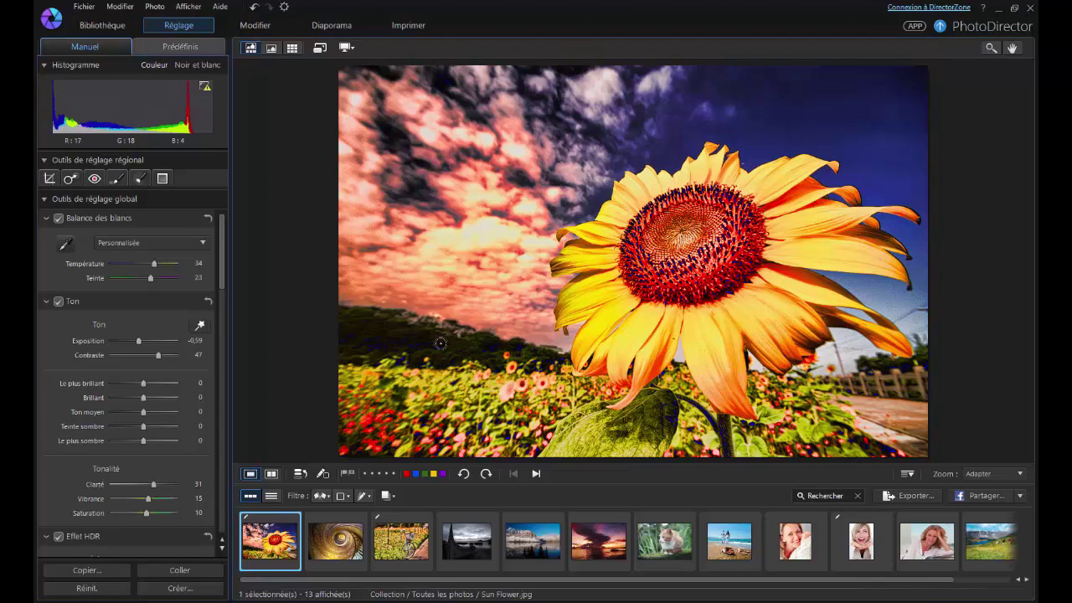